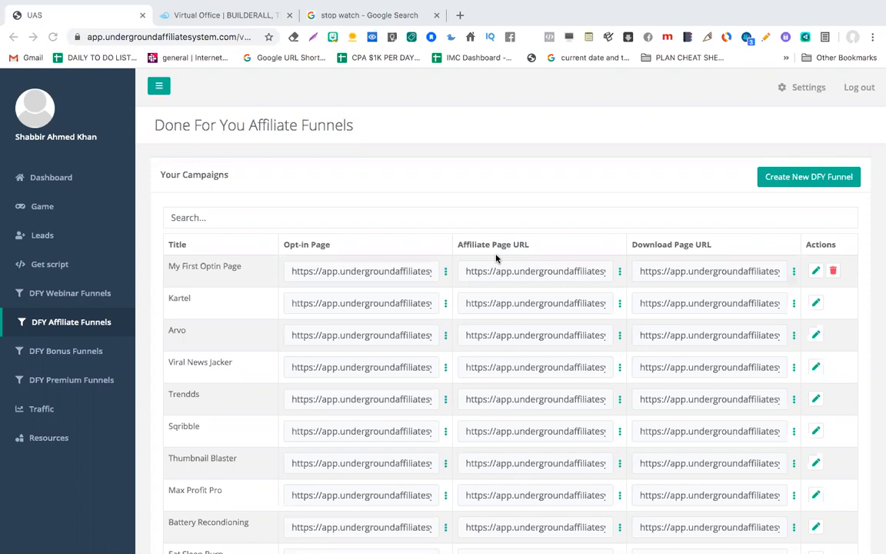
# Step: Open a new Chrome tab beside the UAS Done For You Affiliate Funnels page
pyautogui.click(458, 15)
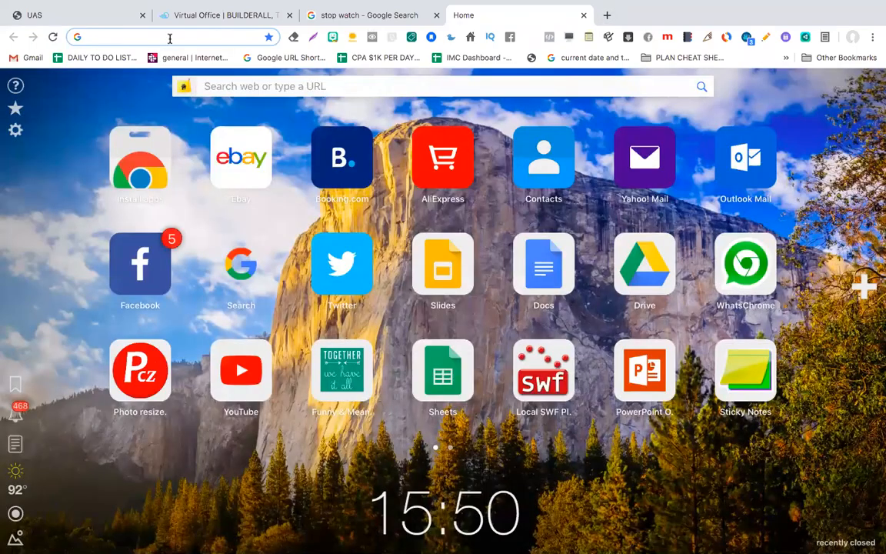
# Step: Load memonotepad.com and clear out the old six-line note
pyautogui.write('me')
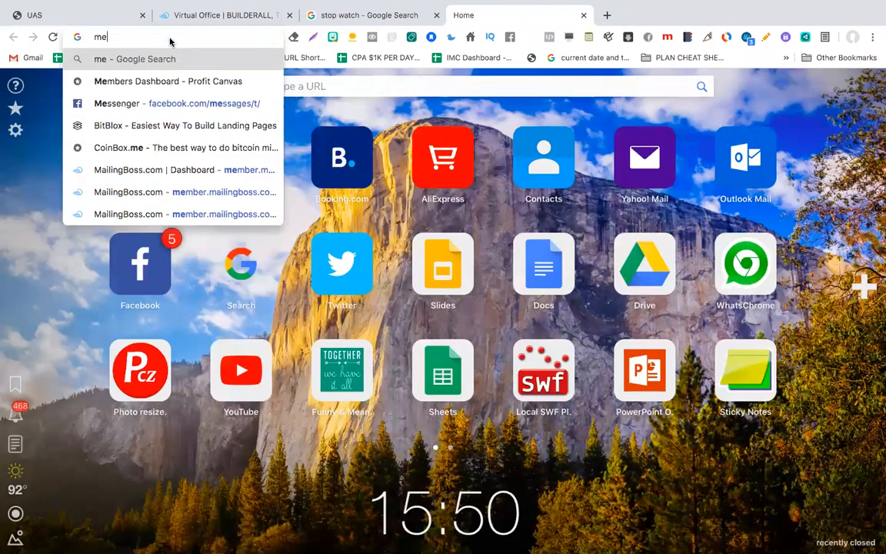
pyautogui.write('mo')
pyautogui.press('Return')
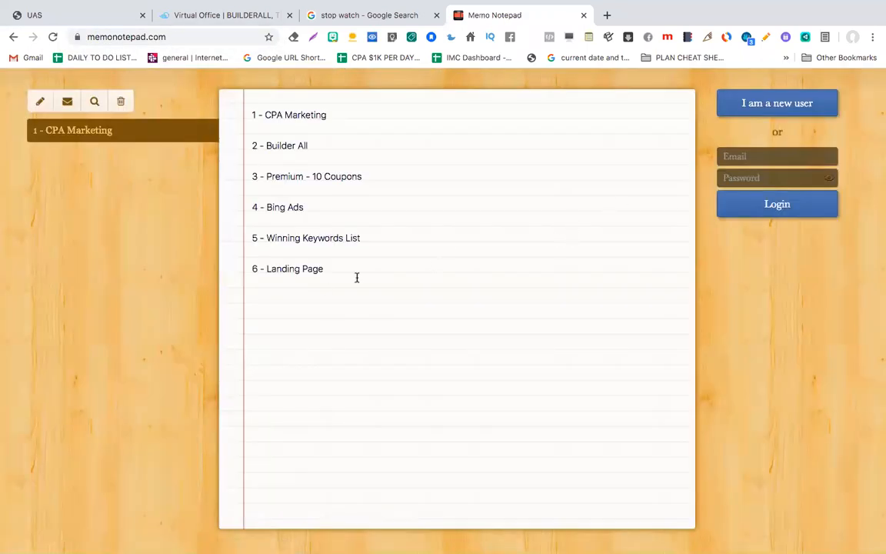
pyautogui.press('super+a')
pyautogui.press('BackSpace')
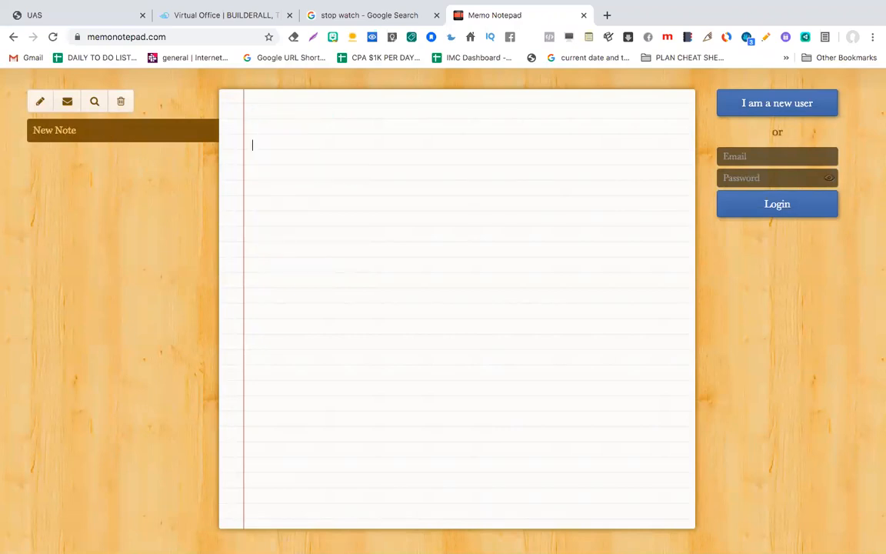
# Step: Type lines for Optin Page, Pre-Sell Page, Bonus Page, Thank You Page and 'Bonuses [To Give Away] To the Customers'
pyautogui.write('Optin Page  ')
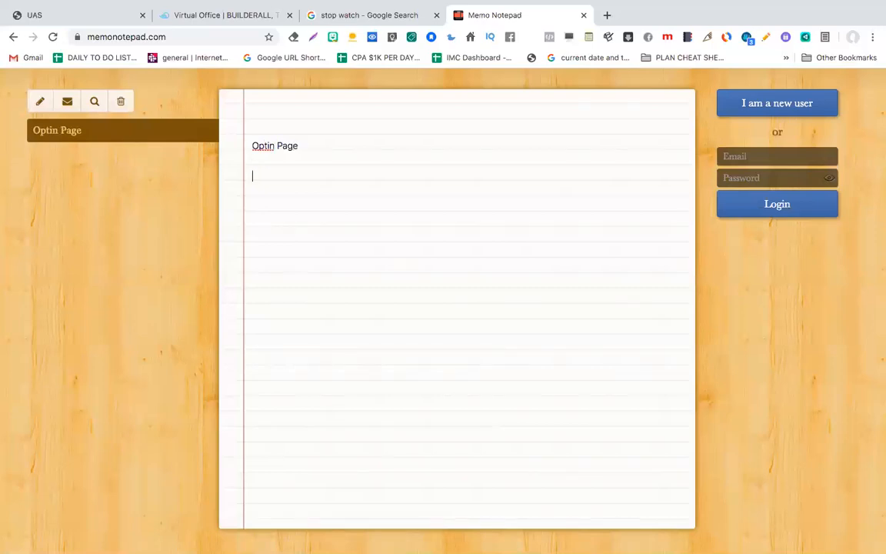
pyautogui.write('Pre')
pyautogui.write('-Sell Page')
pyautogui.write('Bonus')
pyautogui.write(' P')
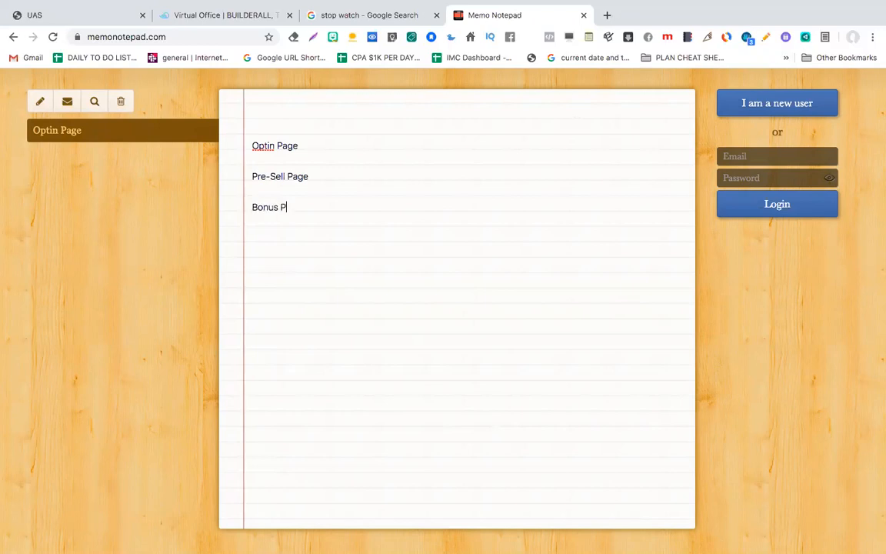
pyautogui.write('age')
pyautogui.press('Return')
pyautogui.write('Thank You Page  Bon')
pyautogui.press('BackSpace')
pyautogui.press('BackSpace')
pyautogui.press('BackSpace')
pyautogui.write('Re')
pyautogui.press('BackSpace')
pyautogui.press('BackSpace')
pyautogui.write('B')
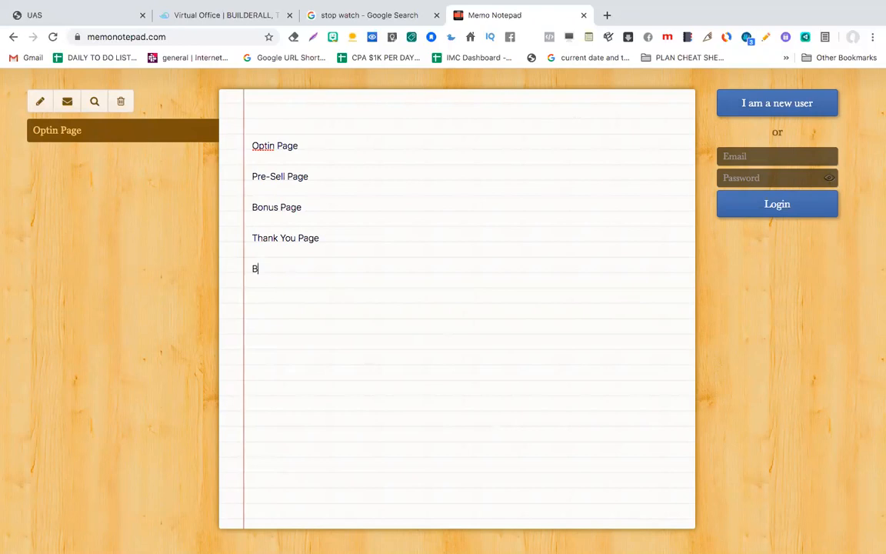
pyautogui.write('onuses [To Give Away ]')
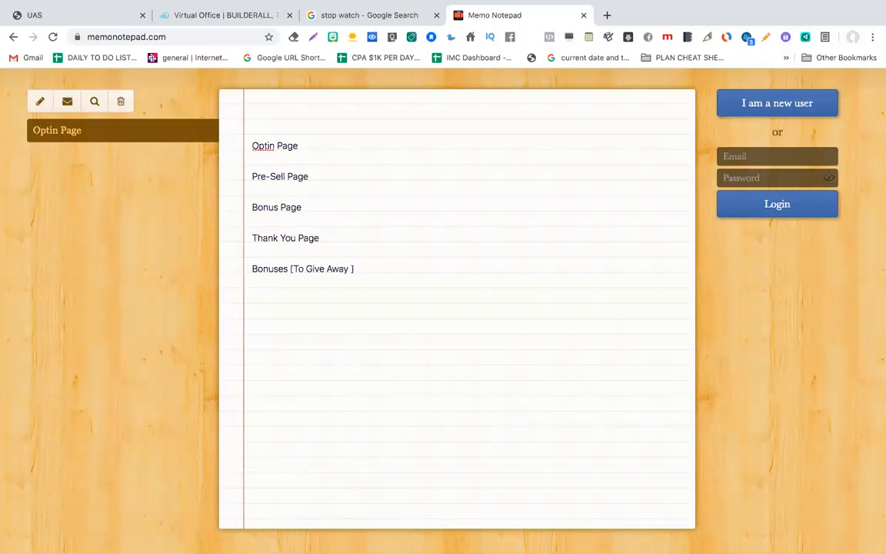
pyautogui.write('Tot he Customers')
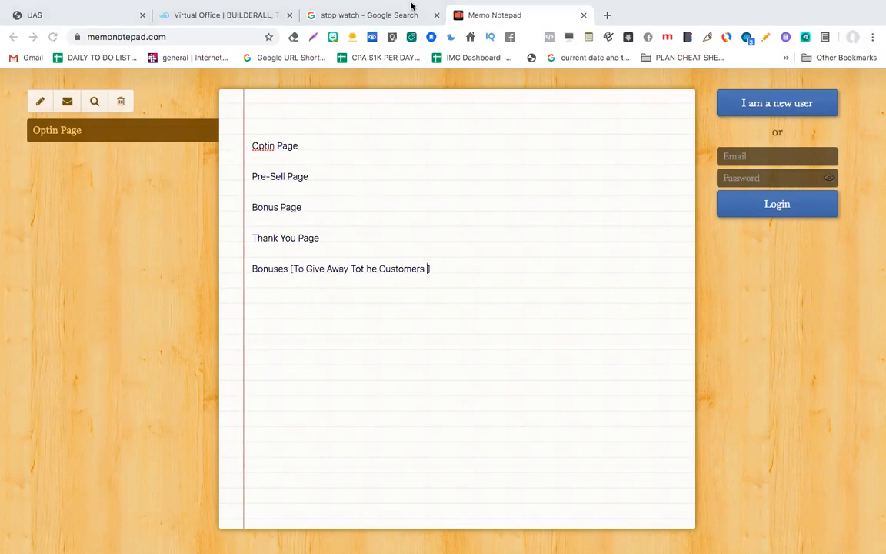
# Step: Add lines asking if it's easy to create lead magnets, 'Outsource - Spend Money', and the Imagine software line
pyautogui.click(469, 271)
pyautogui.press('Return')
pyautogui.press('Return')
pyautogui.write('Do you think its')
pyautogui.click(347, 302)
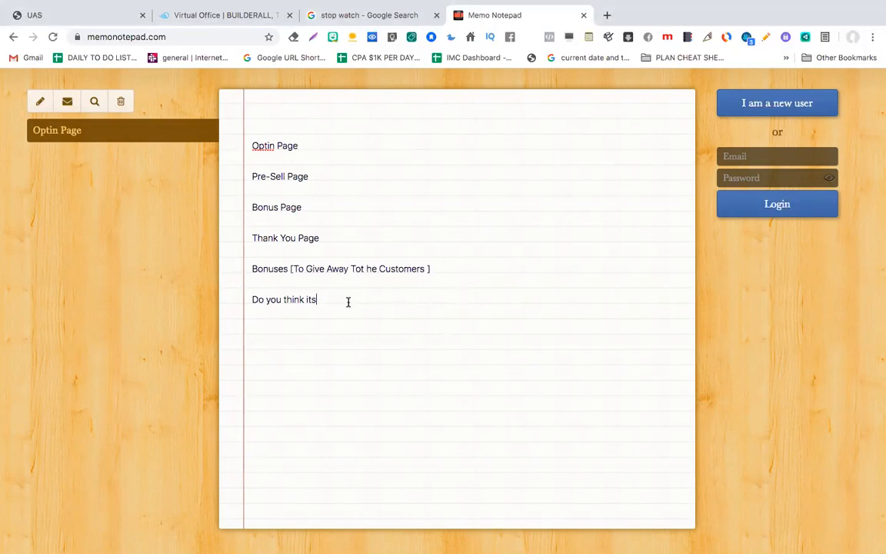
pyautogui.write('easy to create ')
pyautogui.write('lead magne')
pyautogui.write('ts ?  ')
pyautogui.write('Out')
pyautogui.write('srouce')
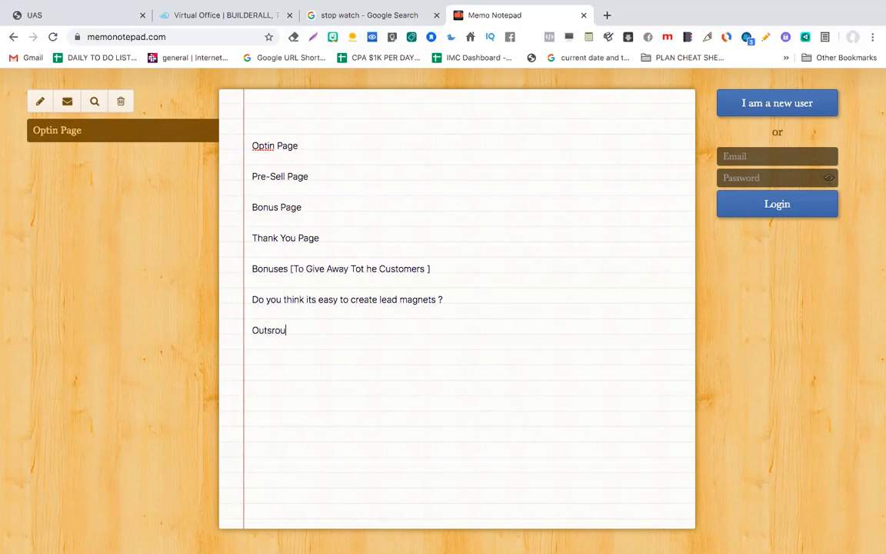
pyautogui.press('BackSpace')
pyautogui.press('BackSpace')
pyautogui.press('BackSpace')
pyautogui.press('BackSpace')
pyautogui.press('BackSpace')
pyautogui.press('BackSpace')
pyautogui.write('ource - Spend Money ')
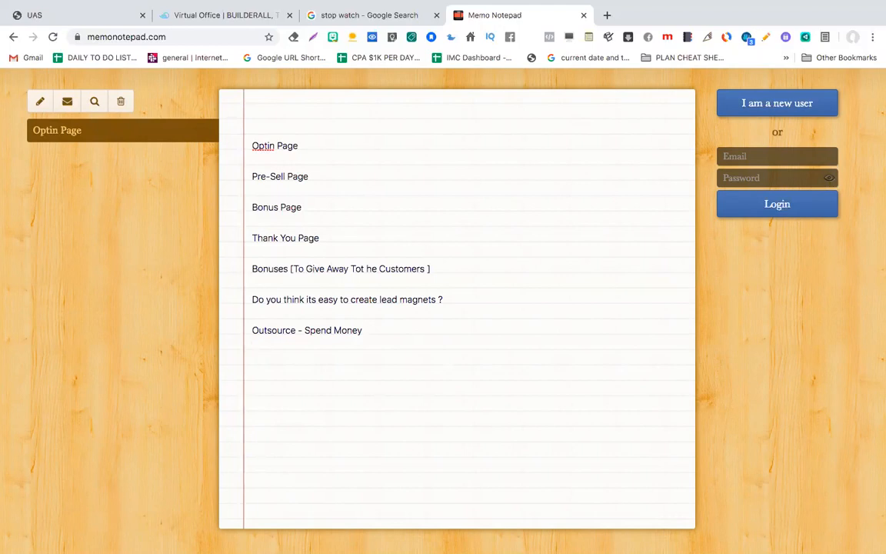
pyautogui.write('New Lead Magnet Imagine - ')
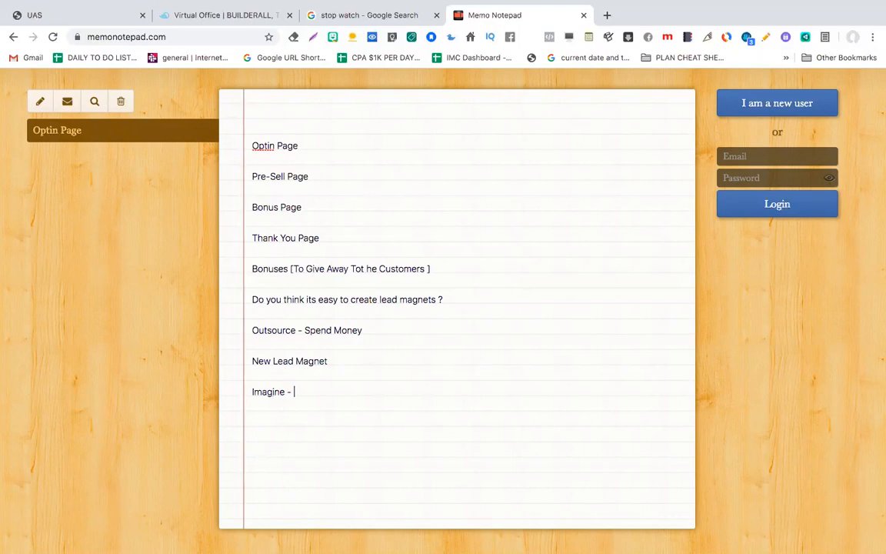
pyautogui.write('If i could show you a Software - That could create A')
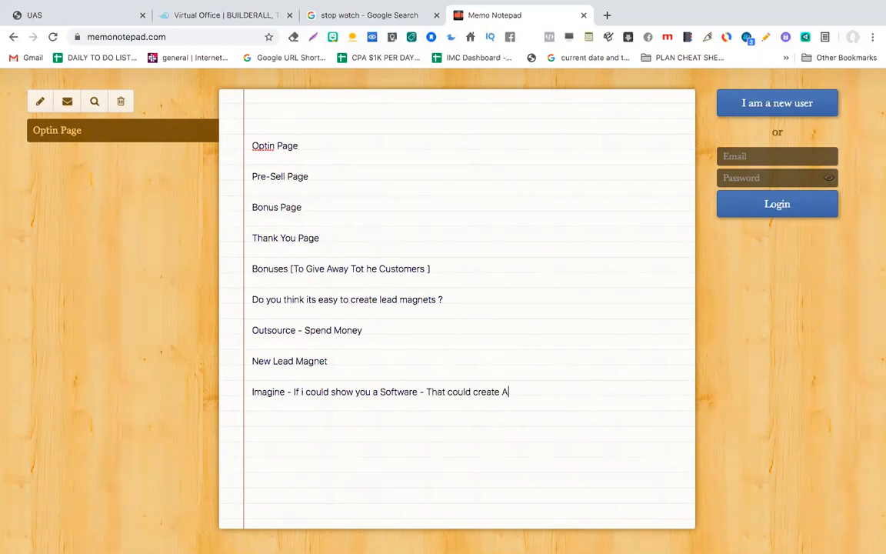
pyautogui.write('ll of the Above Content for you')
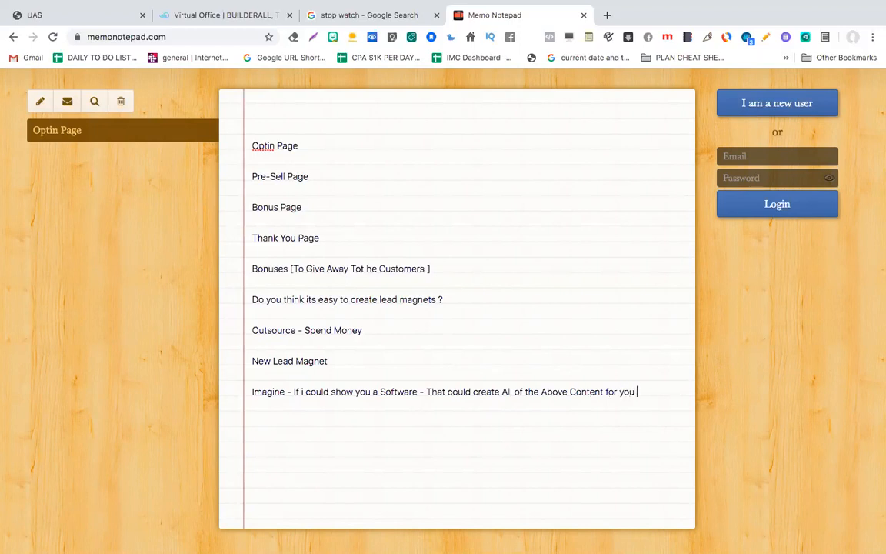
pyautogui.write(' in less than 30 minutes')
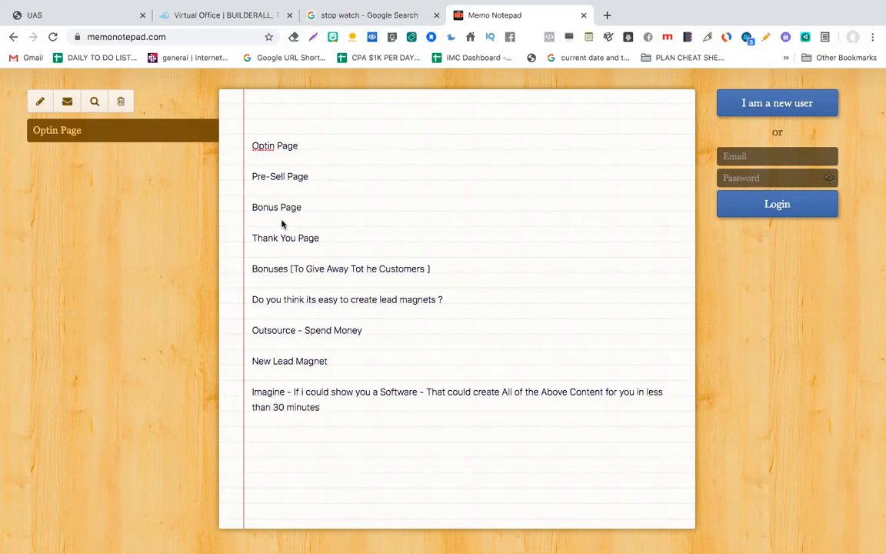
# Step: Highlight the Optin, Pre-Sell, Bonus and Thank You Page lines to review them
pyautogui.moveTo(306, 146); pyautogui.dragTo(257, 146)
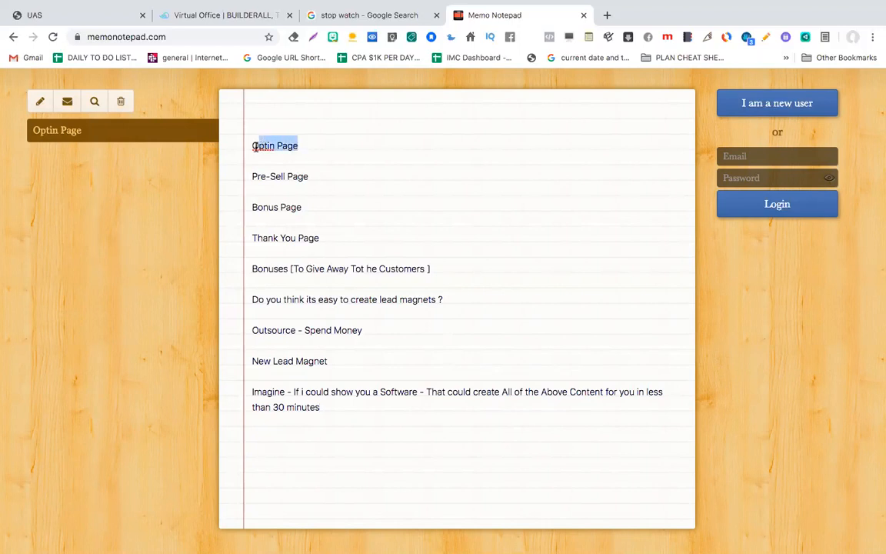
pyautogui.moveTo(307, 176); pyautogui.dragTo(243, 176)
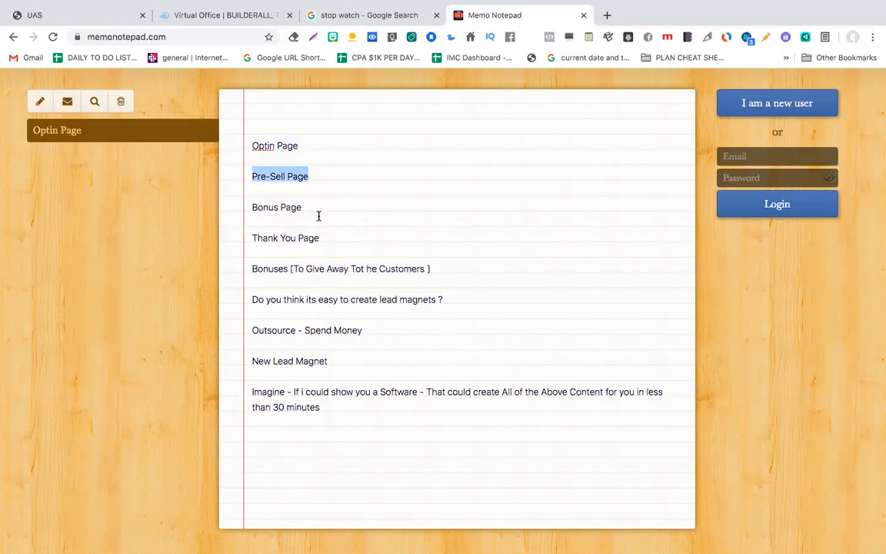
pyautogui.moveTo(318, 214); pyautogui.dragTo(249, 211)
pyautogui.moveTo(319, 238); pyautogui.dragTo(252, 238)
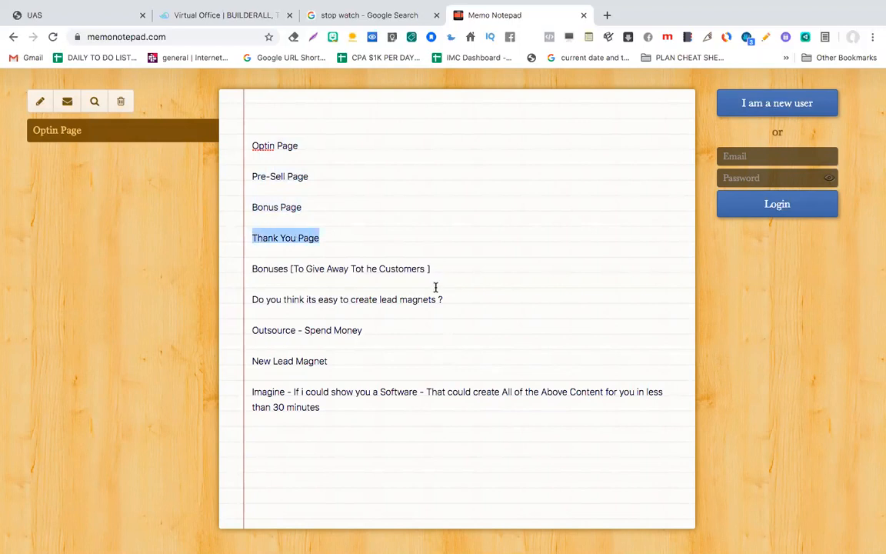
# Step: Add 'Imagine - If this Software can provide you 100's of Bonuses to give away as a Lead Magnet'
pyautogui.click(352, 406)
pyautogui.write('Iagin')
pyautogui.press('BackSpace')
pyautogui.press('BackSpace')
pyautogui.press('BackSpace')
pyautogui.press('BackSpace')
pyautogui.write('magine ')
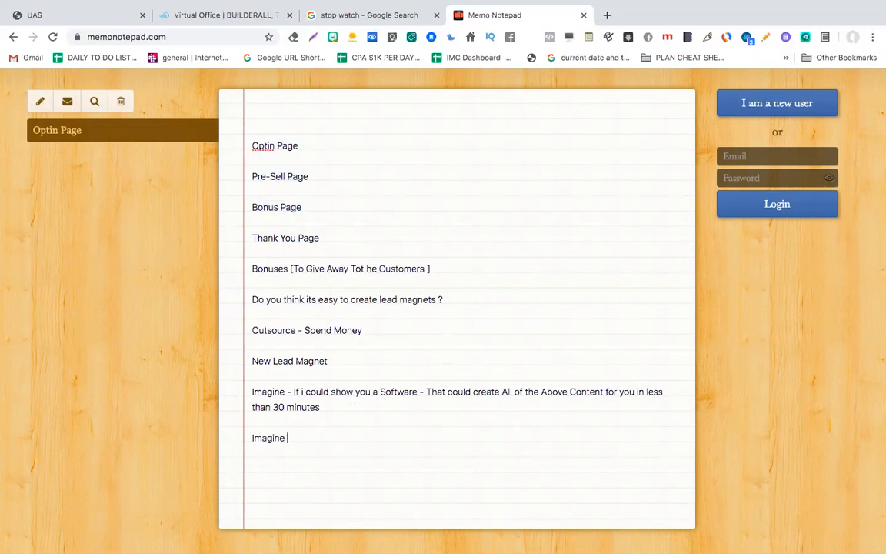
pyautogui.write('- If this F')
pyautogui.press('BackSpace')
pyautogui.write('Sofware can')
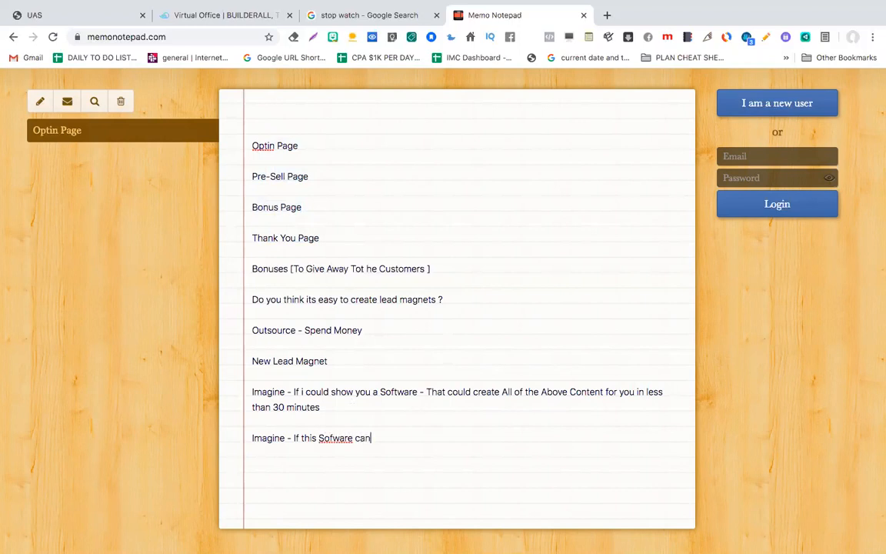
pyautogui.write(' provide you 1000')
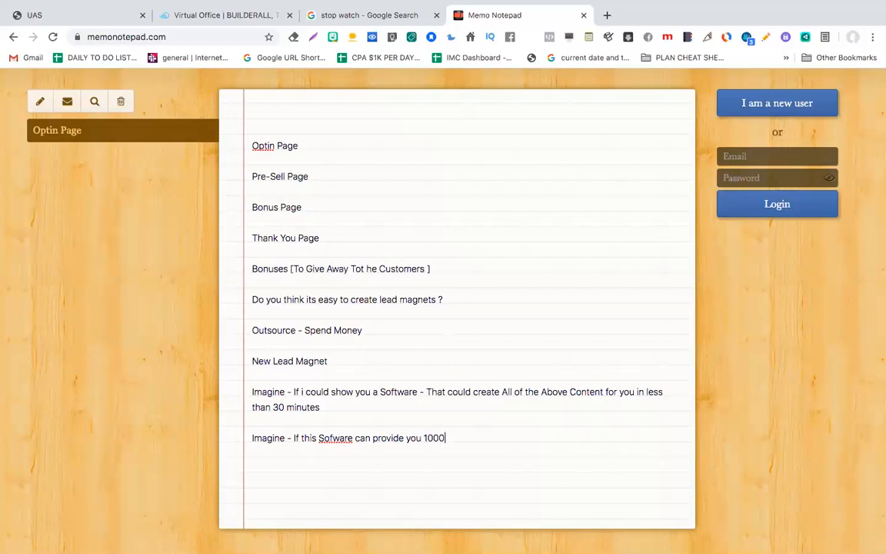
pyautogui.press('BackSpace')
pyautogui.write("'s of Bonuses to give")
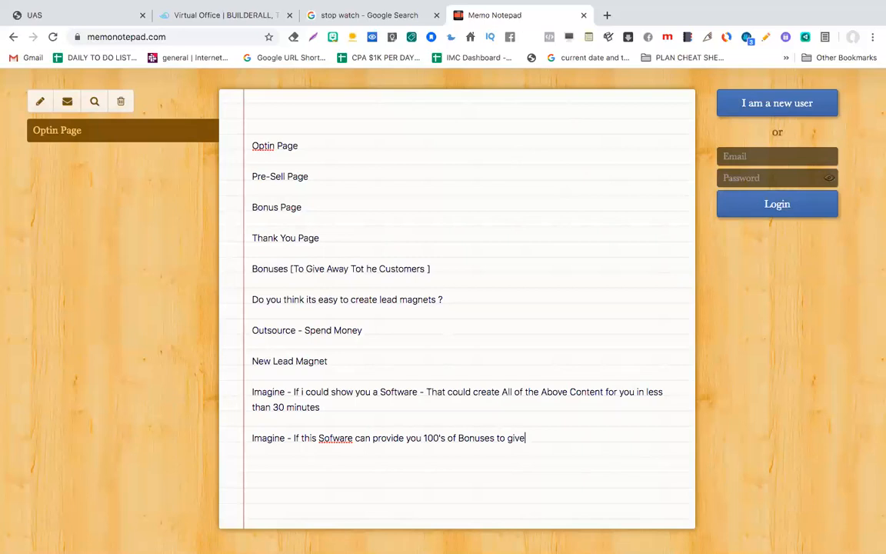
pyautogui.write(' away as a Lead MAg')
pyautogui.press('BackSpace')
pyautogui.write('agnet ')
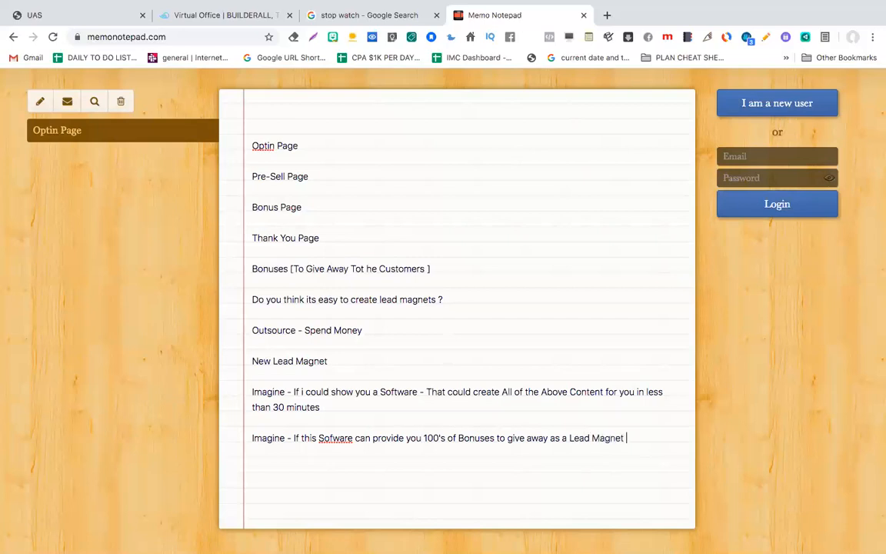
pyautogui.write('Imagine I')
# Step: Add the Imagine line about doing it all in under 30 minutes, then 'Without any Human help or Without Outsourcing....'
pyautogui.press('BackSpace')
pyautogui.write('- If you could do all ')
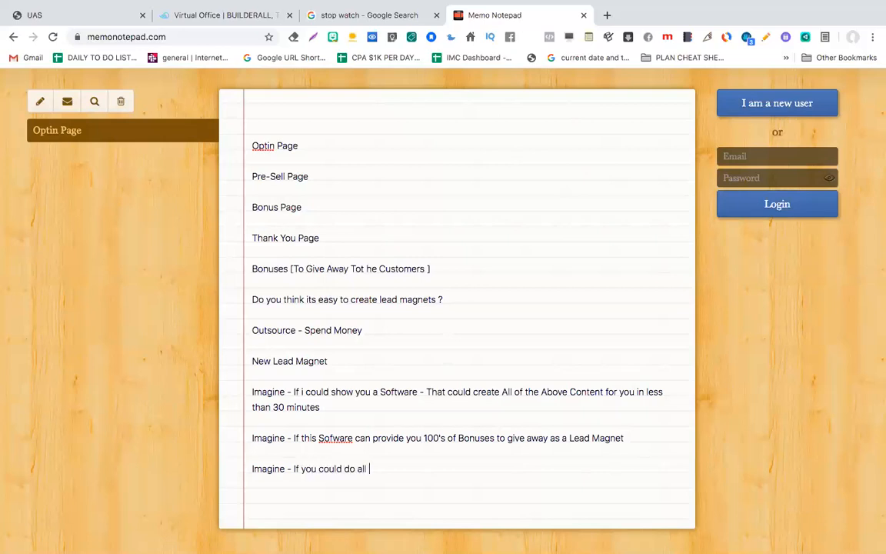
pyautogui.write('of this stuff in less than 30 minutes')
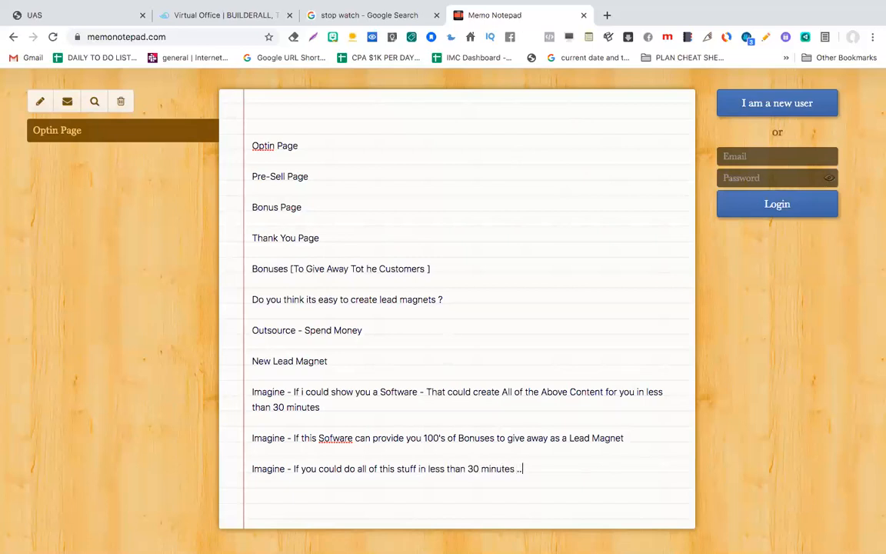
pyautogui.write(' ..')
pyautogui.press('Return')
pyautogui.press('Return')
pyautogui.write('Without any Human help or')
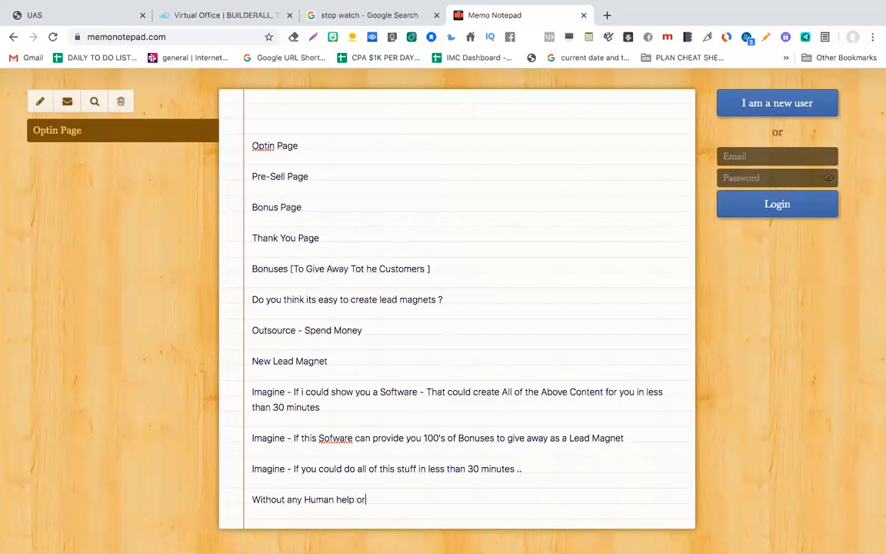
pyautogui.write(' Without Outsourc')
pyautogui.write('ing')
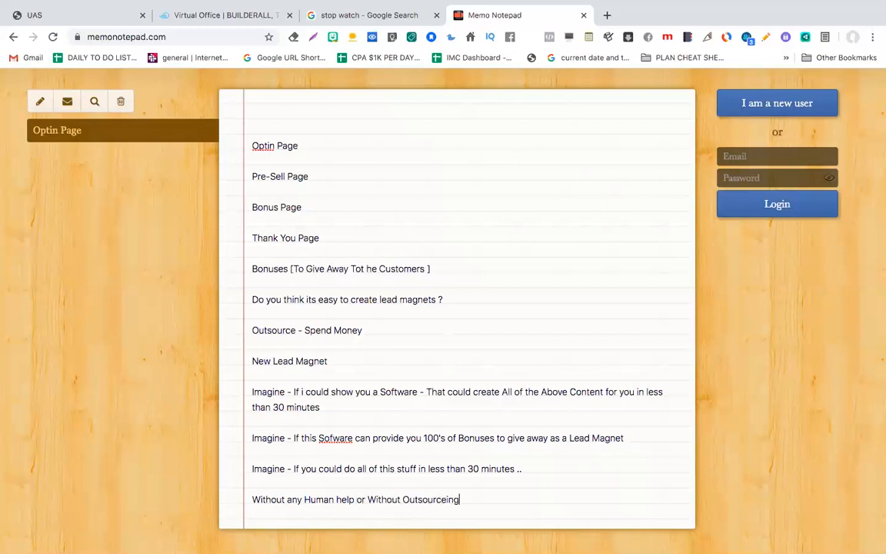
pyautogui.write('....')
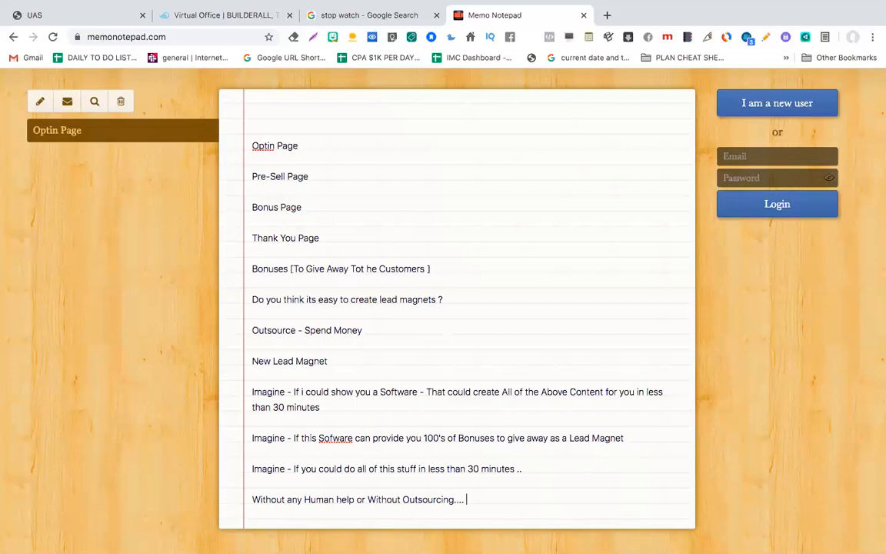
# Step: Start the Google stopwatch to time the build, then return to the UAS funnels list
pyautogui.click(109, 16)
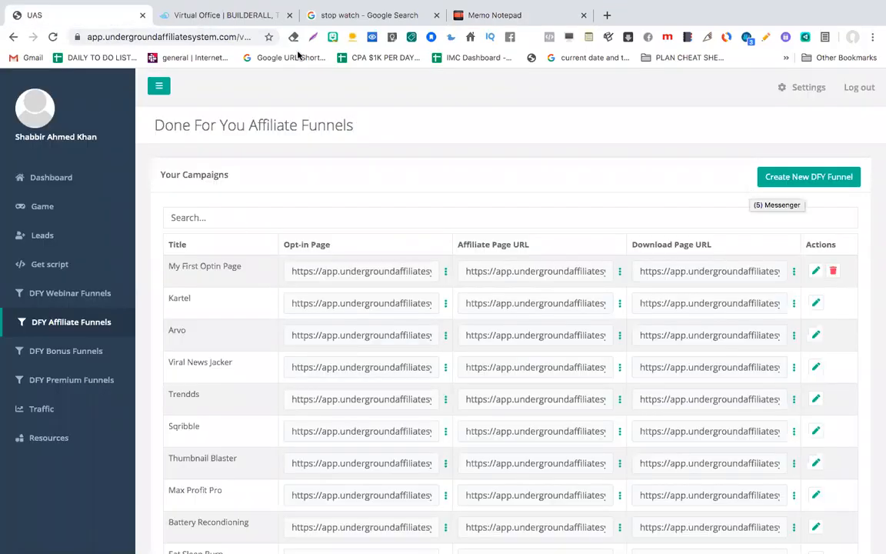
pyautogui.click(363, 16)
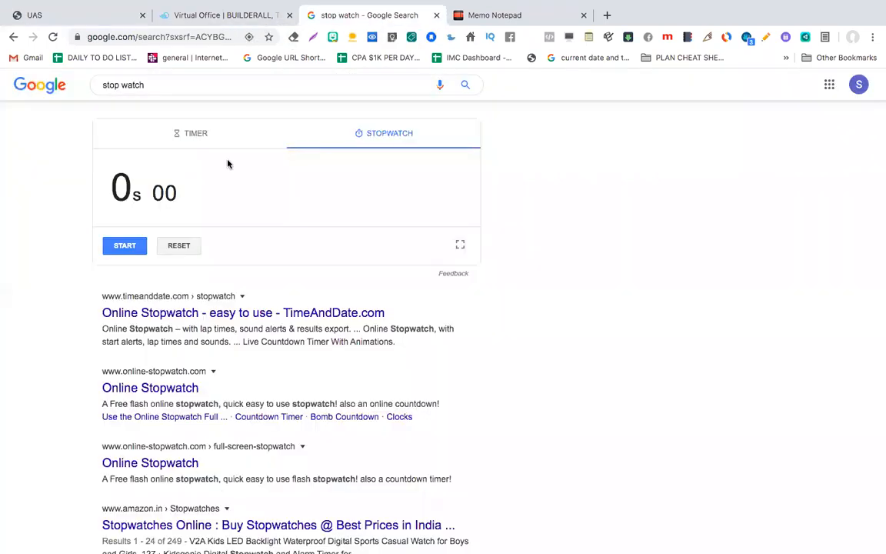
pyautogui.click(127, 246)
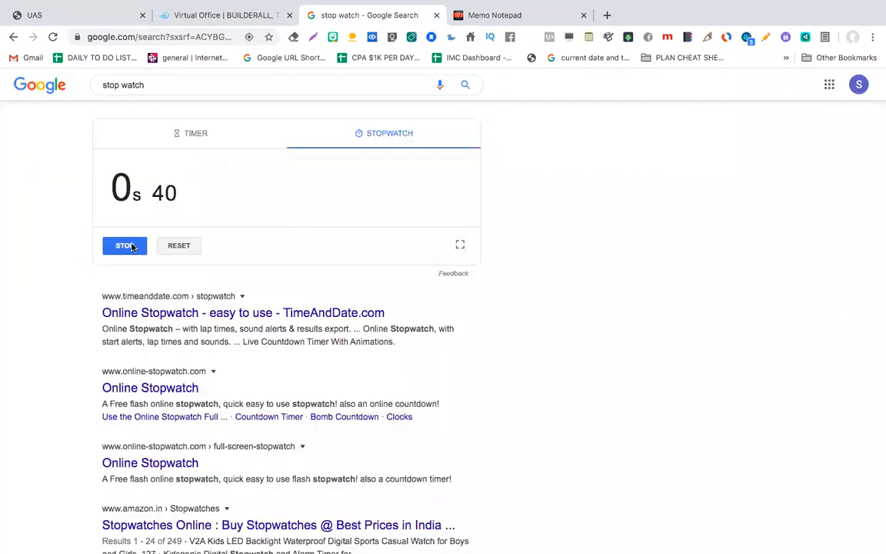
pyautogui.click(86, 13)
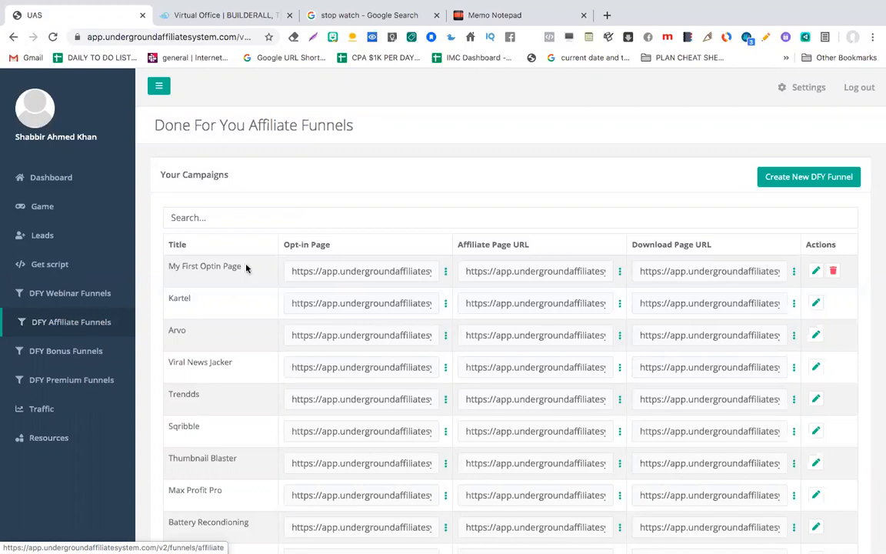
# Step: Create a new DFY affiliate funnel and enter the title '2nd DFY Funnel'
pyautogui.click(826, 180)
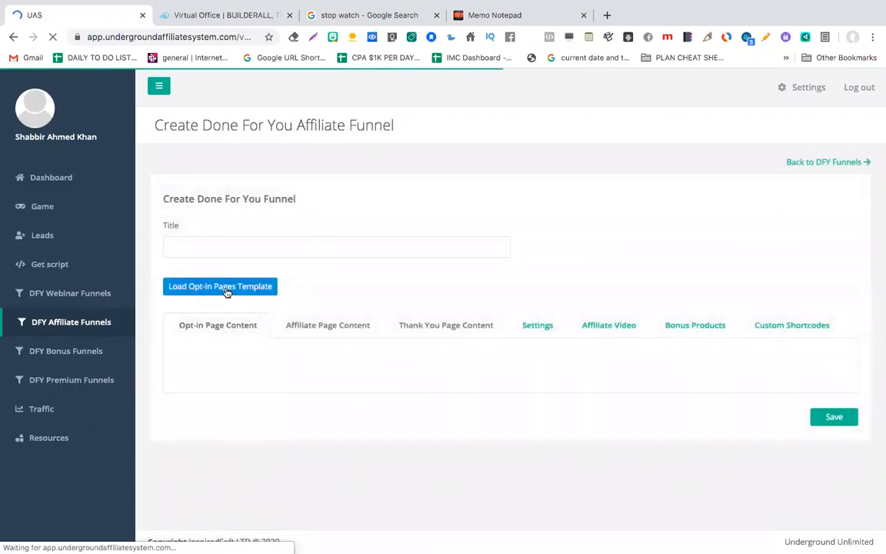
pyautogui.click(247, 249)
pyautogui.write('2nd DF')
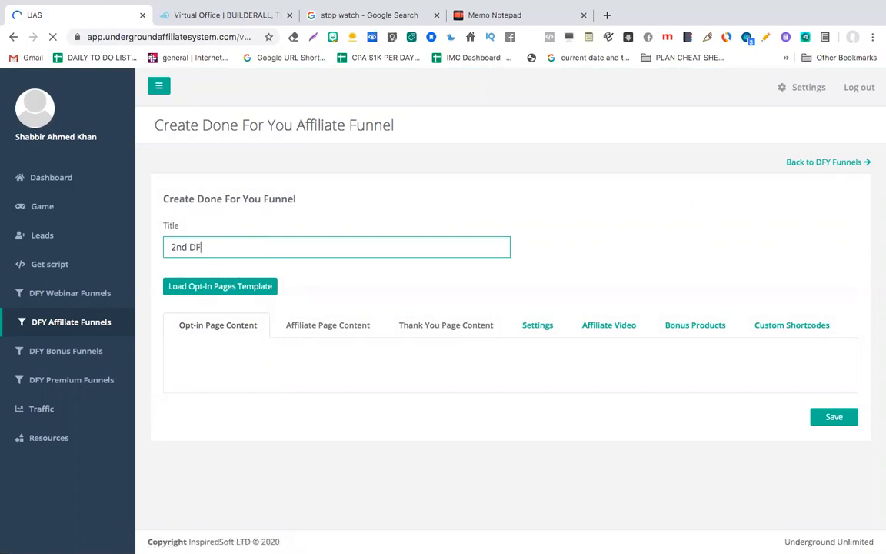
pyautogui.write('Y Fune')
# Step: Browse the opt-in page templates and load the Video Dashboard template into the opt-in page
pyautogui.click(224, 288)
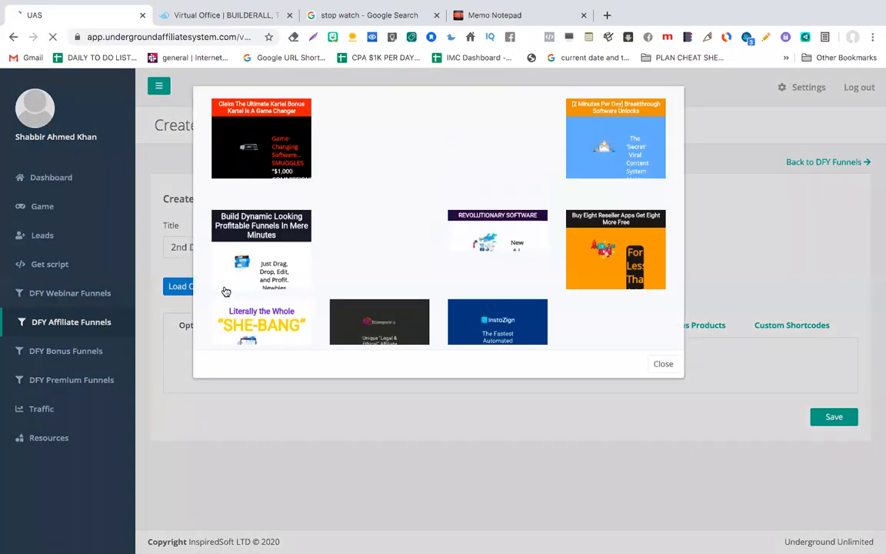
pyautogui.scroll(-2, 400, 227)
pyautogui.scroll(-5, 399, 227)
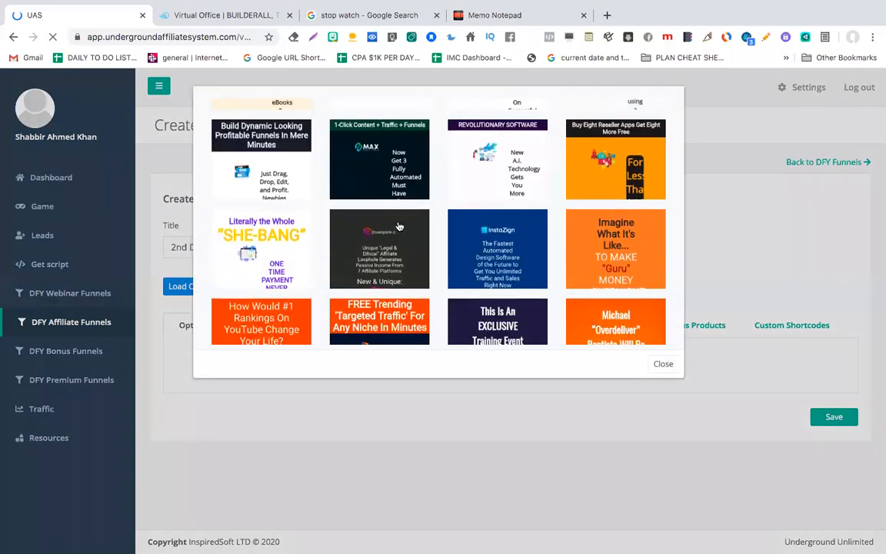
pyautogui.scroll(-5, 398, 226)
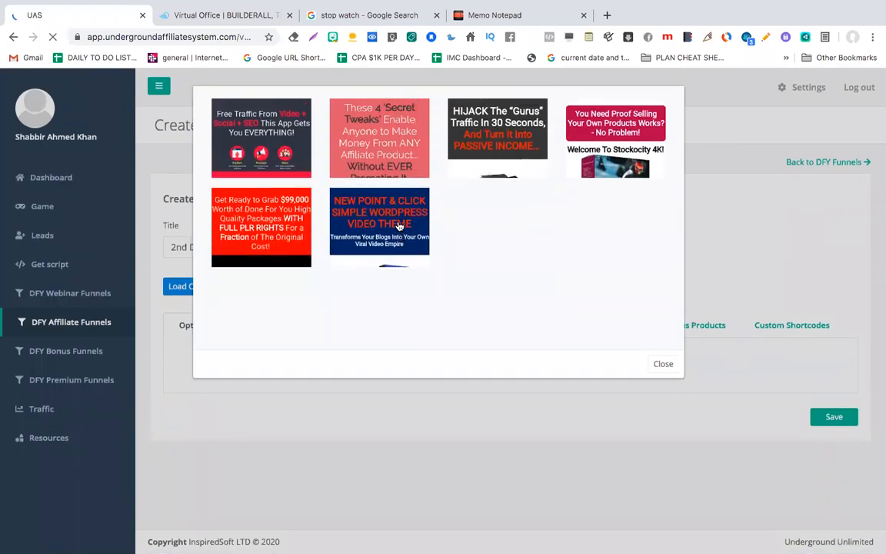
pyautogui.scroll(-3, 400, 226)
pyautogui.scroll(3, 400, 226)
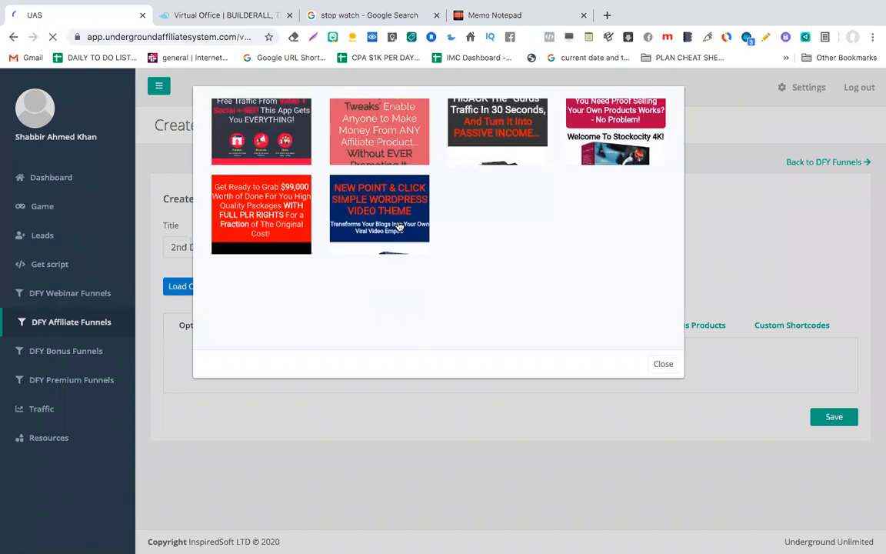
pyautogui.scroll(-1, 395, 265)
pyautogui.scroll(3, 395, 265)
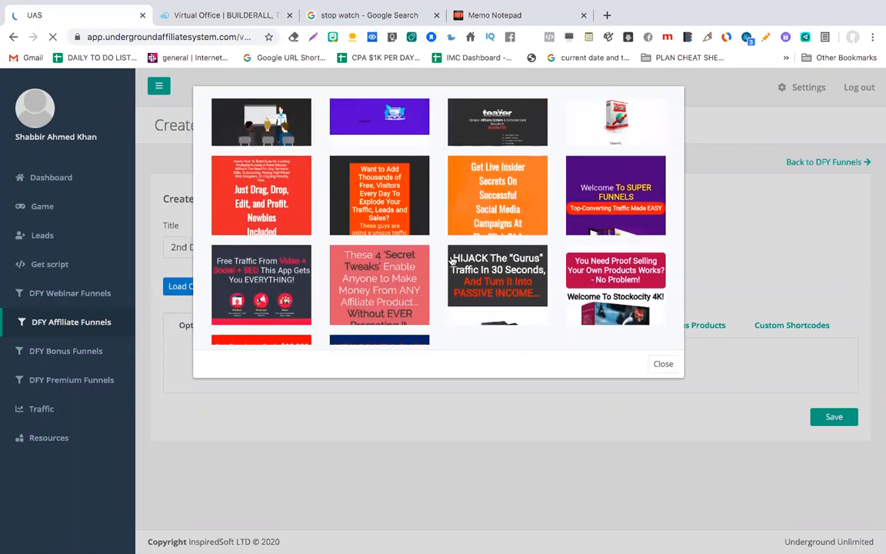
pyautogui.scroll(5, 452, 260)
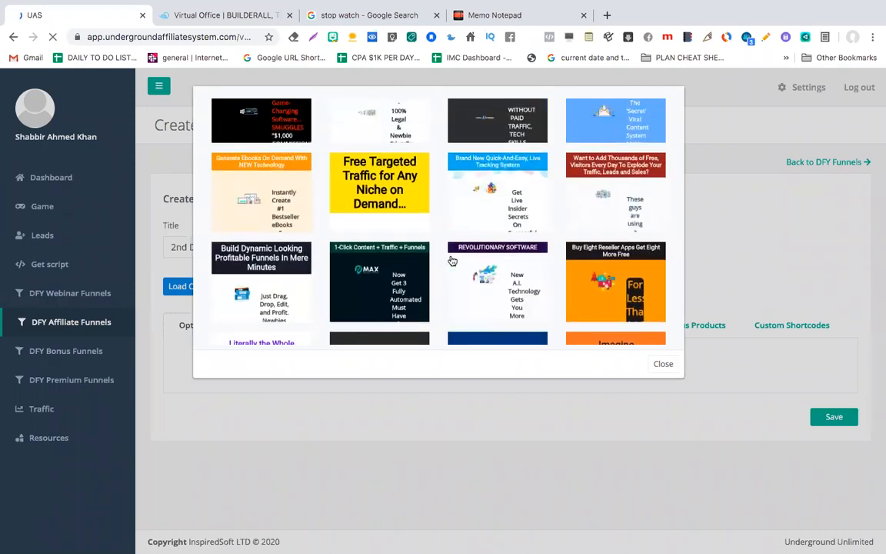
pyautogui.scroll(2, 452, 260)
pyautogui.scroll(-2, 452, 260)
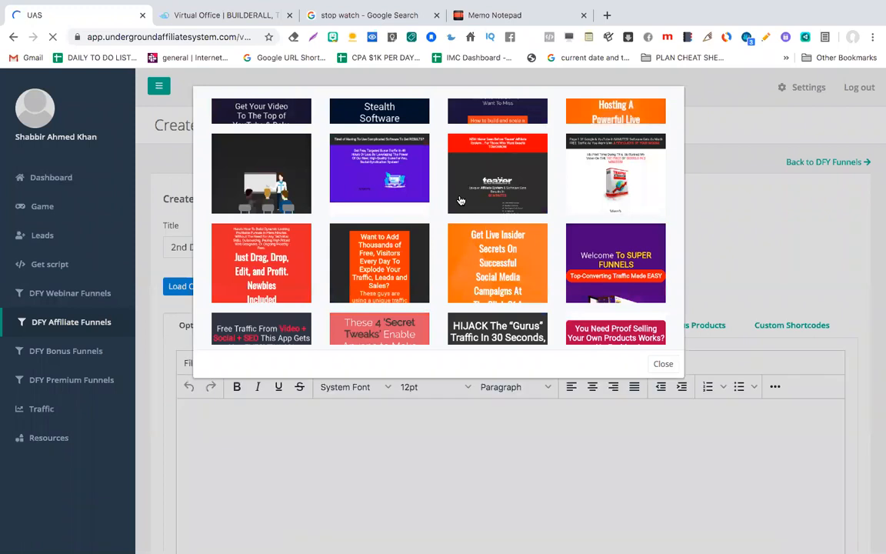
pyautogui.scroll(-5, 460, 200)
pyautogui.scroll(-2, 460, 200)
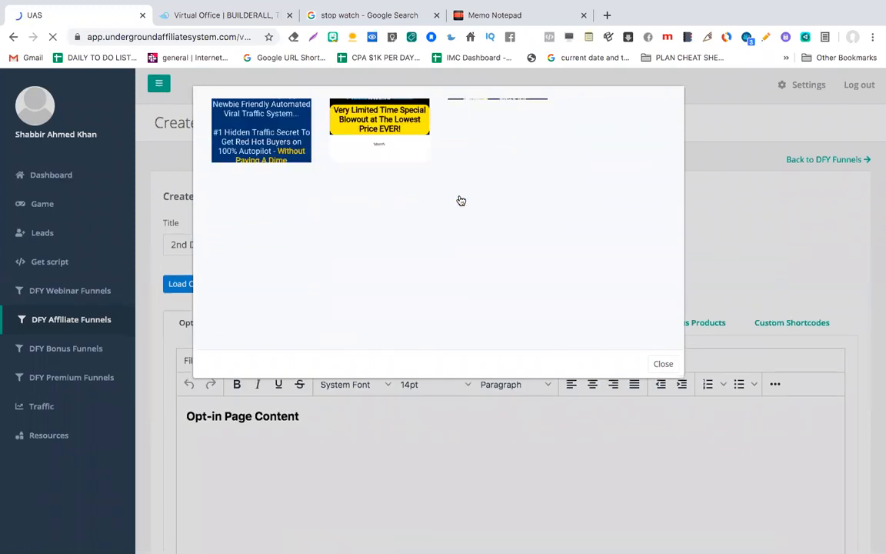
pyautogui.scroll(-1, 446, 230)
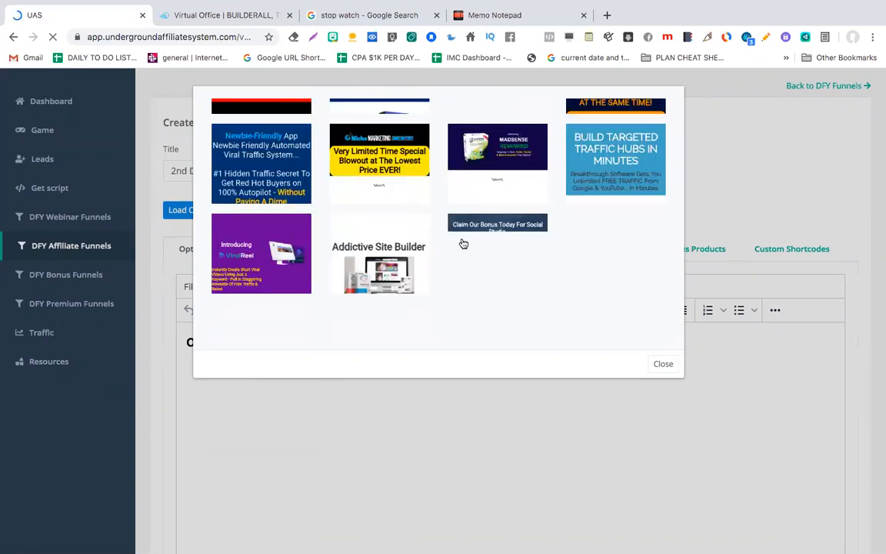
pyautogui.scroll(-2, 455, 266)
pyautogui.scroll(-2, 454, 266)
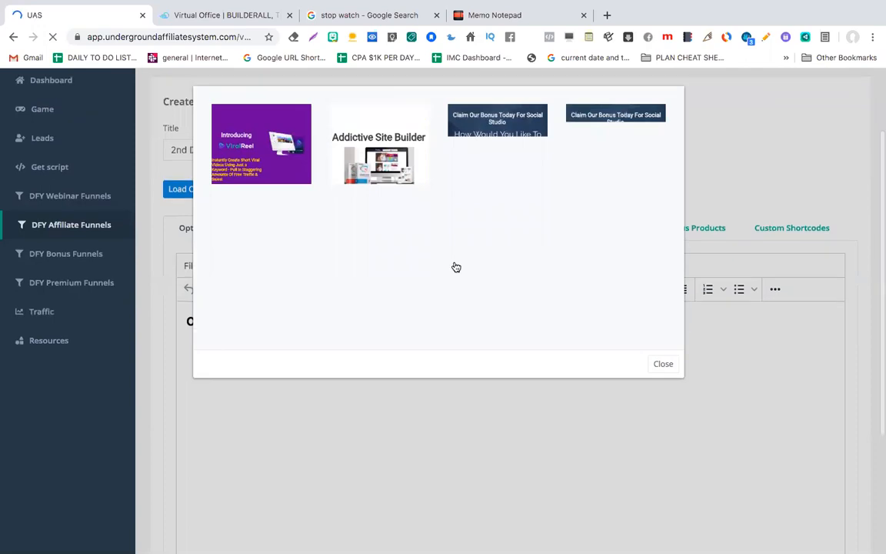
pyautogui.scroll(3, 455, 265)
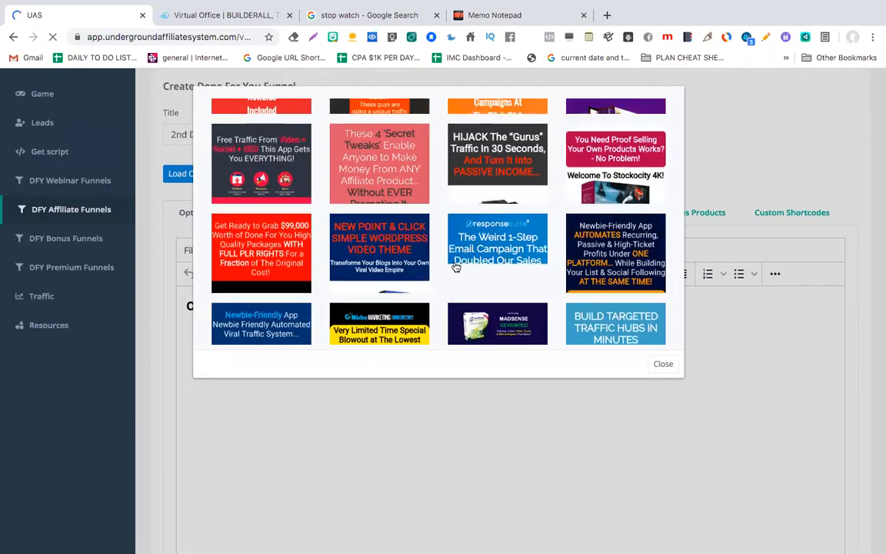
pyautogui.scroll(-10, 457, 267)
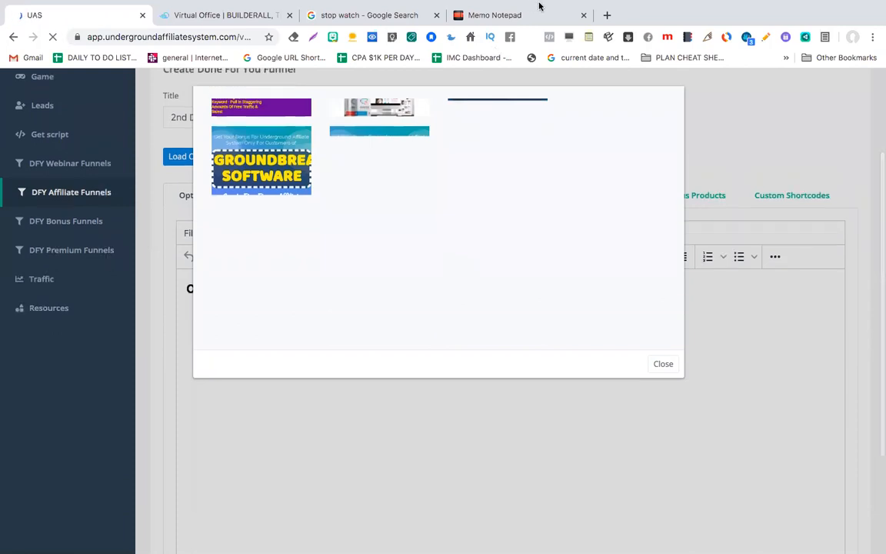
pyautogui.moveTo(693, 17)
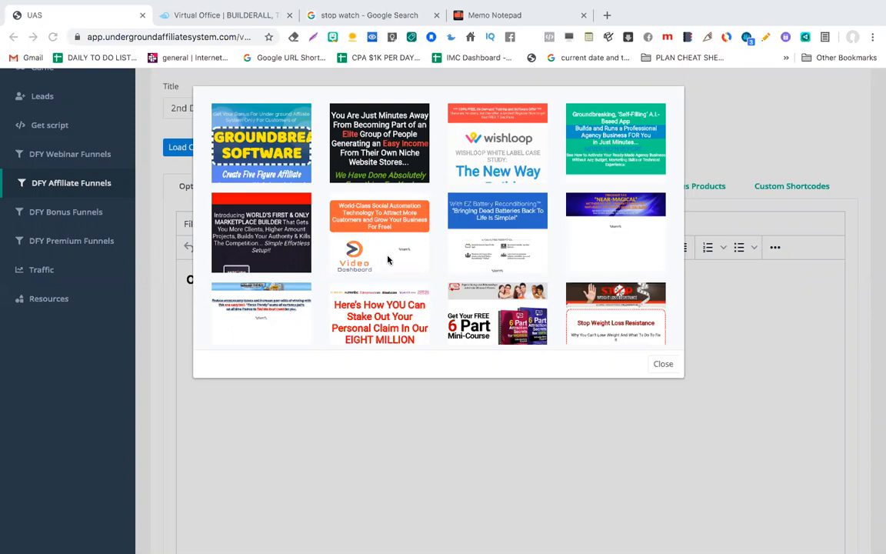
pyautogui.click(388, 248)
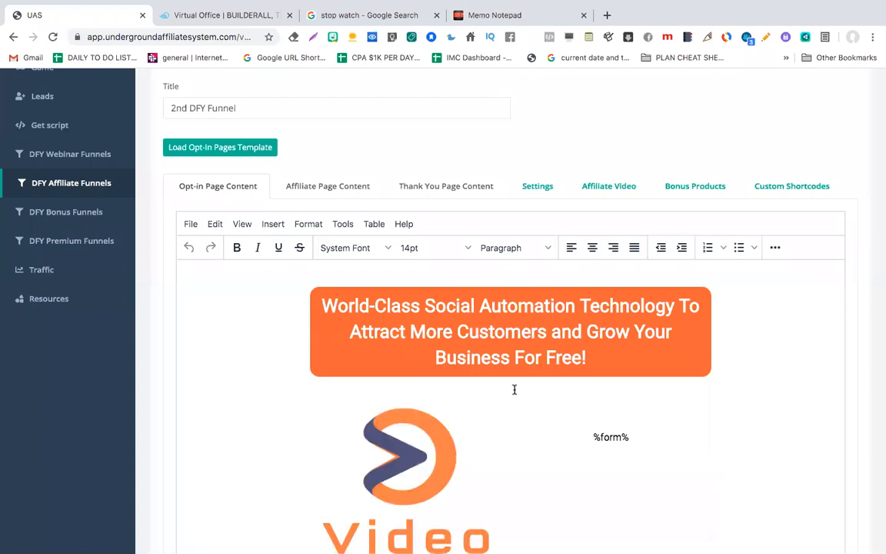
# Step: Review the Video Dashboard opt-in content, check the running stopwatch, then scroll through the funnel form
pyautogui.scroll(-5, 515, 390)
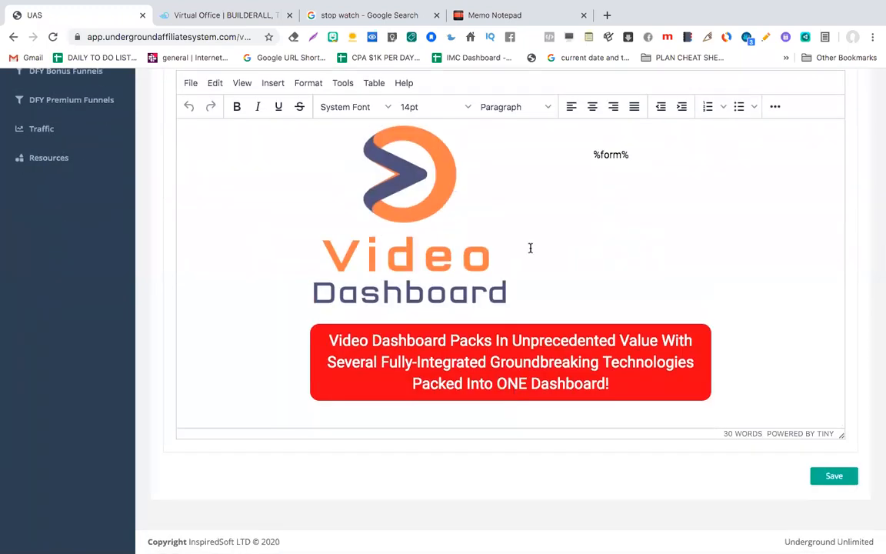
pyautogui.scroll(3, 530, 247)
pyautogui.scroll(3, 519, 316)
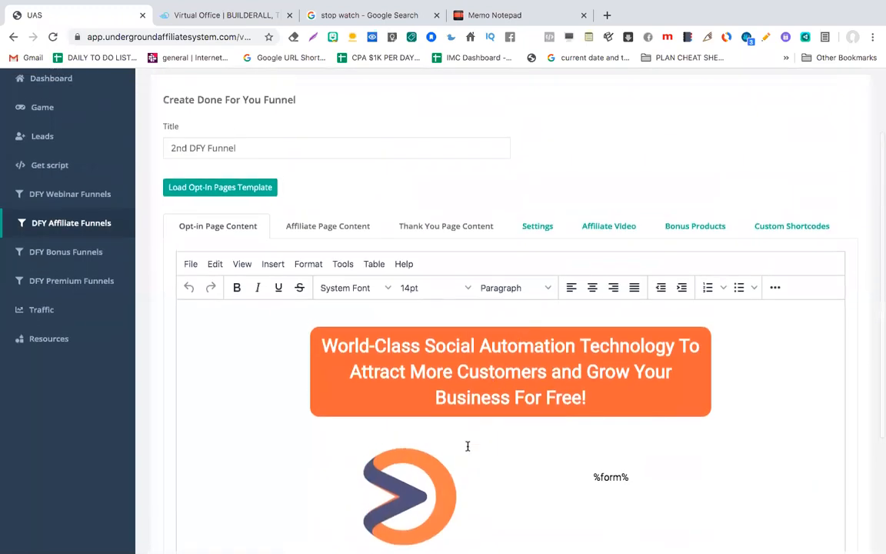
pyautogui.scroll(-1, 469, 445)
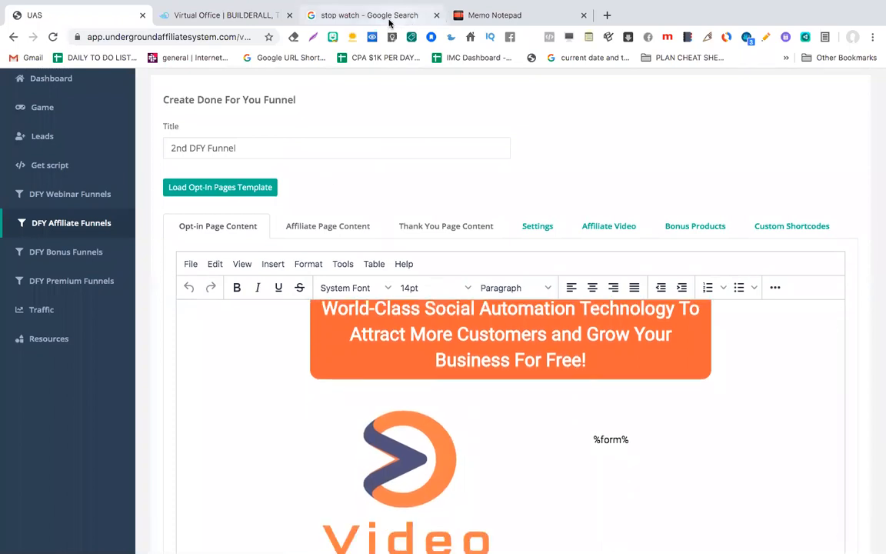
pyautogui.click(369, 15)
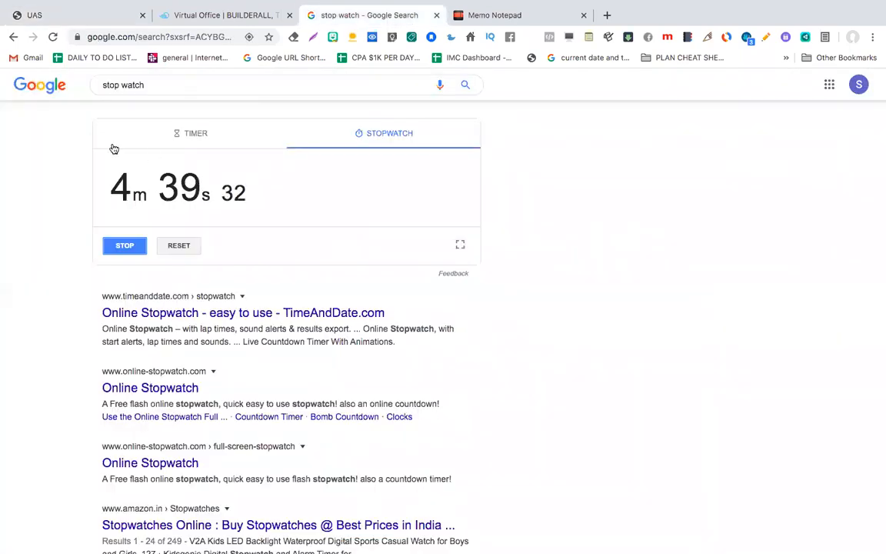
pyautogui.click(77, 17)
pyautogui.scroll(-3, 408, 320)
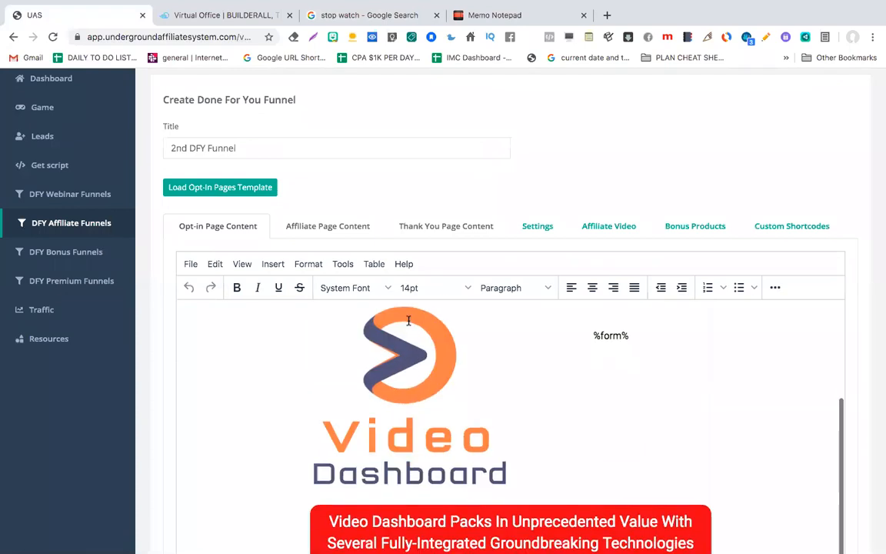
pyautogui.scroll(-5, 408, 320)
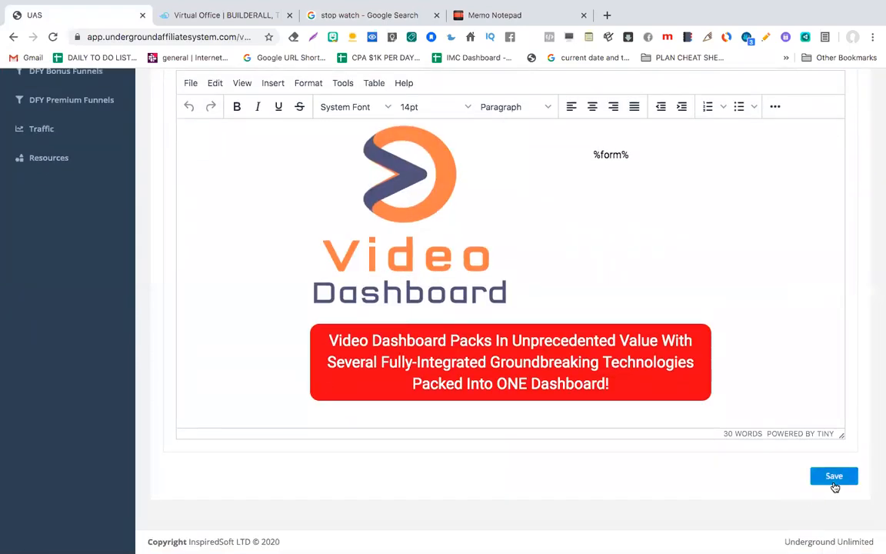
pyautogui.scroll(1, 835, 487)
pyautogui.scroll(6, 580, 333)
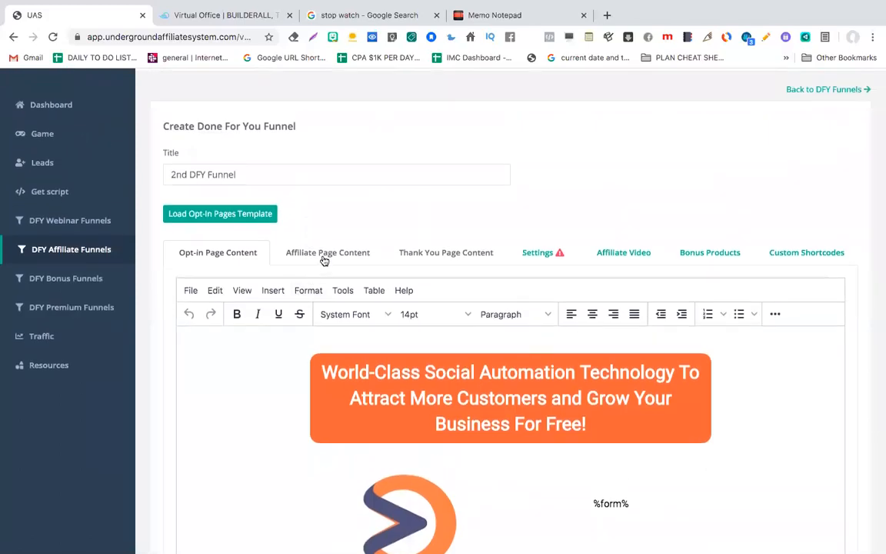
# Step: In the Affiliate Page Content editor, browse the templates and load 'World-Class Social Automation'
pyautogui.click(324, 261)
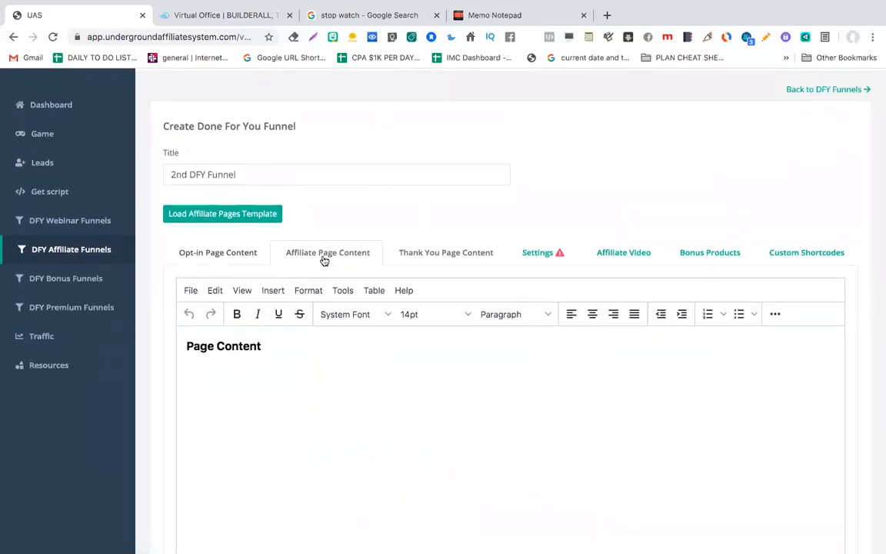
pyautogui.click(228, 220)
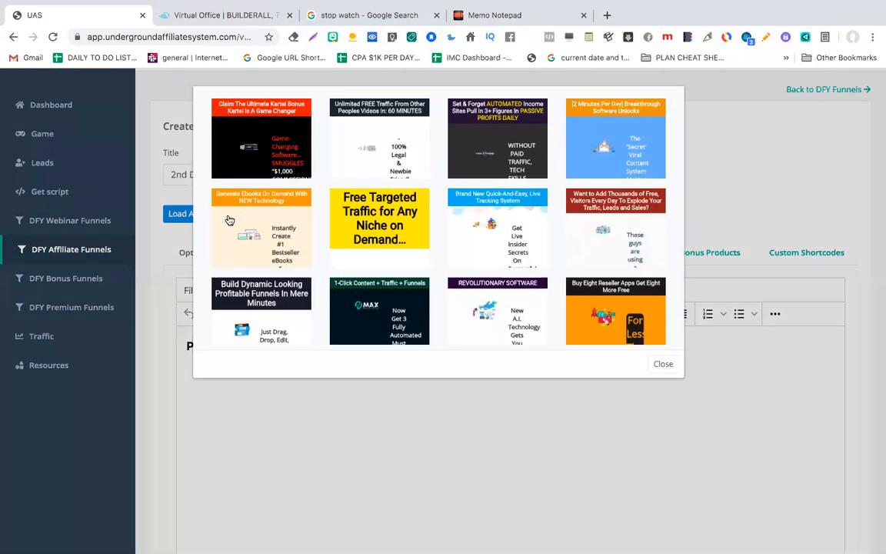
pyautogui.scroll(-2, 422, 271)
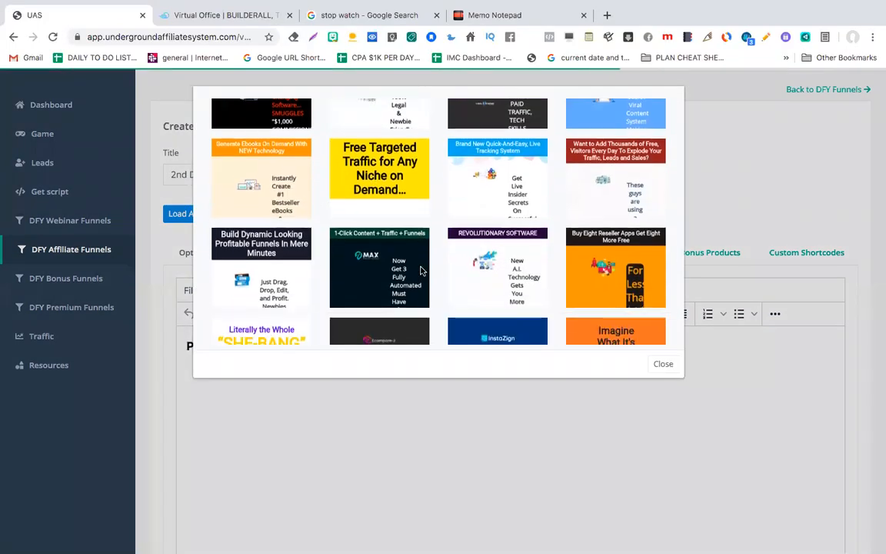
pyautogui.scroll(-5, 422, 271)
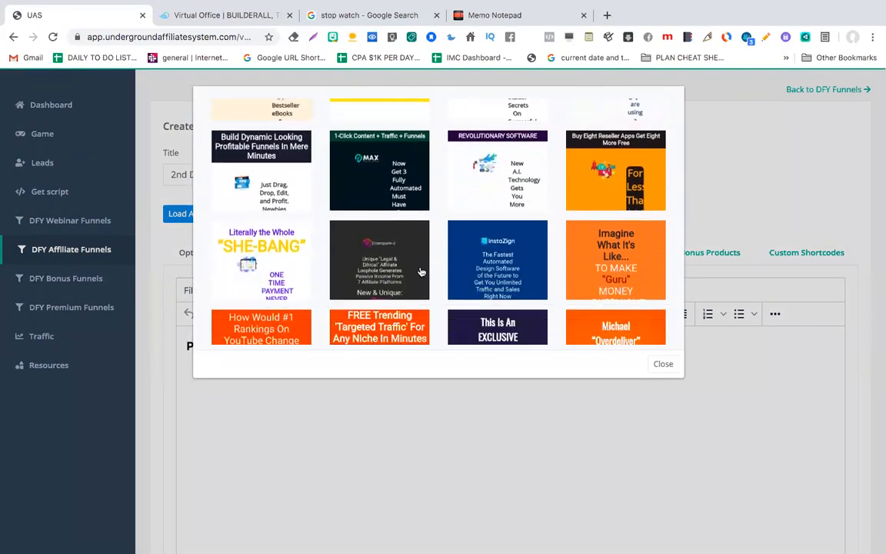
pyautogui.scroll(-8, 421, 271)
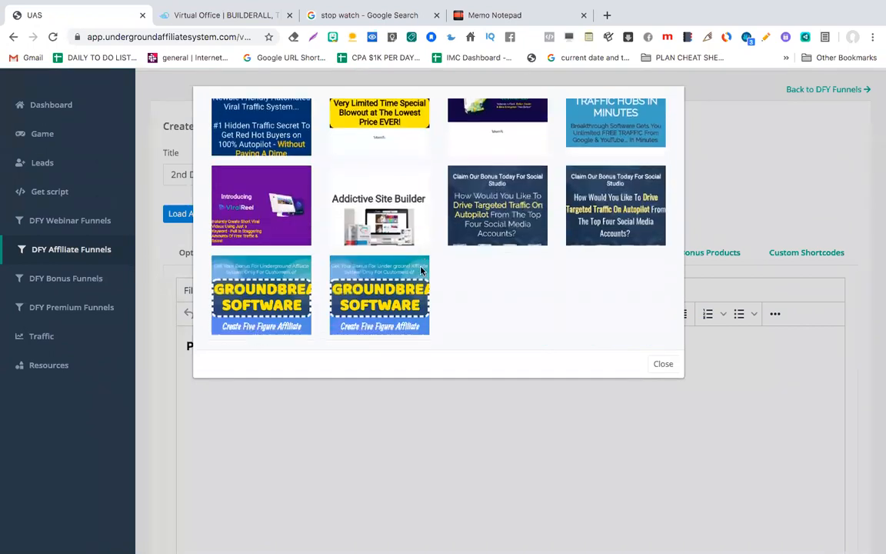
pyautogui.scroll(7, 422, 271)
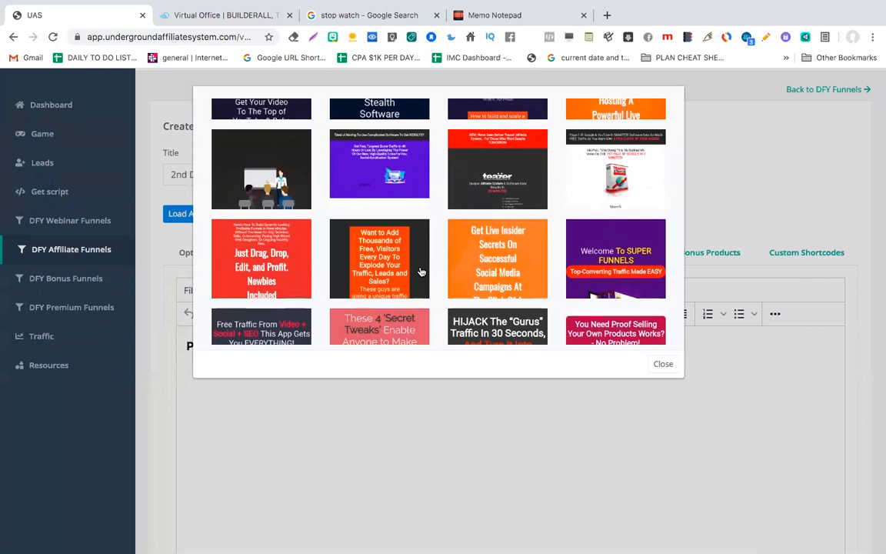
pyautogui.scroll(8, 422, 271)
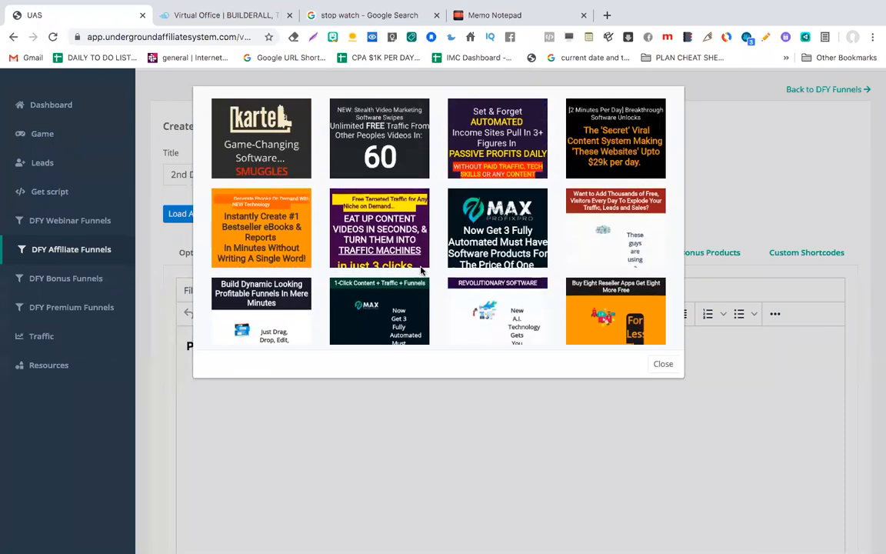
pyautogui.scroll(2, 422, 271)
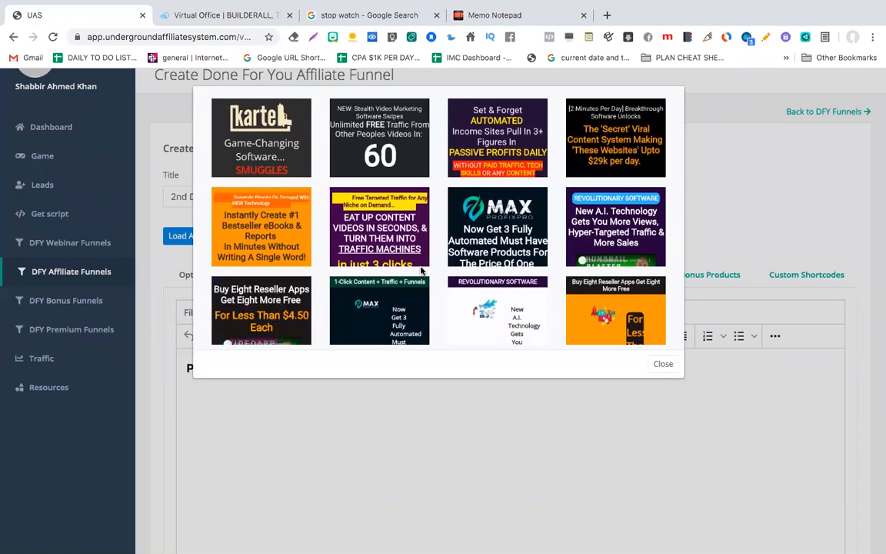
pyautogui.scroll(-10, 422, 271)
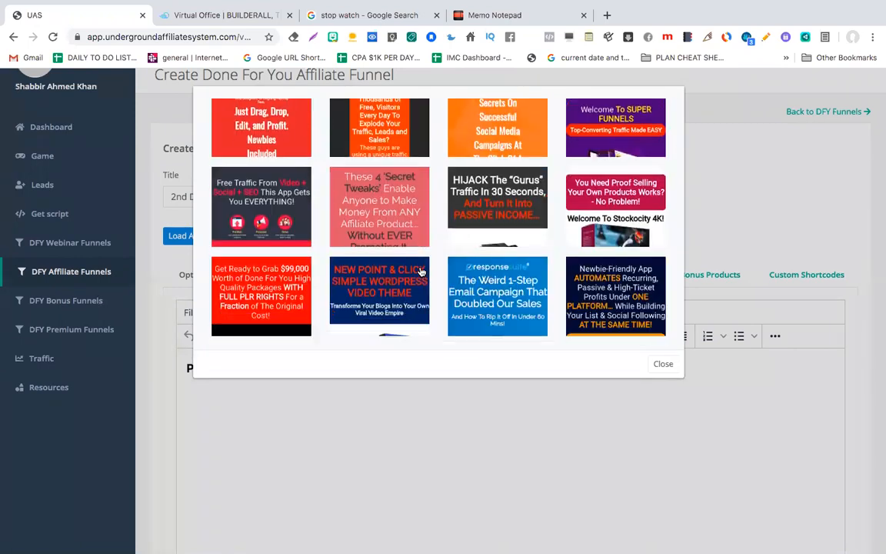
pyautogui.scroll(-10, 421, 271)
pyautogui.scroll(3, 421, 272)
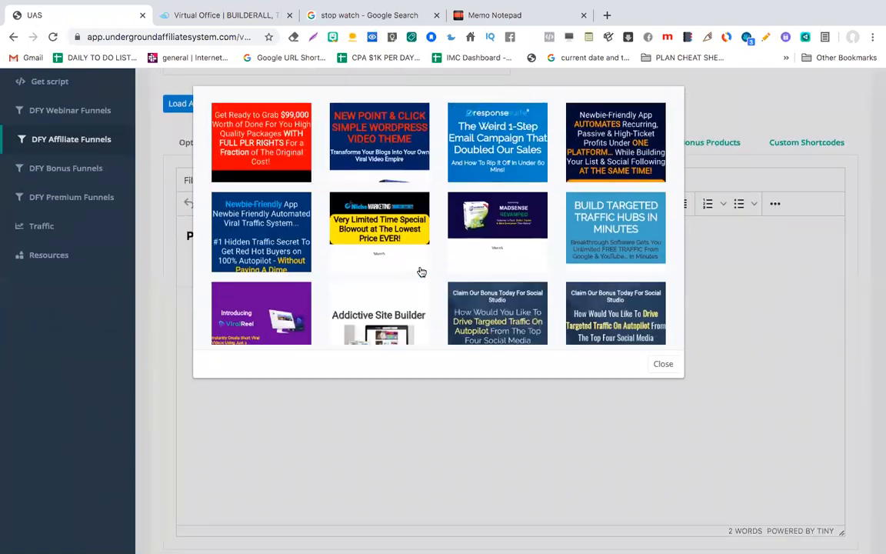
pyautogui.scroll(5, 422, 272)
pyautogui.scroll(2, 422, 271)
pyautogui.scroll(-8, 421, 271)
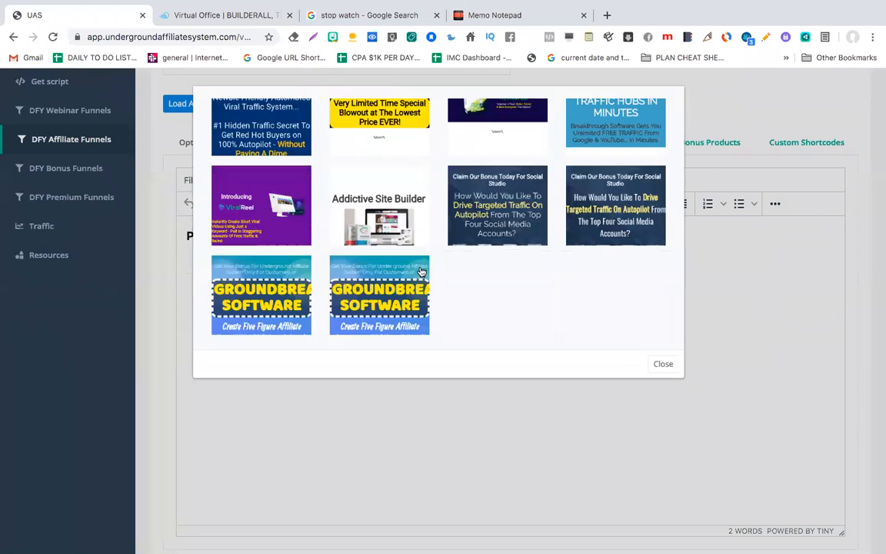
pyautogui.scroll(3, 421, 272)
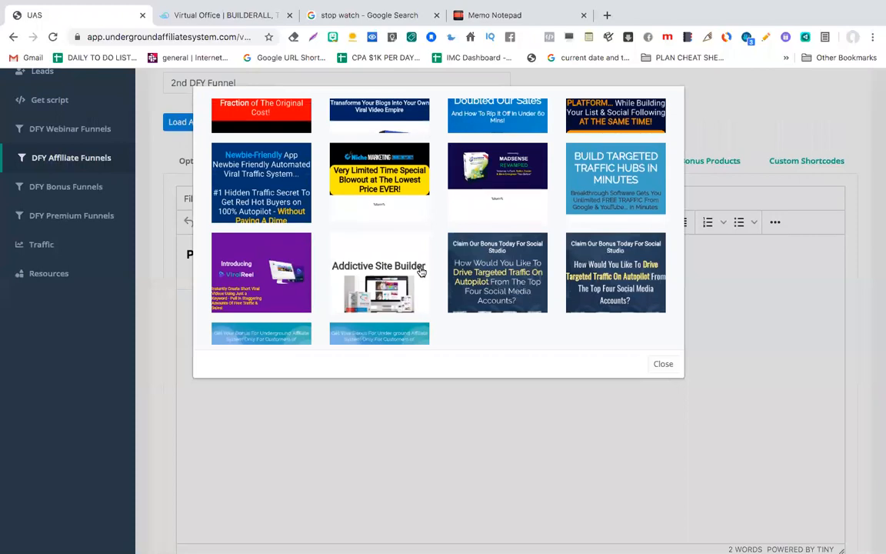
pyautogui.scroll(5, 422, 272)
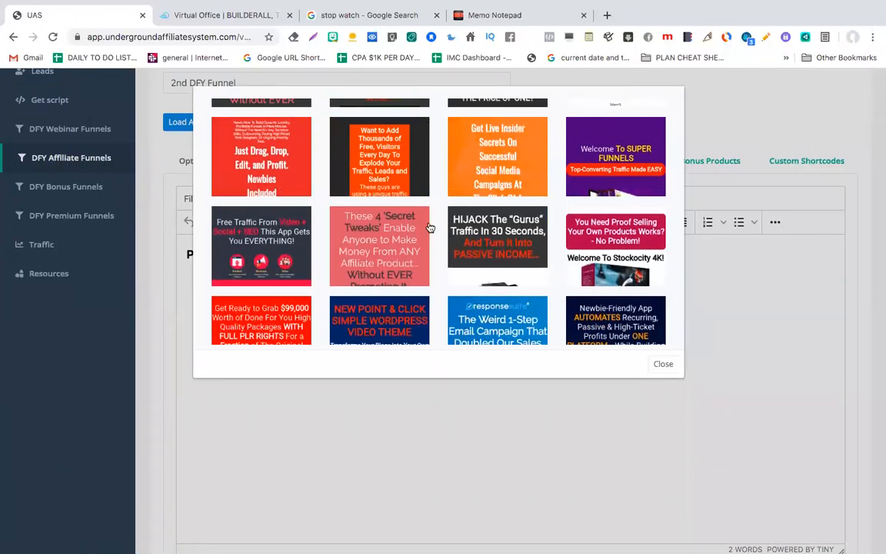
pyautogui.scroll(6, 430, 228)
pyautogui.scroll(2, 430, 228)
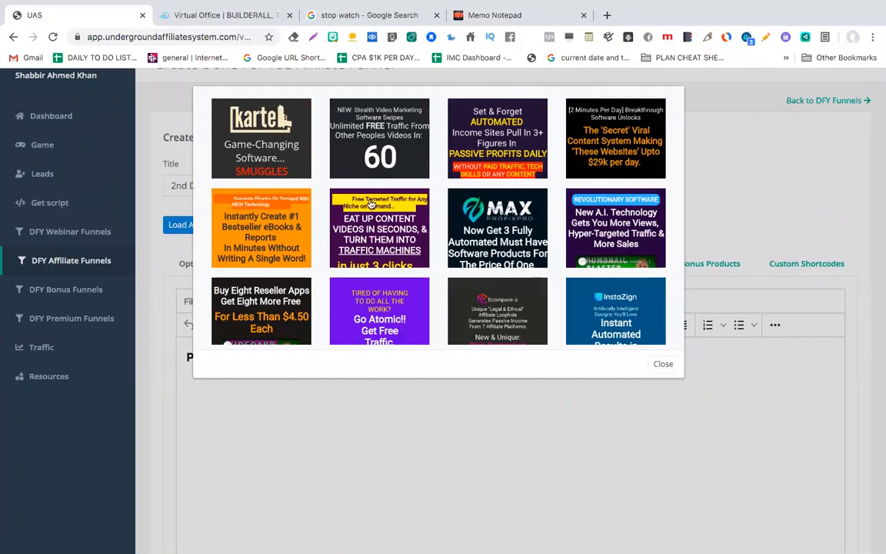
pyautogui.scroll(-2, 370, 207)
pyautogui.scroll(-2, 384, 219)
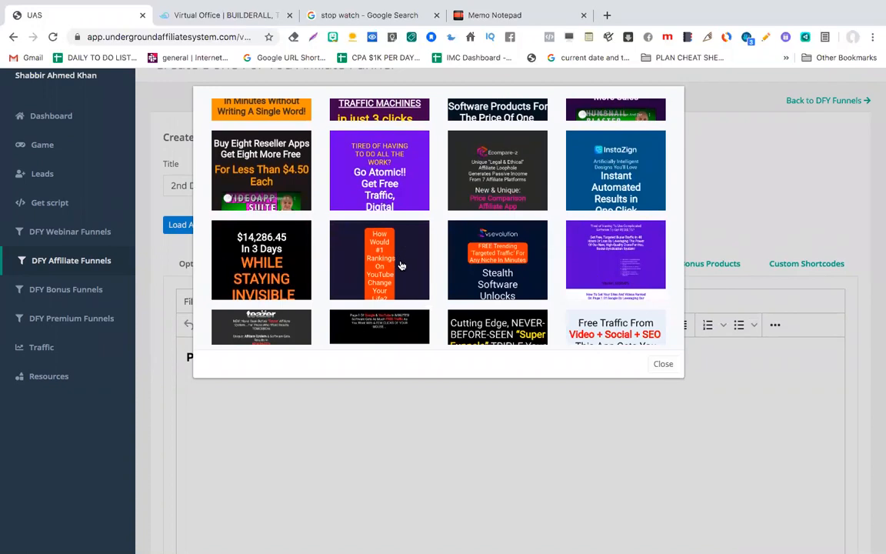
pyautogui.scroll(-3, 447, 266)
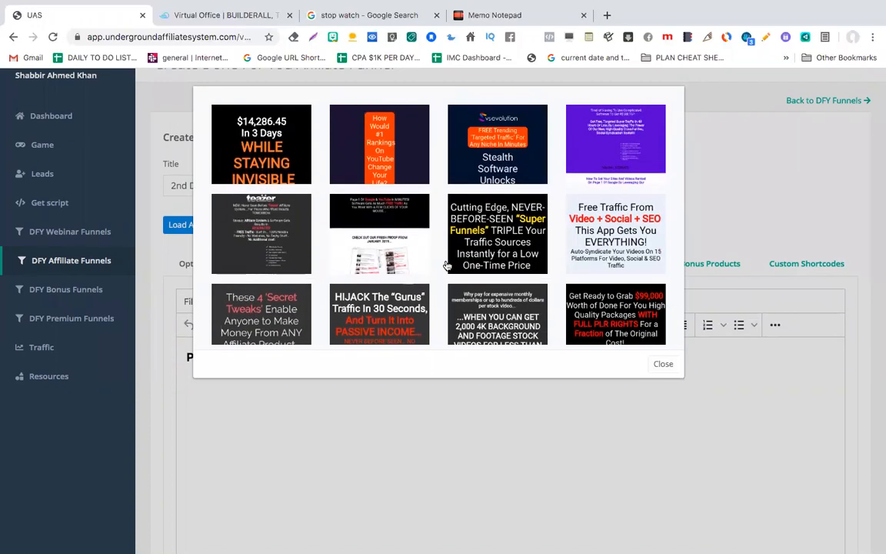
pyautogui.scroll(-8, 447, 266)
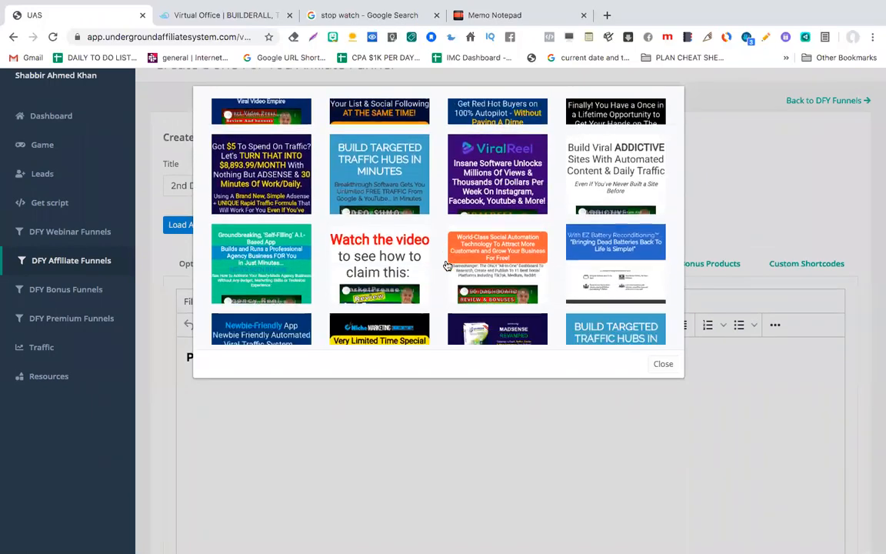
pyautogui.scroll(-1, 446, 266)
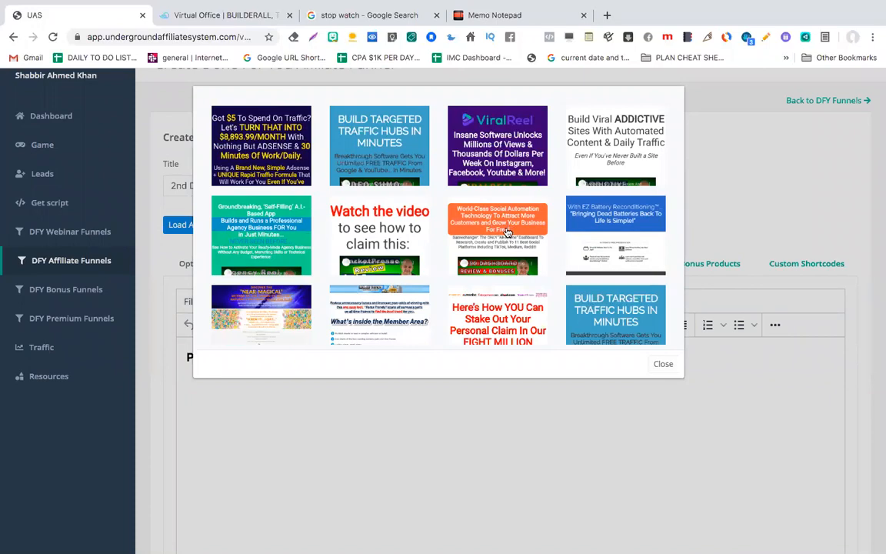
pyautogui.scroll(-2, 508, 231)
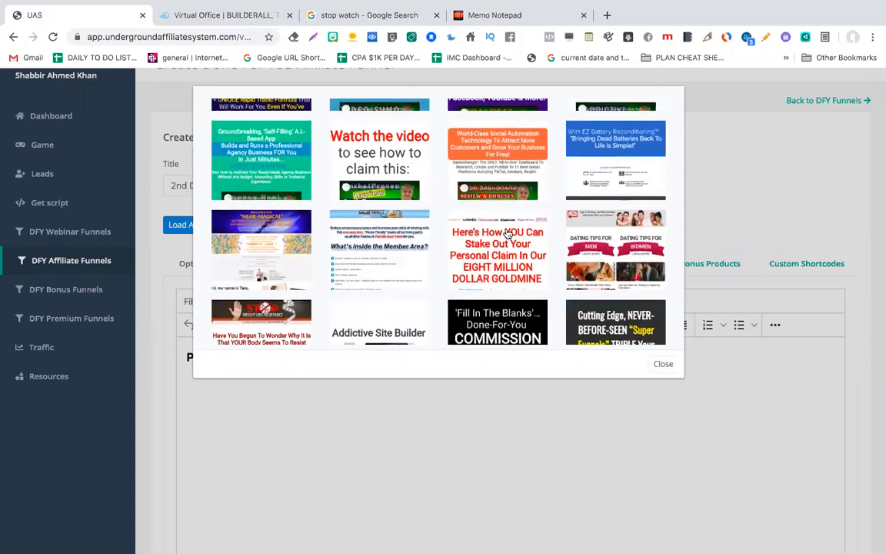
pyautogui.click(459, 146)
pyautogui.scroll(-3, 482, 369)
pyautogui.scroll(-3, 481, 365)
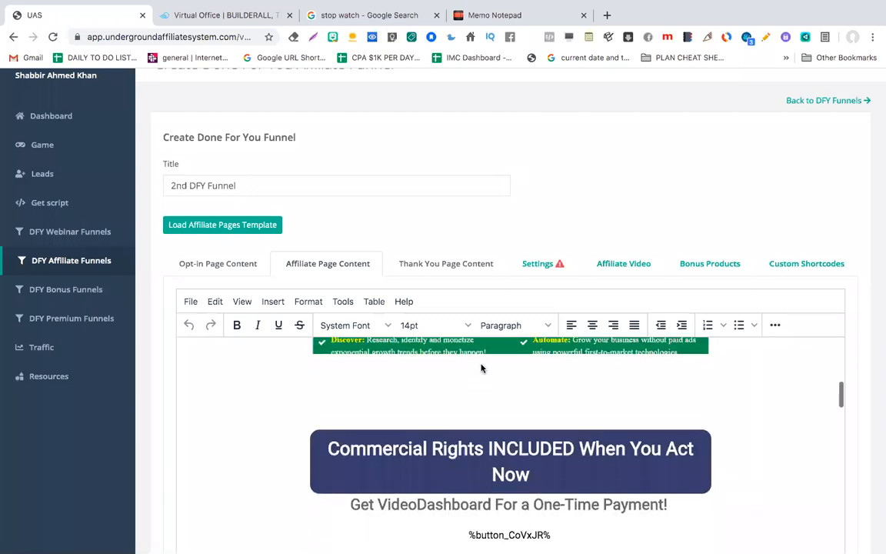
pyautogui.scroll(4, 482, 366)
pyautogui.scroll(3, 481, 368)
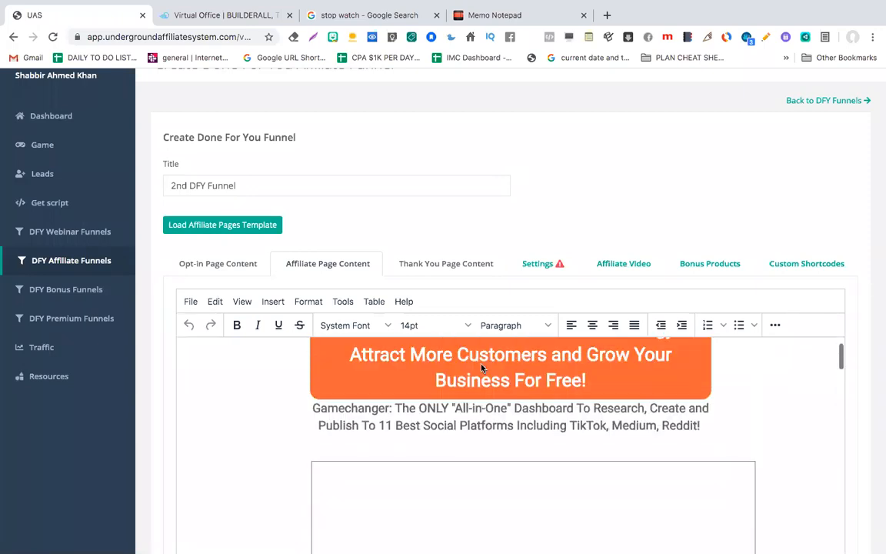
pyautogui.scroll(-2, 531, 277)
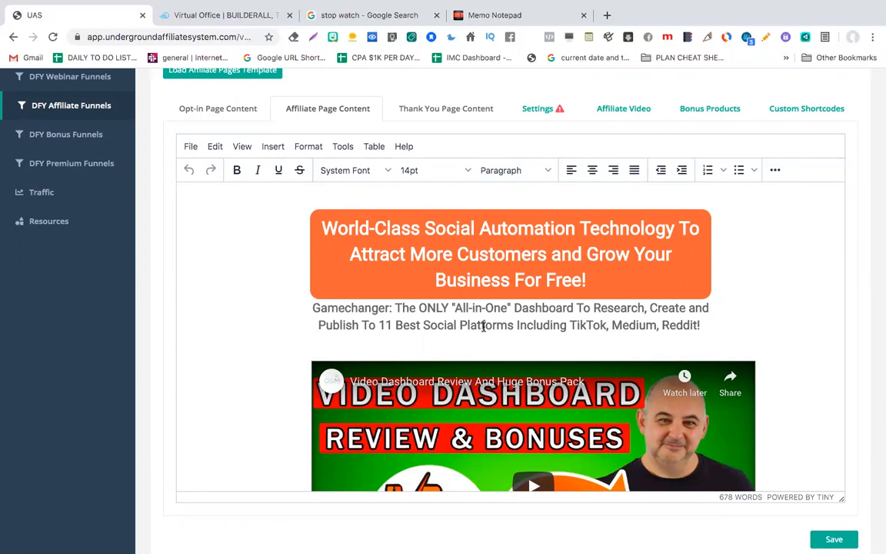
pyautogui.scroll(2, 515, 333)
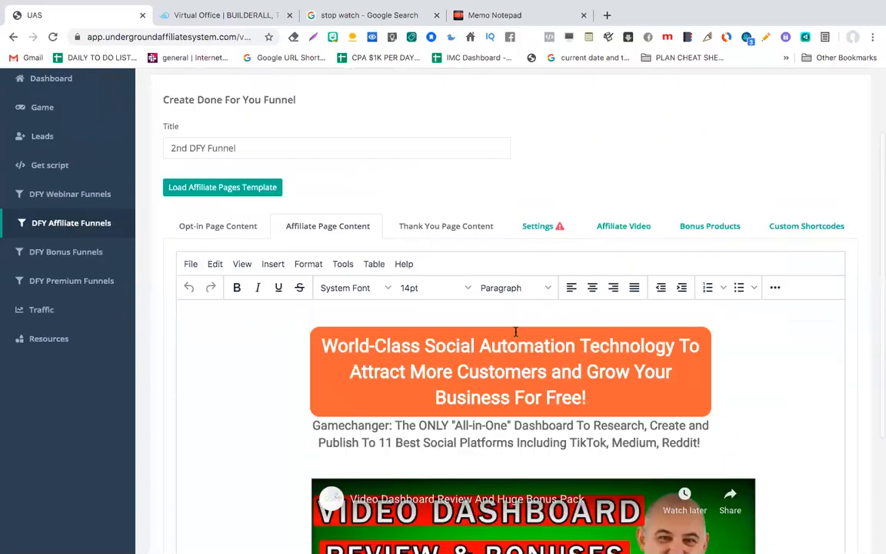
pyautogui.scroll(-4, 457, 233)
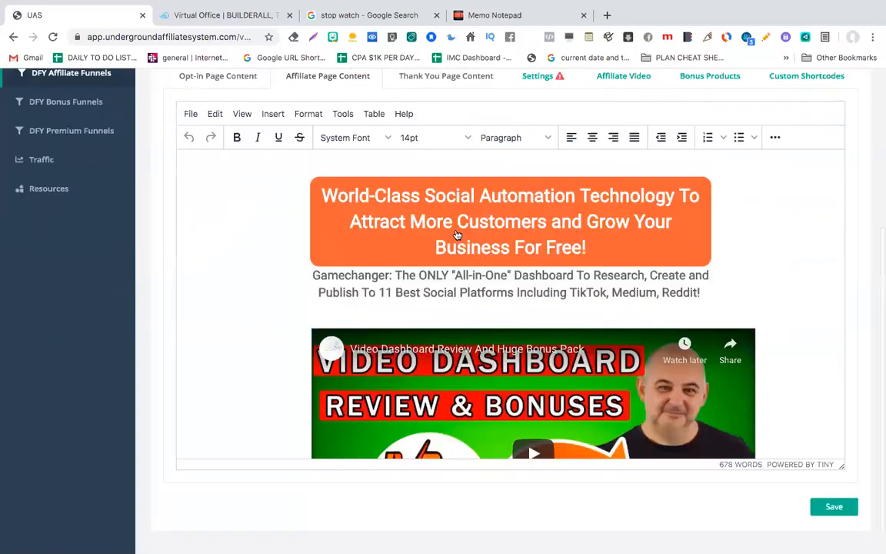
pyautogui.scroll(3, 457, 232)
pyautogui.scroll(1, 457, 229)
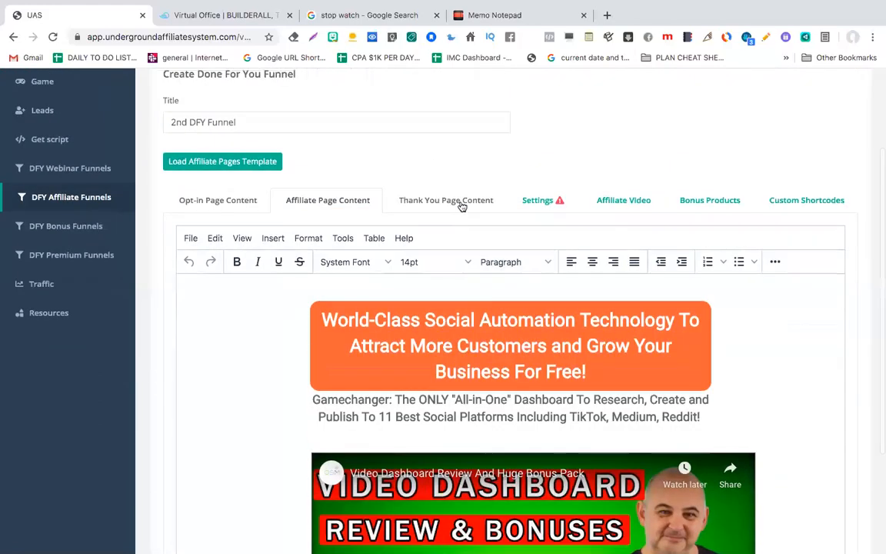
pyautogui.click(460, 202)
pyautogui.click(347, 202)
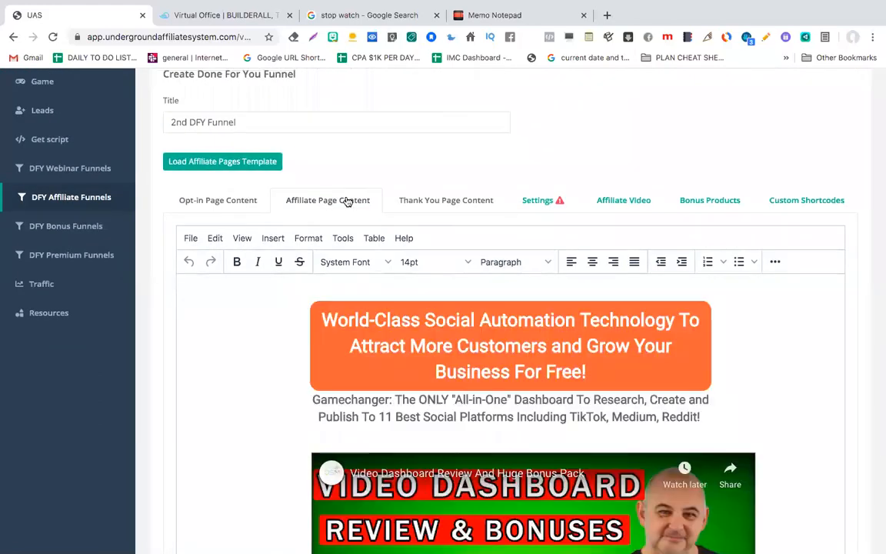
pyautogui.click(435, 204)
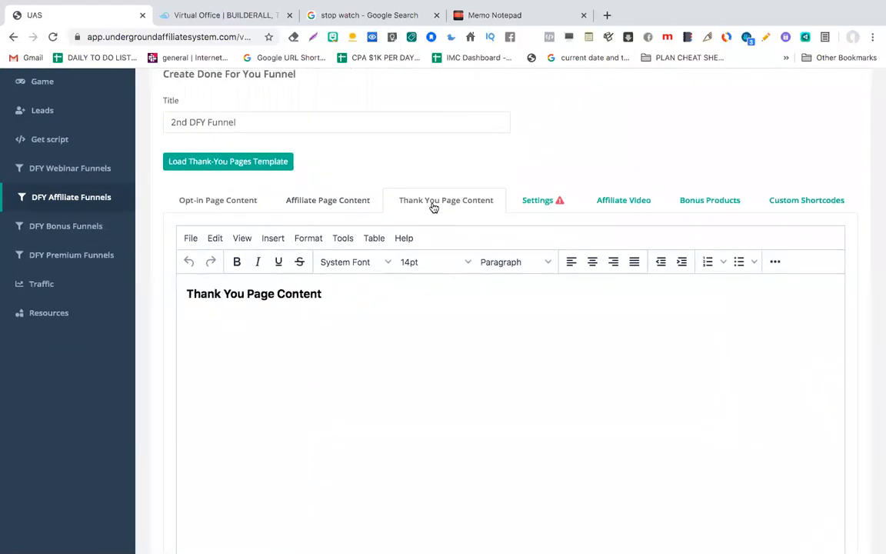
pyautogui.click(233, 163)
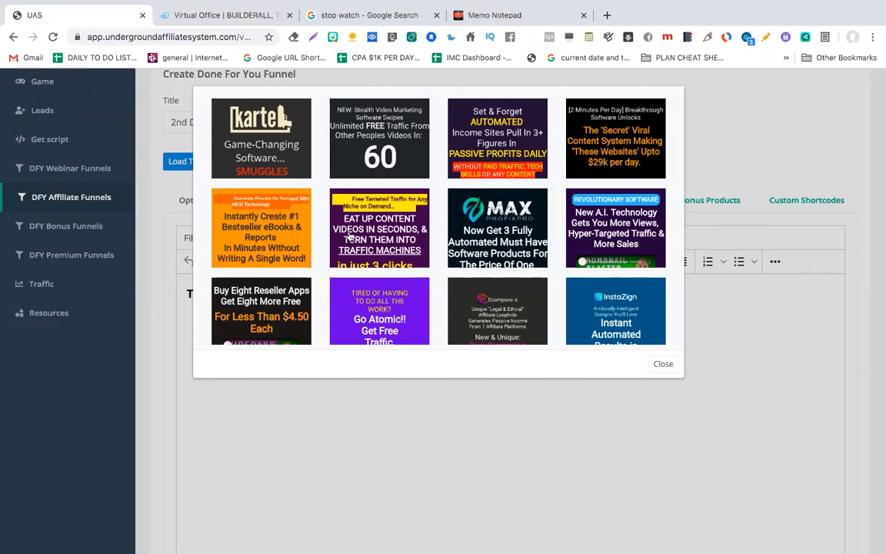
pyautogui.scroll(-5, 354, 258)
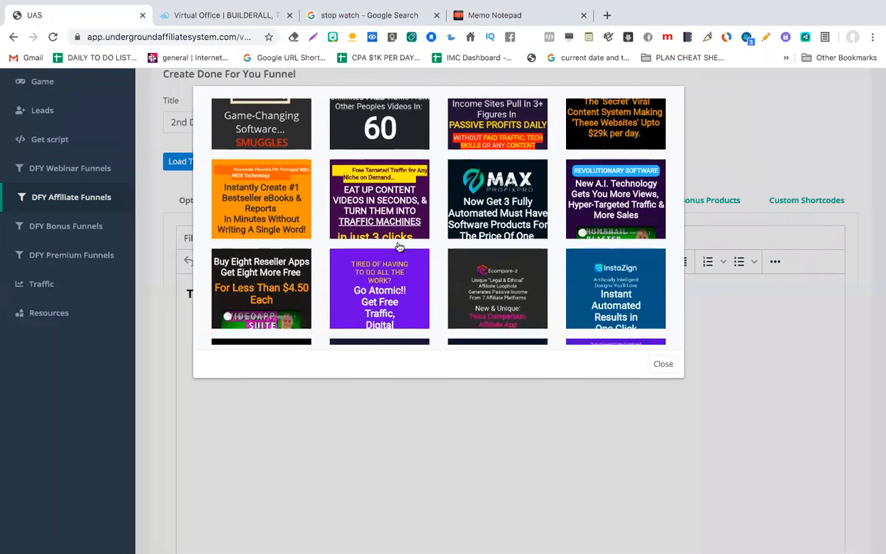
pyautogui.scroll(-6, 400, 247)
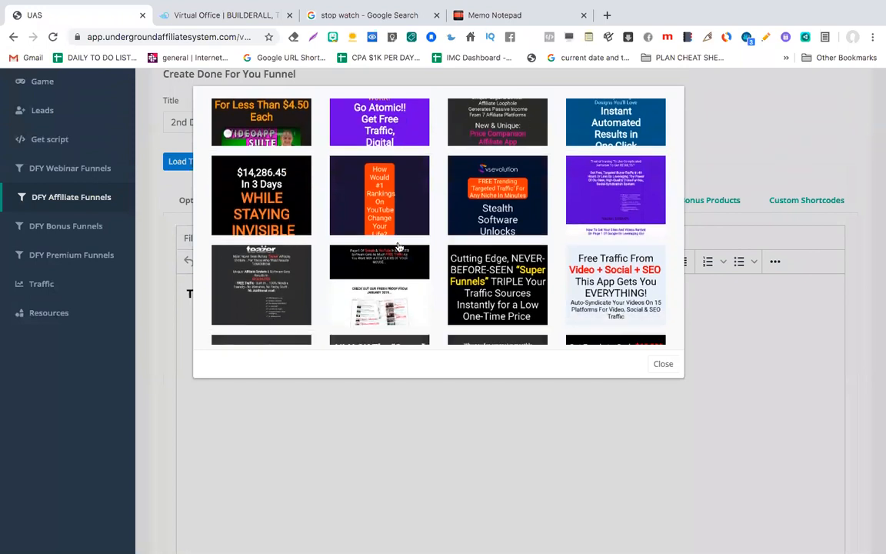
pyautogui.scroll(-4, 399, 247)
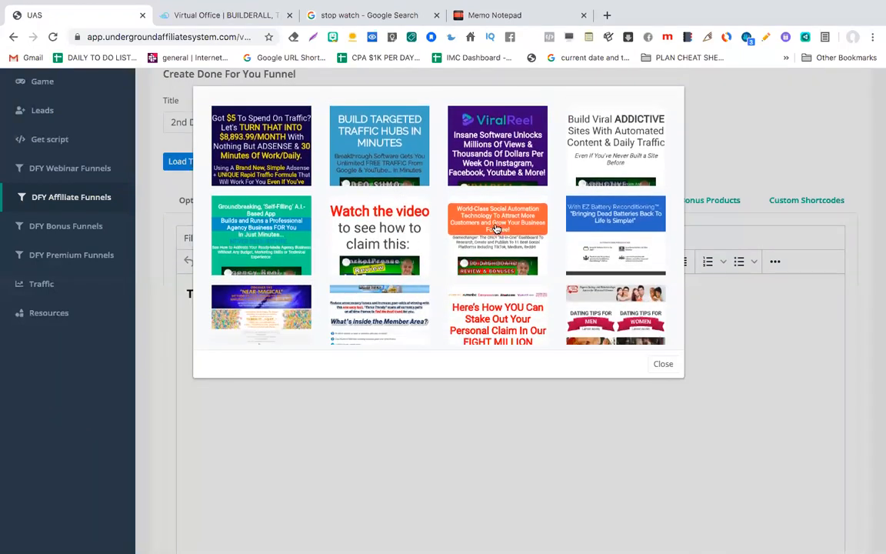
pyautogui.scroll(-1, 497, 229)
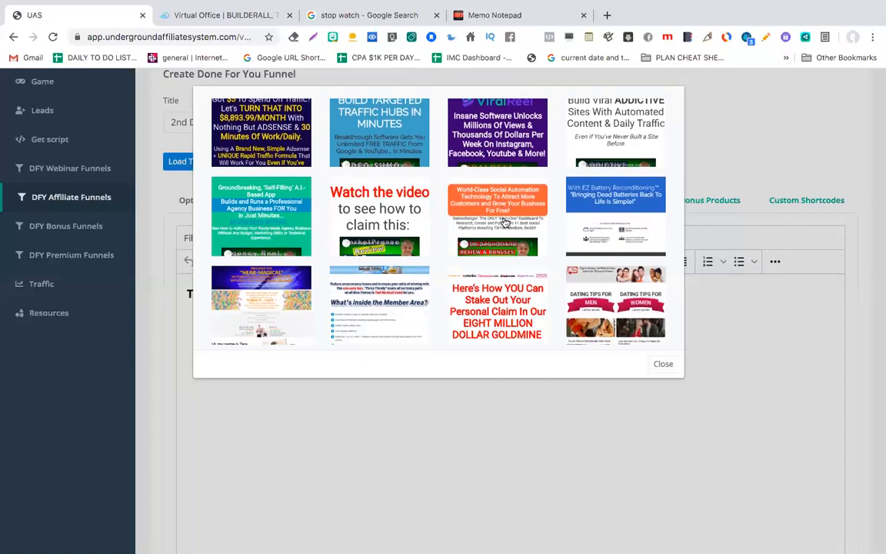
pyautogui.scroll(-5, 506, 222)
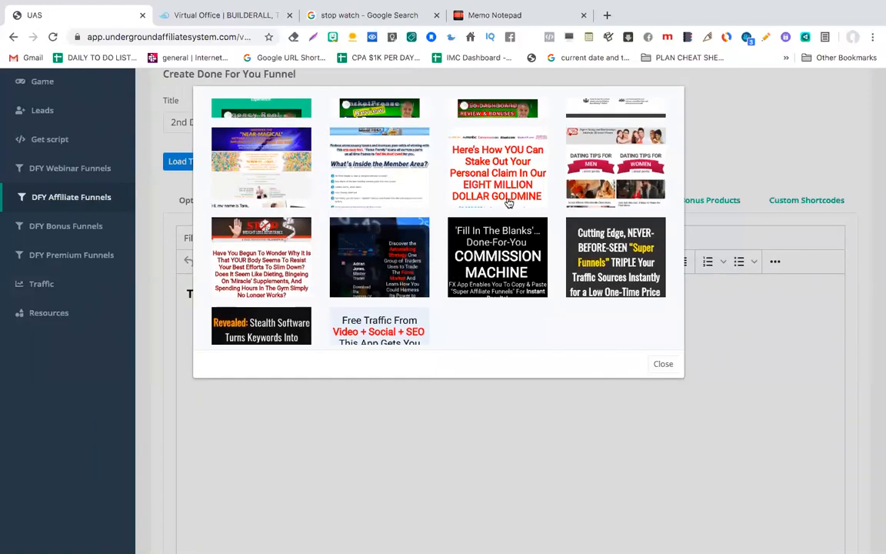
pyautogui.scroll(4, 507, 203)
pyautogui.click(509, 179)
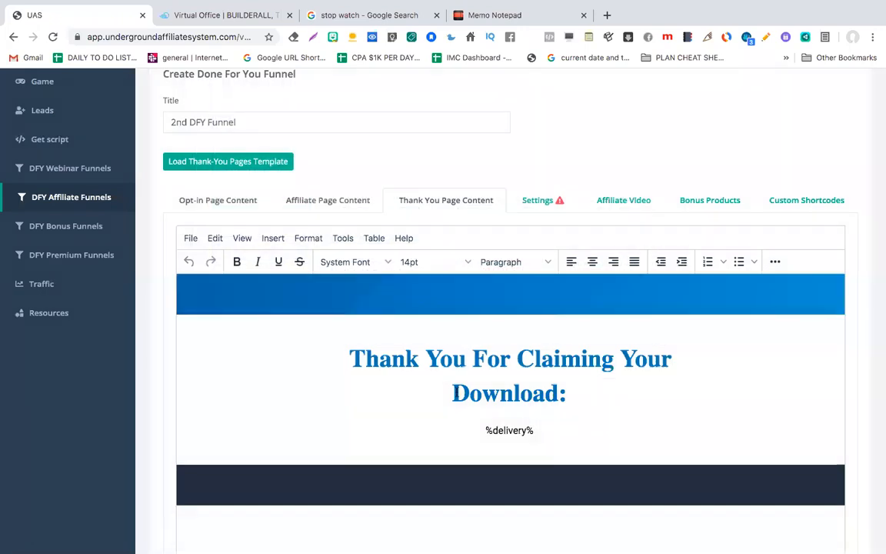
pyautogui.scroll(-5, 456, 393)
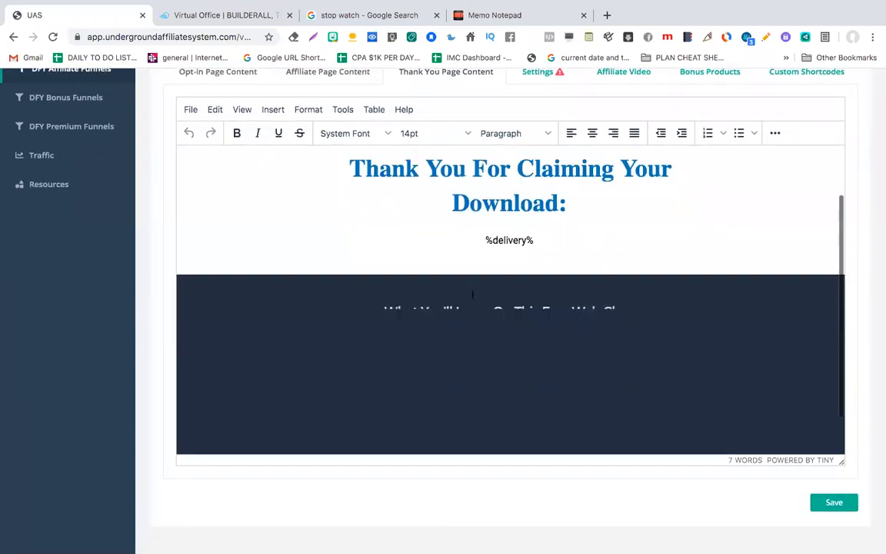
pyautogui.scroll(-2, 472, 295)
pyautogui.scroll(2, 472, 295)
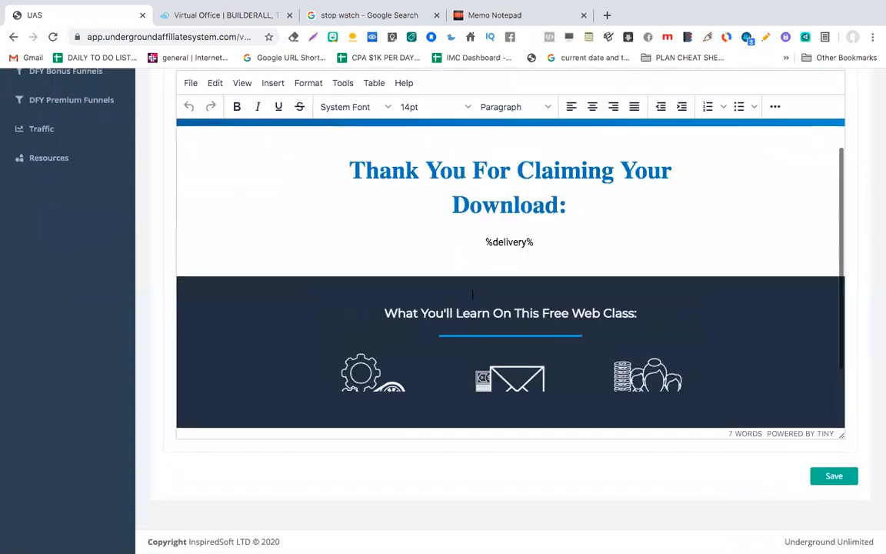
pyautogui.scroll(-1, 472, 293)
pyautogui.scroll(5, 472, 293)
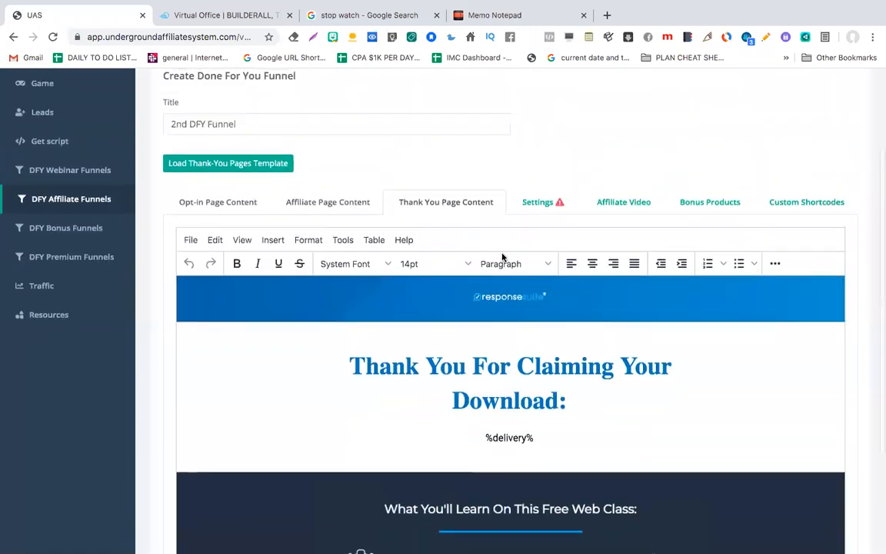
# Step: Open the funnel's Settings and click into the empty Affiliate Link URL field
pyautogui.click(547, 203)
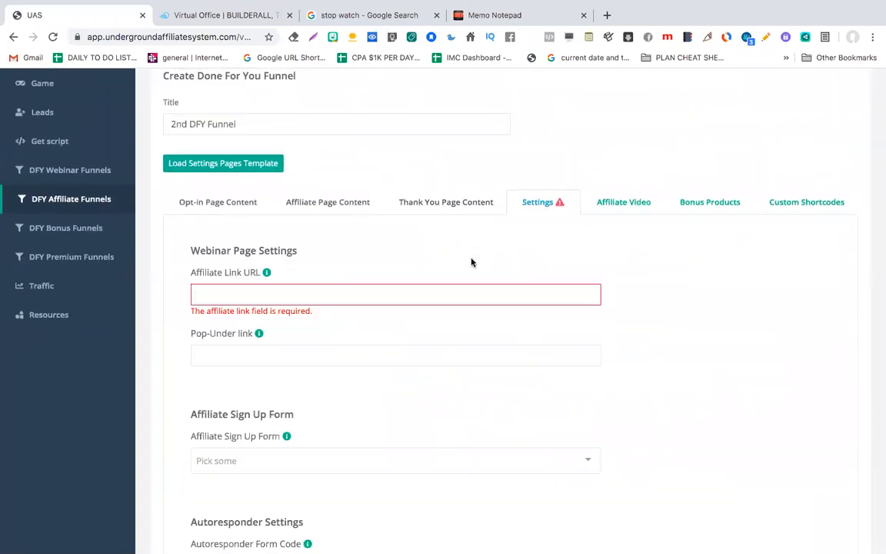
pyautogui.click(292, 296)
pyautogui.scroll(-1, 291, 336)
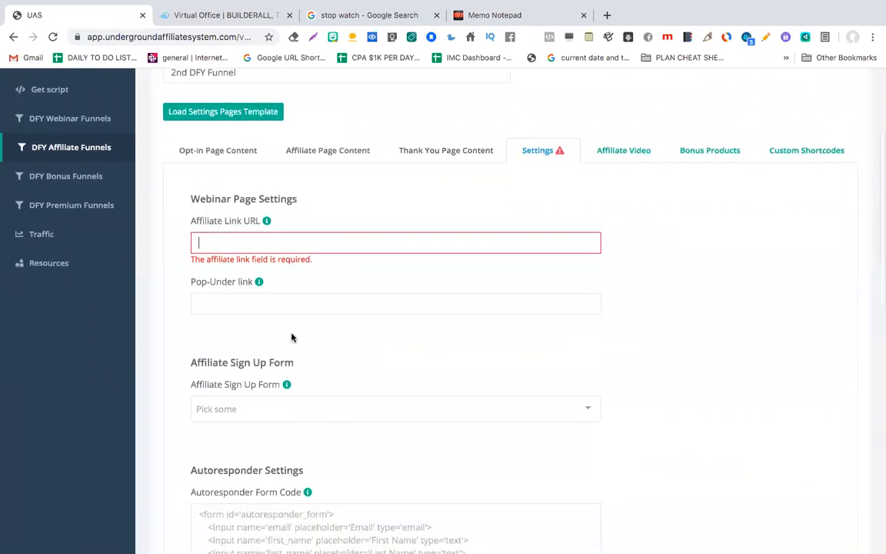
pyautogui.scroll(-1, 271, 416)
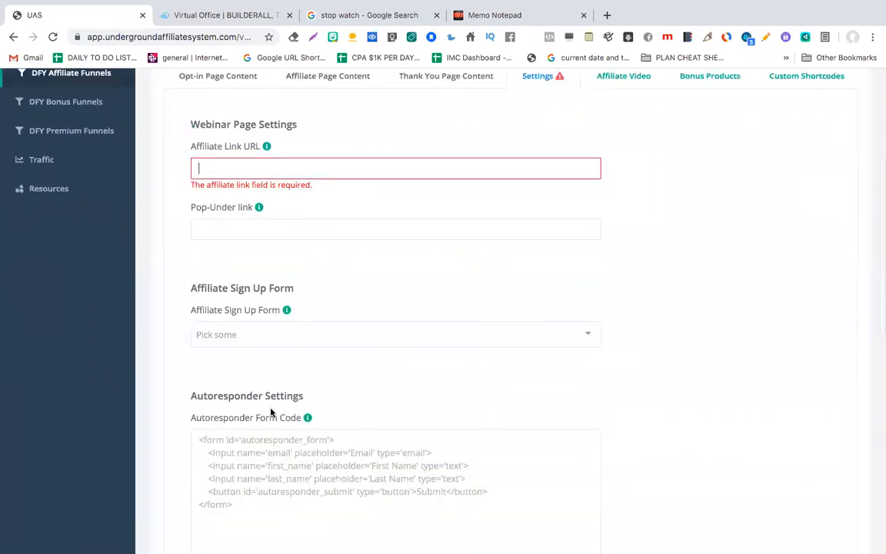
# Step: Choose VideoDashboard in the Affiliate Sign Up Form dropdown
pyautogui.click(274, 336)
pyautogui.scroll(-8, 268, 412)
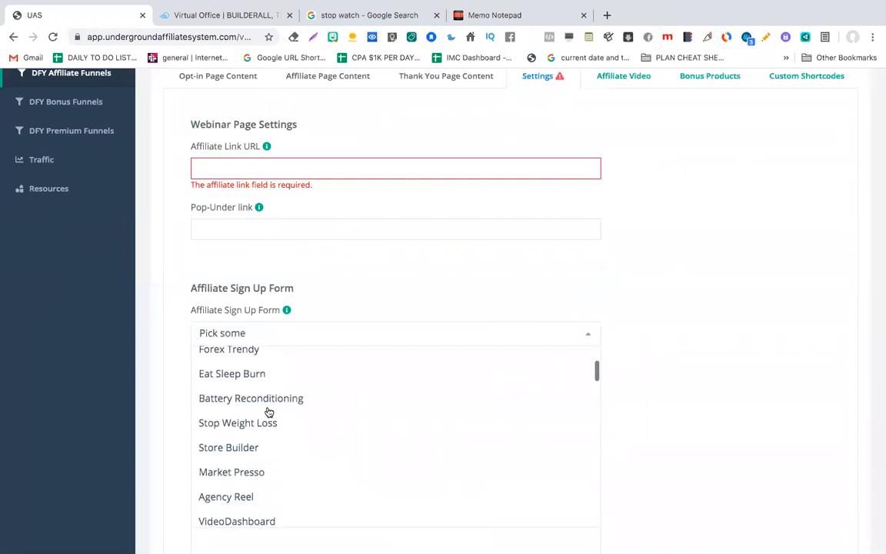
pyautogui.scroll(-5, 268, 413)
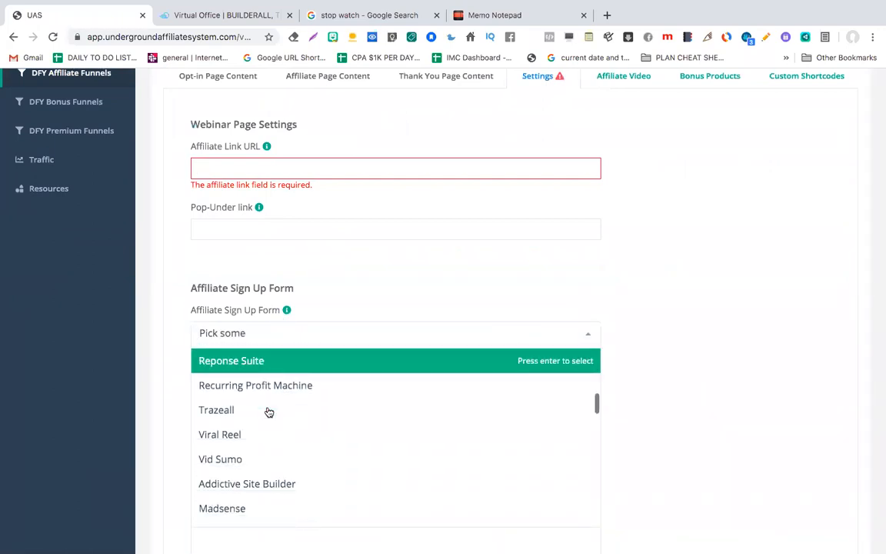
pyautogui.scroll(-7, 269, 412)
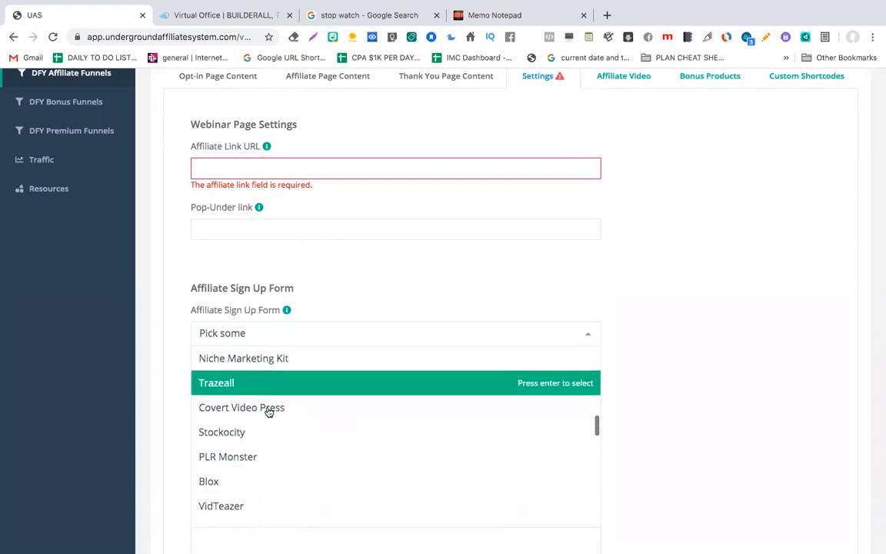
pyautogui.scroll(-4, 269, 412)
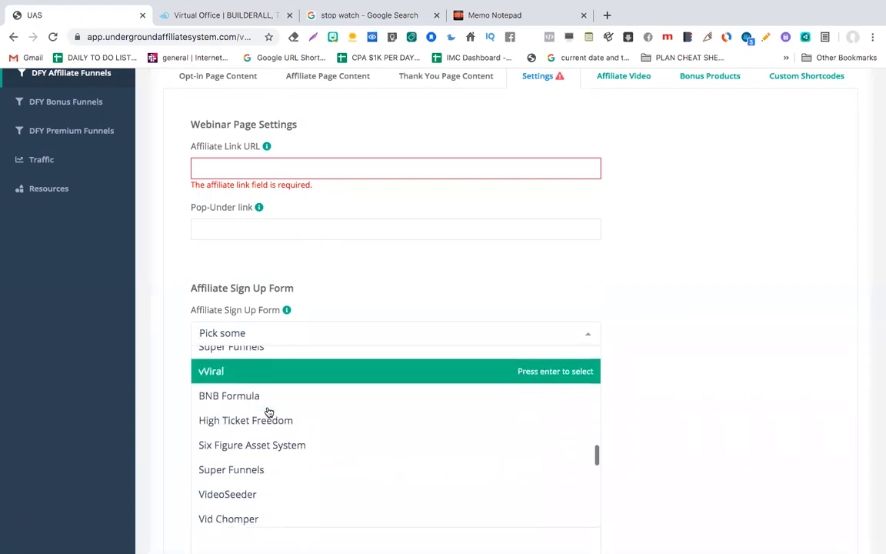
pyautogui.scroll(-6, 269, 412)
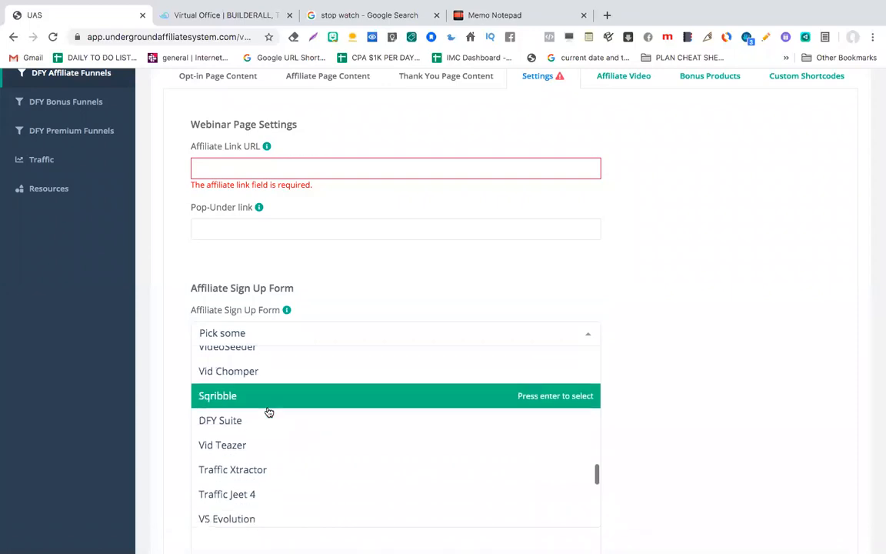
pyautogui.scroll(-4, 268, 412)
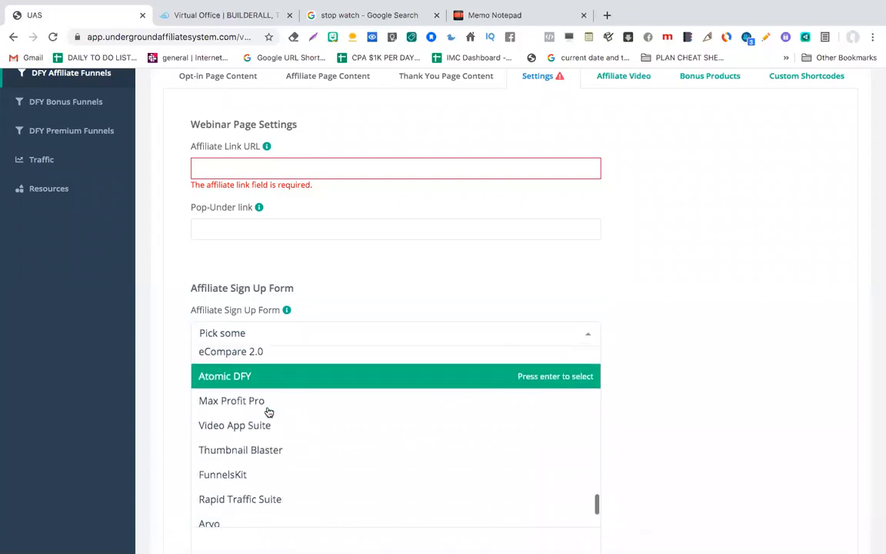
pyautogui.scroll(-3, 268, 413)
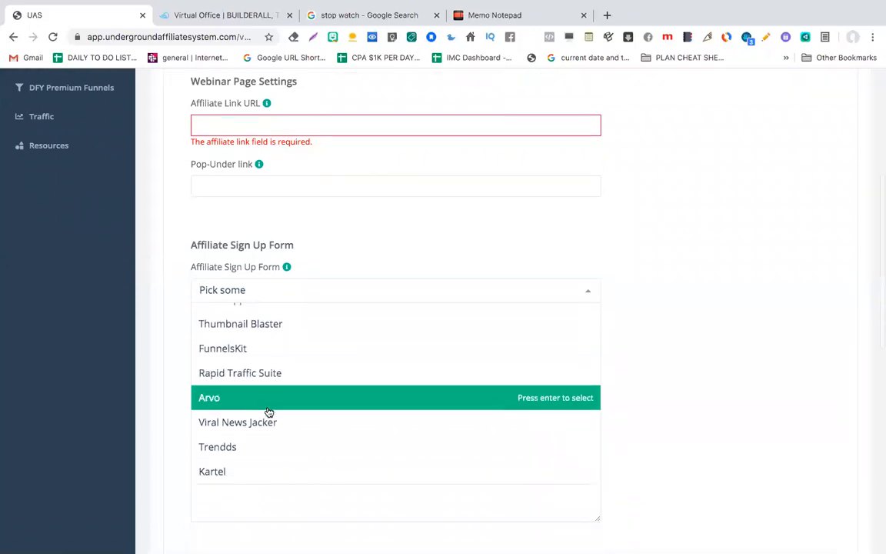
pyautogui.scroll(6, 273, 342)
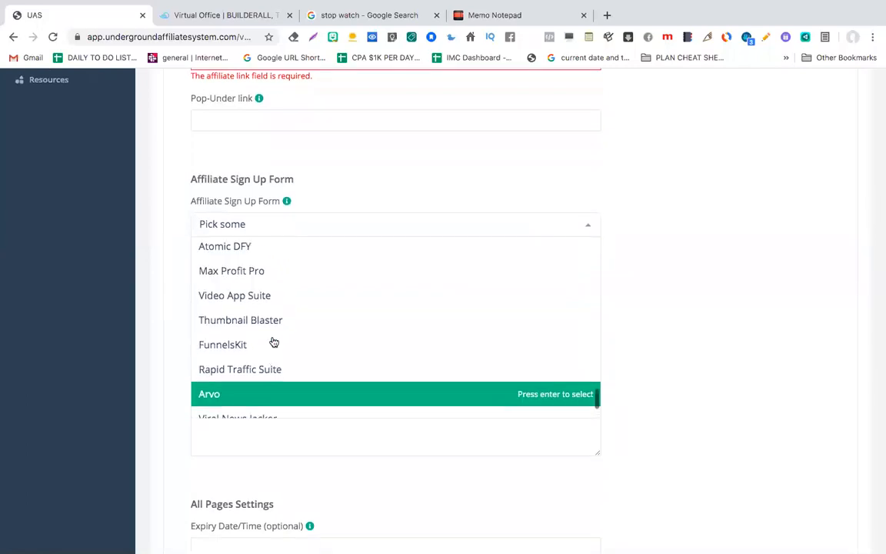
pyautogui.scroll(5, 273, 341)
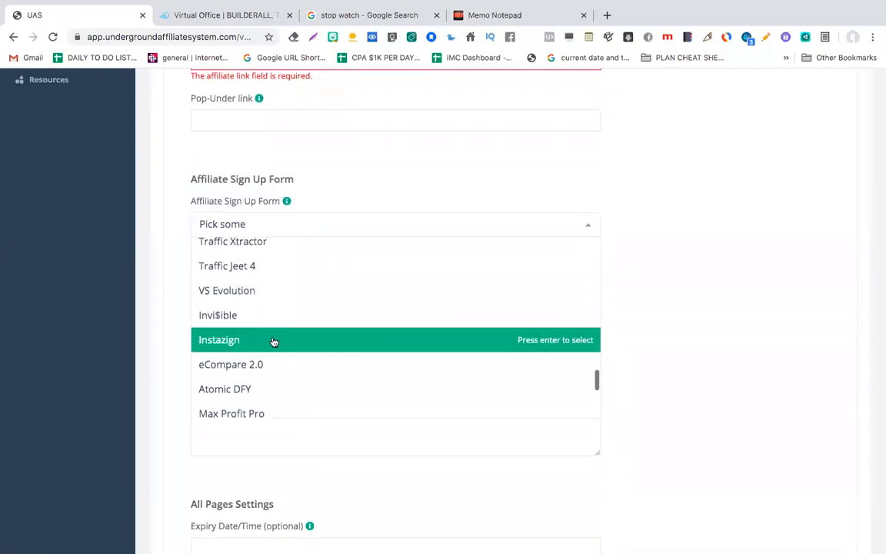
pyautogui.scroll(5, 274, 341)
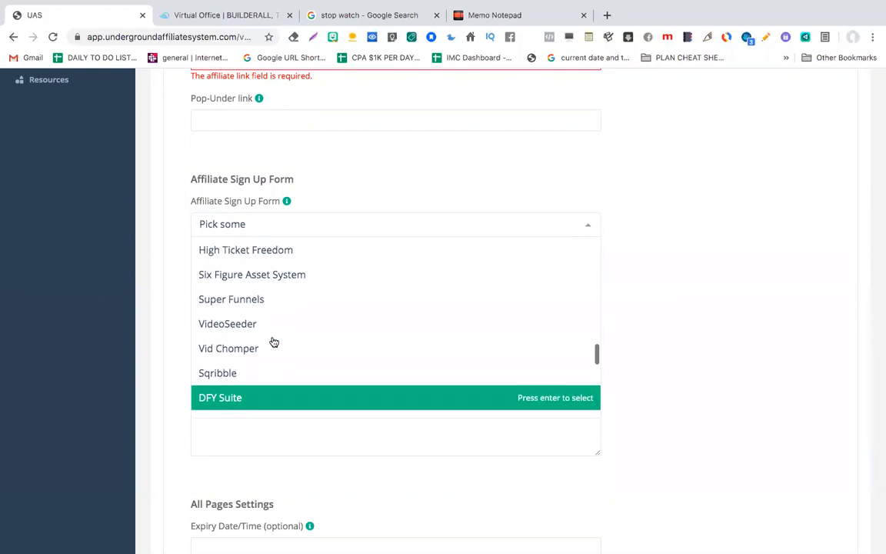
pyautogui.scroll(10, 275, 339)
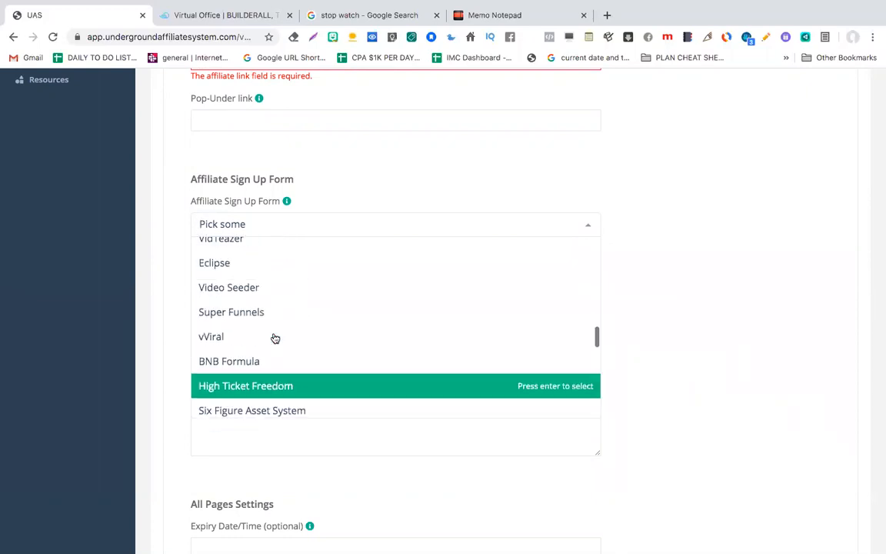
pyautogui.scroll(10, 274, 339)
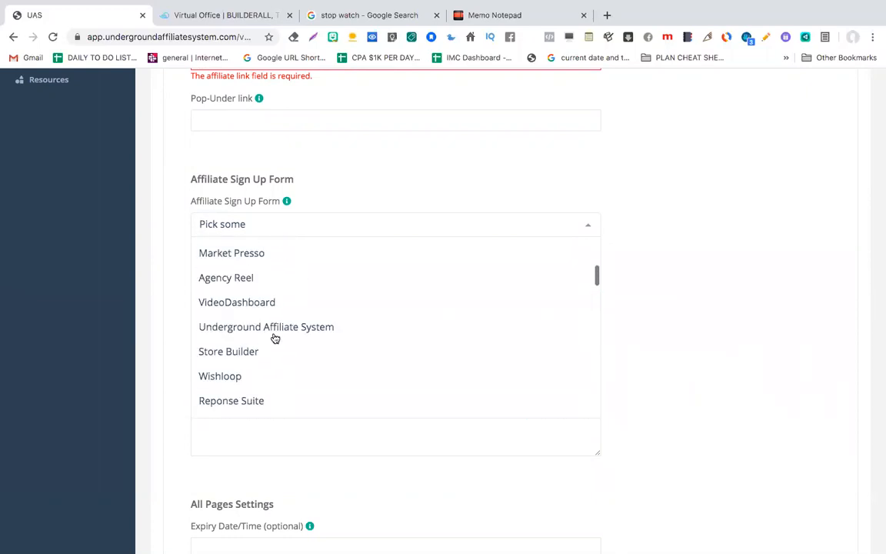
pyautogui.scroll(-5, 275, 338)
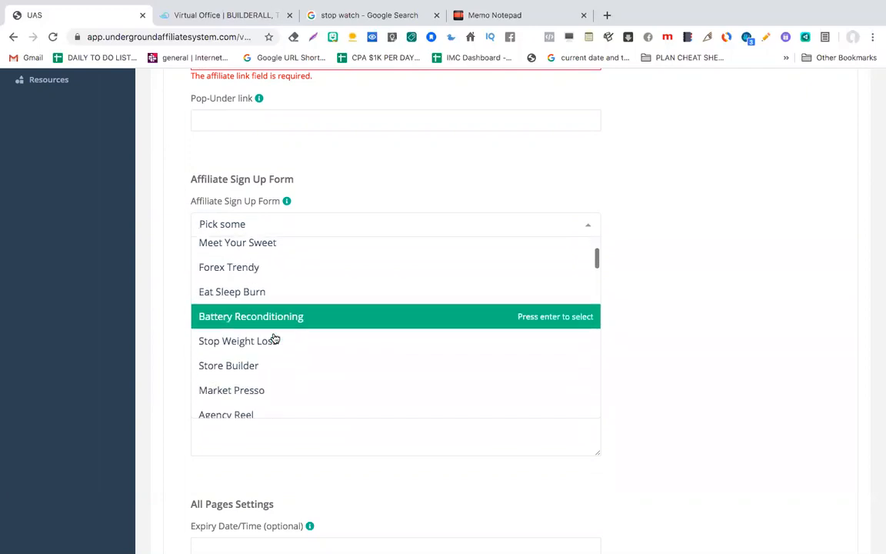
pyautogui.scroll(-1, 275, 338)
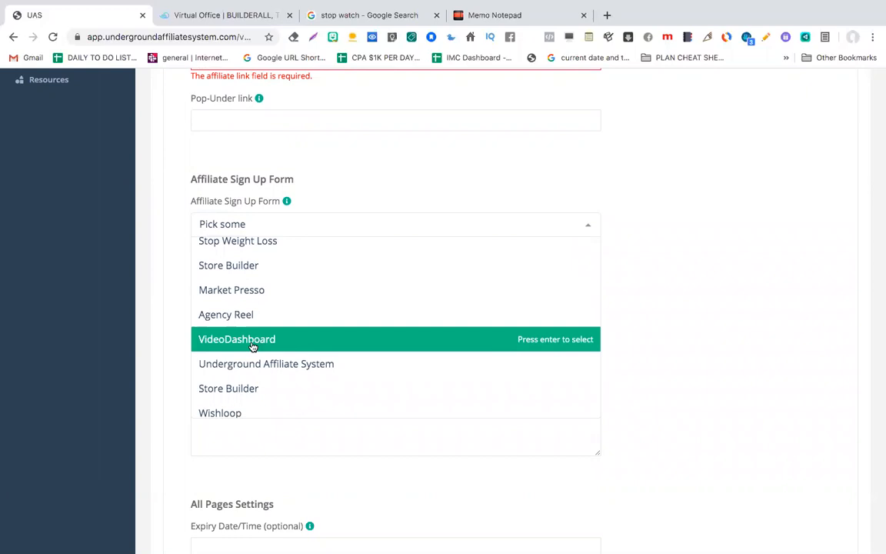
pyautogui.click(251, 347)
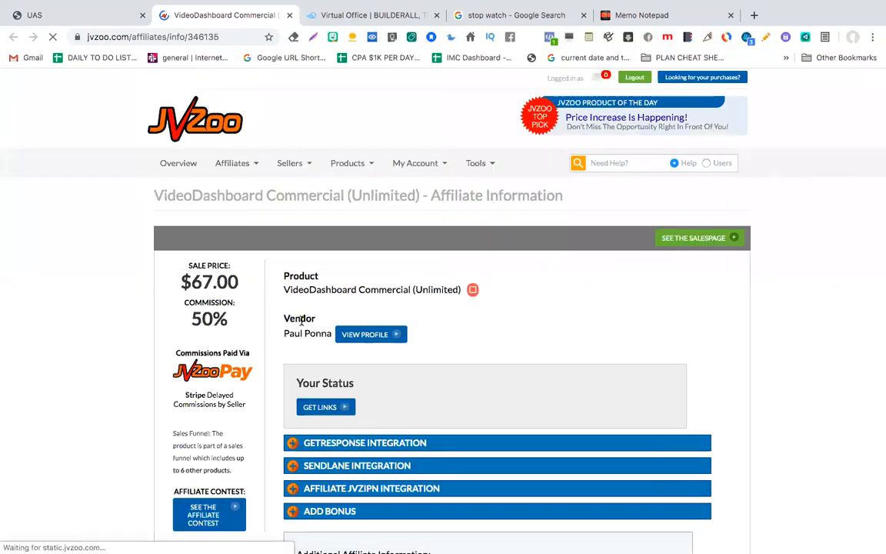
# Step: Copy the VideoDashboard Commercial (Unlimited) affiliate link from JVZoo, then return to UAS
pyautogui.click(346, 408)
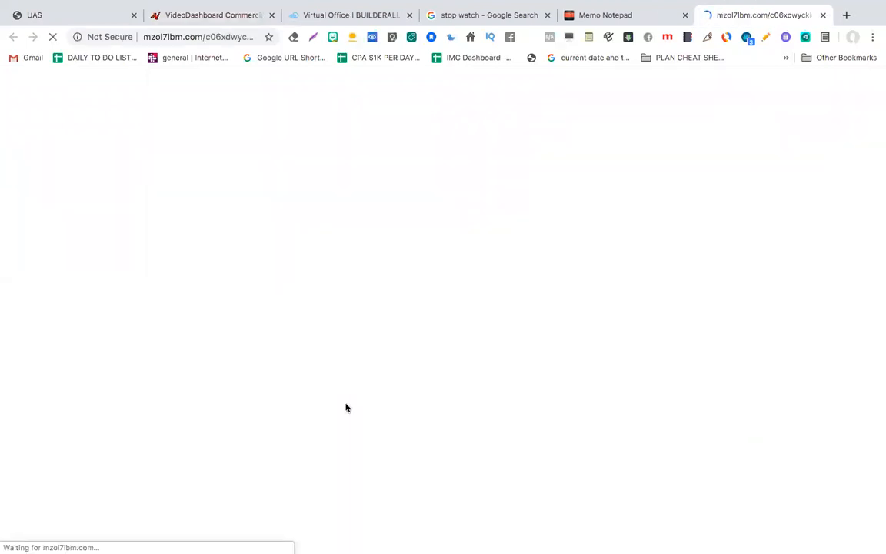
pyautogui.press('super+w')
pyautogui.click(209, 15)
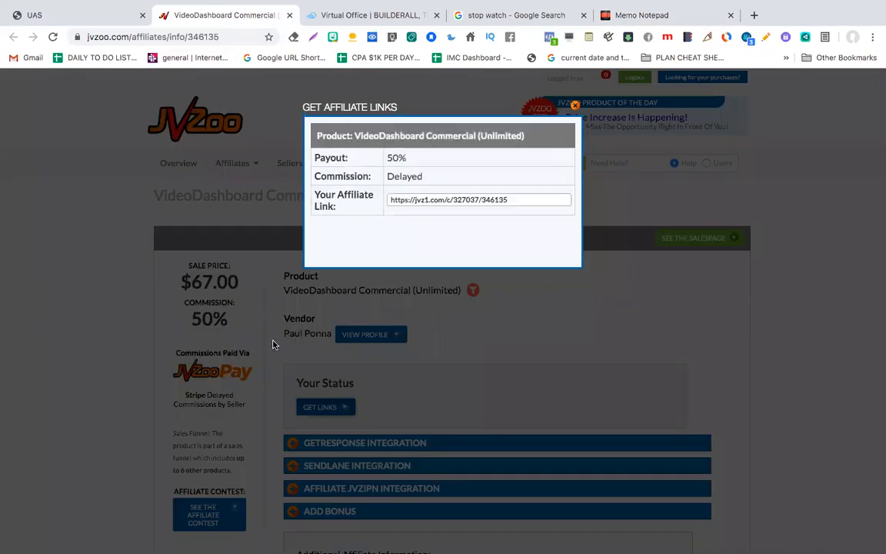
pyautogui.click(463, 199)
pyautogui.hotkey('ctrl', 'c')
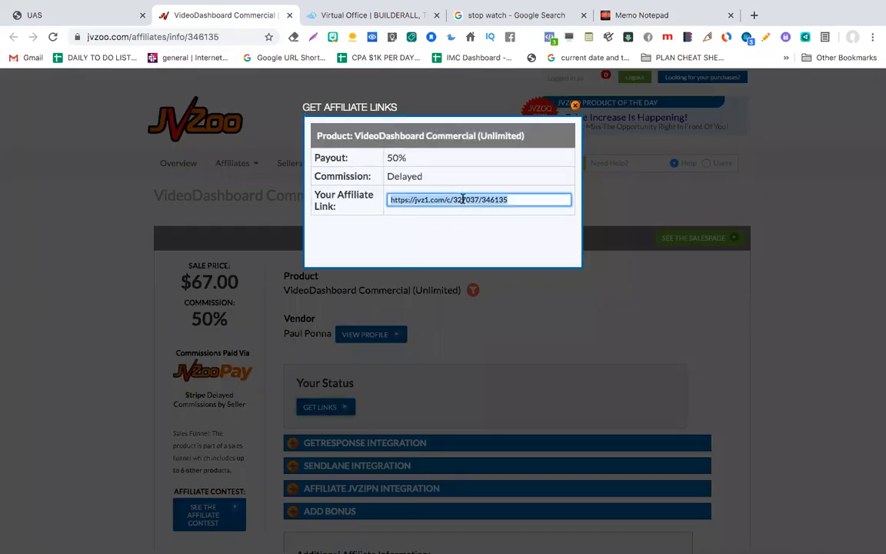
pyautogui.click(63, 15)
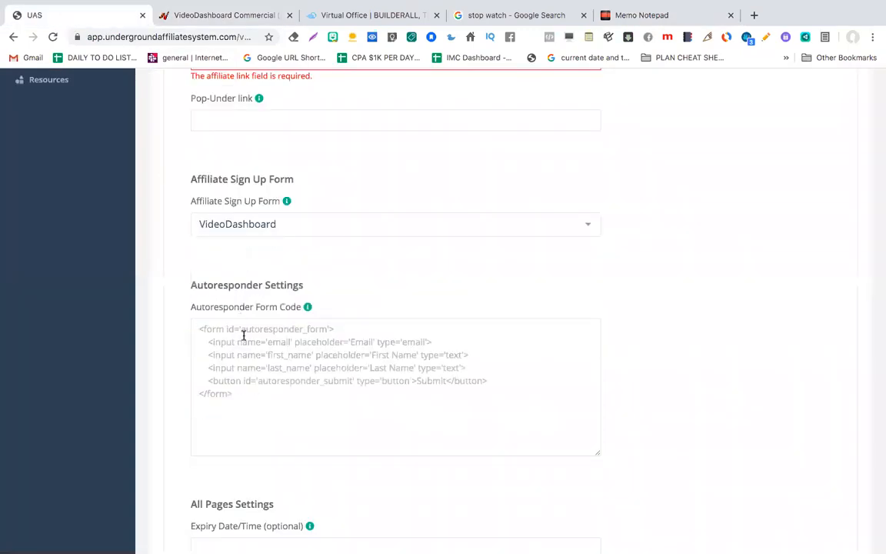
# Step: Paste the JVZoo link into Affiliate Link URL and review settings down to Pixel Manager
pyautogui.scroll(2, 254, 247)
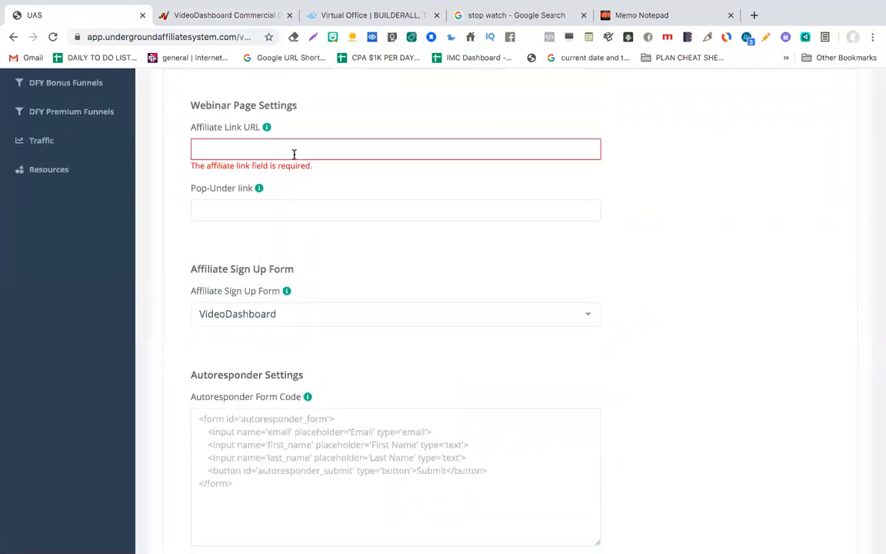
pyautogui.hotkey('ctrl', 'v')
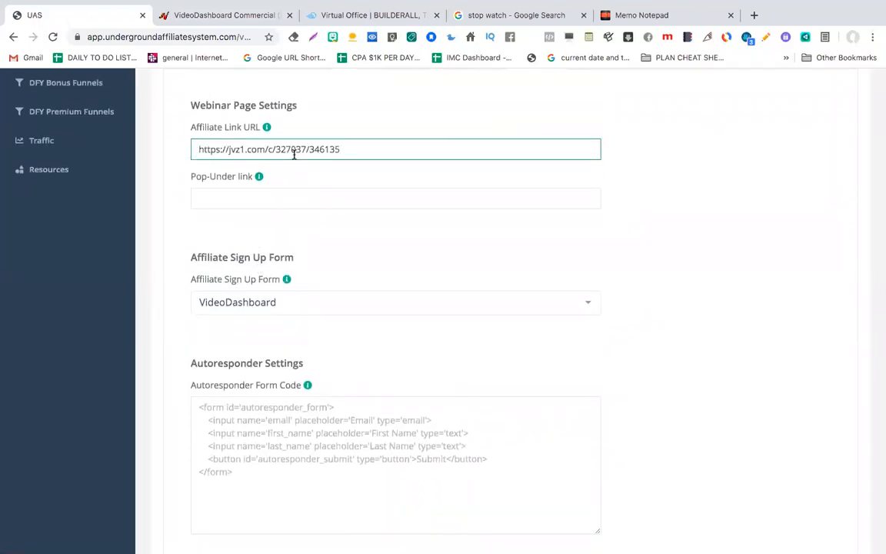
pyautogui.scroll(3, 293, 193)
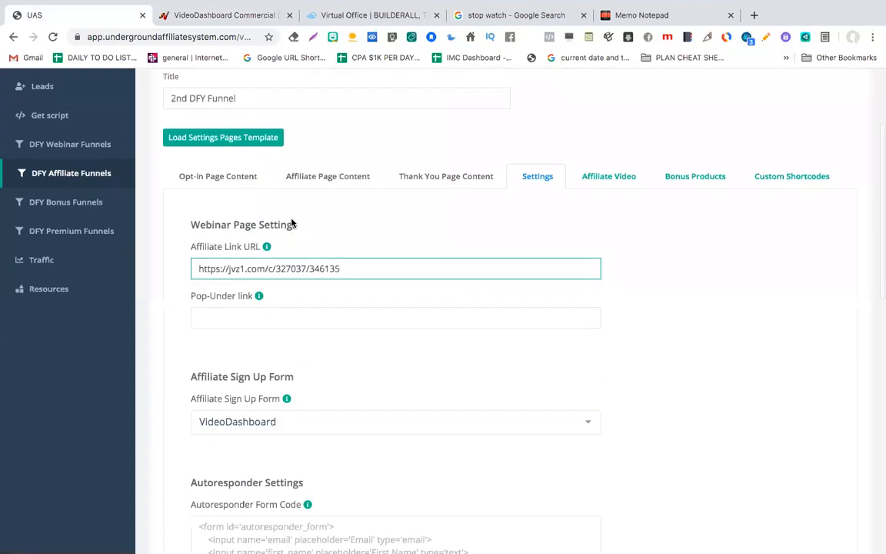
pyautogui.scroll(-2, 307, 277)
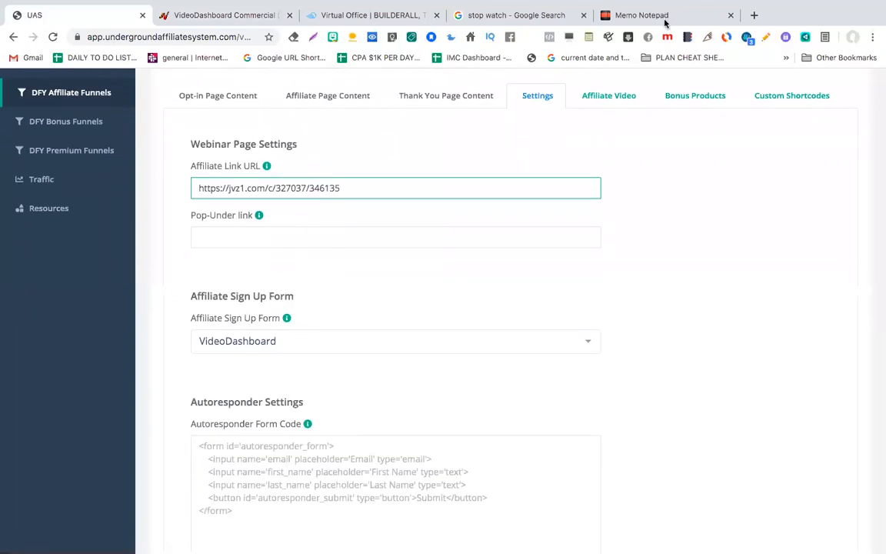
pyautogui.scroll(-5, 430, 246)
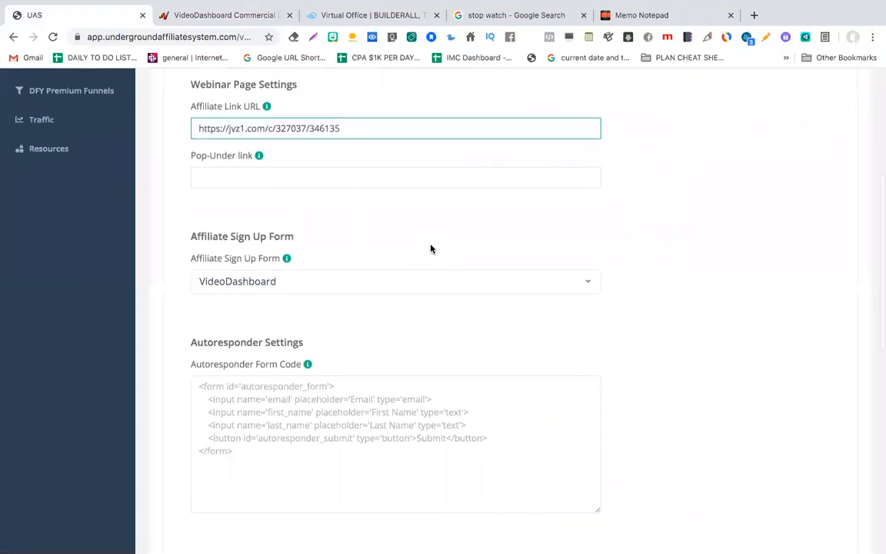
pyautogui.scroll(-3, 431, 246)
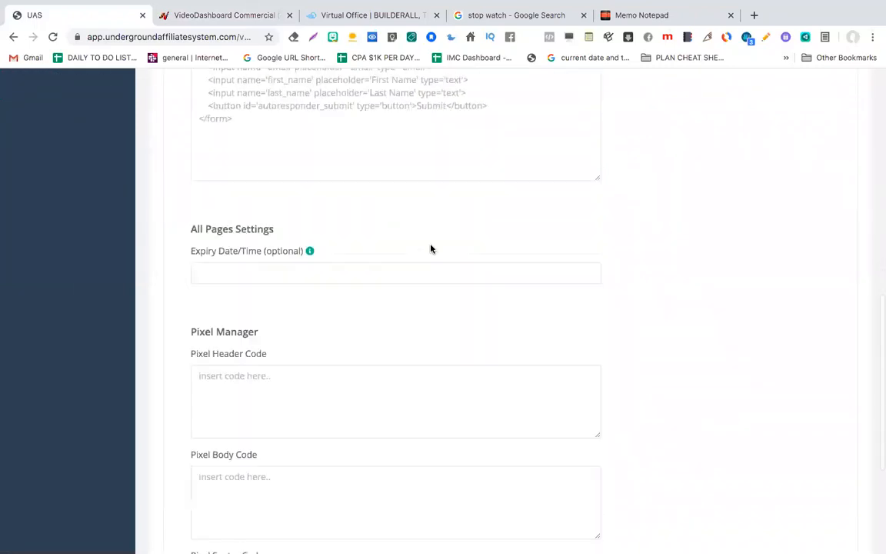
pyautogui.scroll(-2, 431, 247)
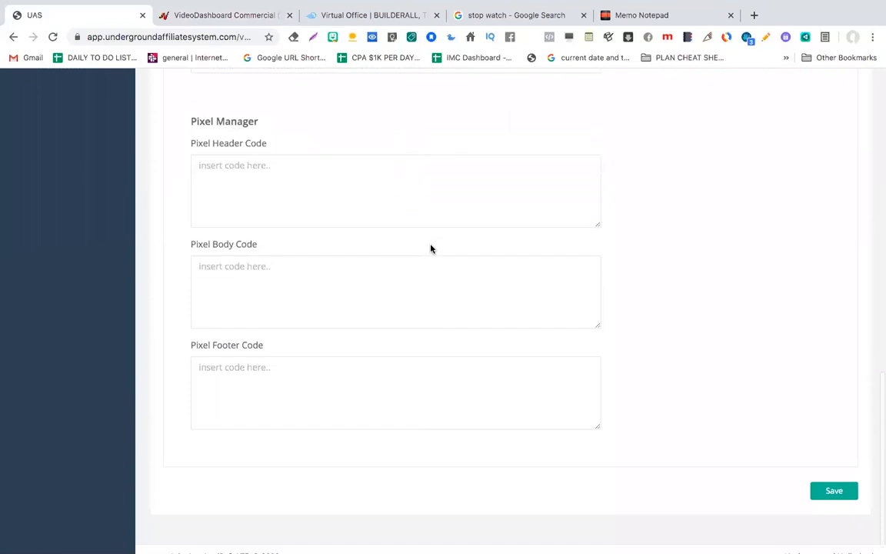
pyautogui.scroll(6, 430, 246)
pyautogui.scroll(3, 431, 245)
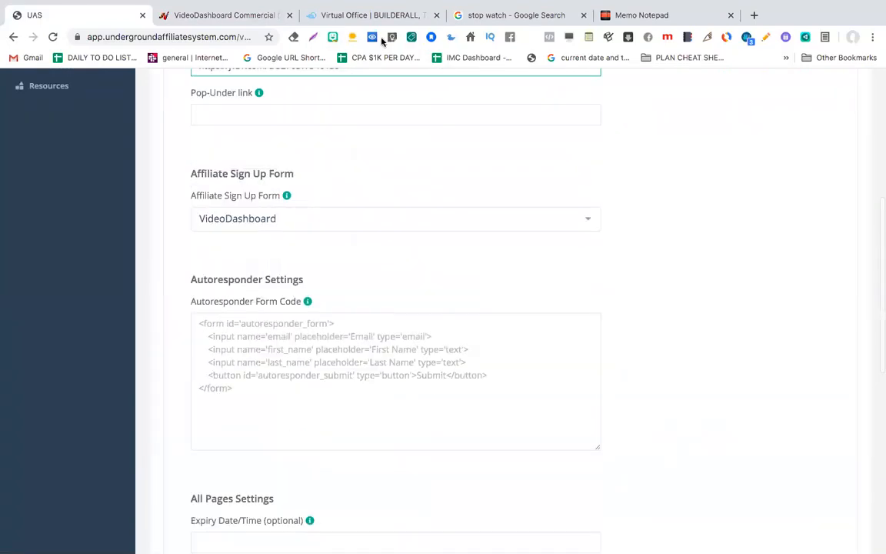
# Step: Launch MailingBoss from the Builderall Apps menu's Email Marketing section in its own tab
pyautogui.click(363, 15)
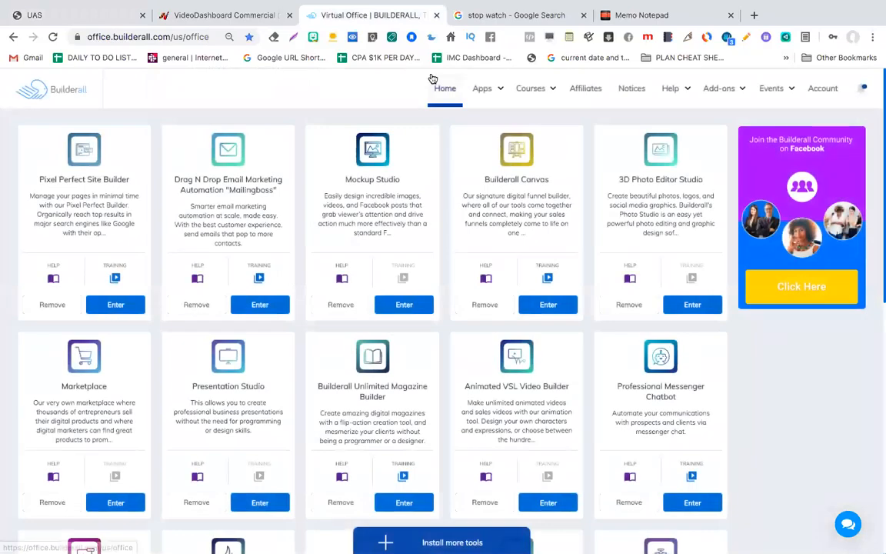
pyautogui.click(498, 87)
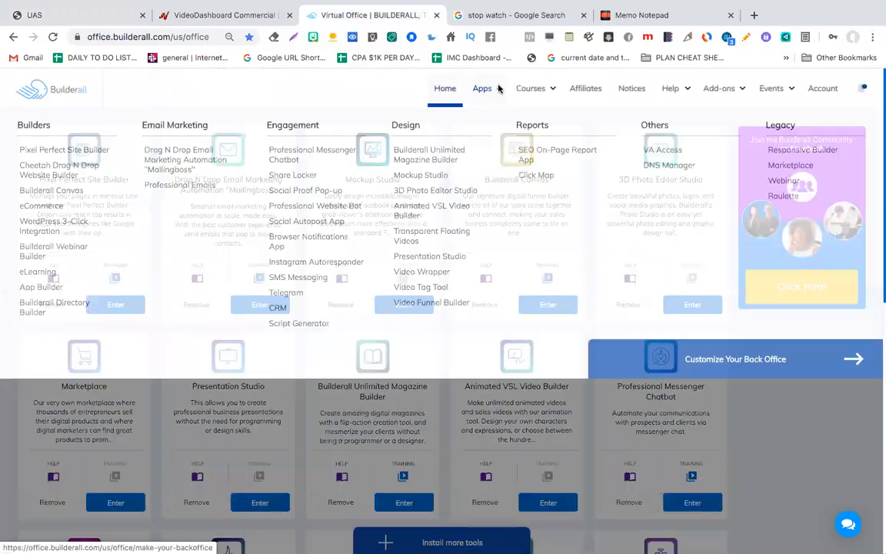
pyautogui.click(170, 164)
pyautogui.click(469, 16)
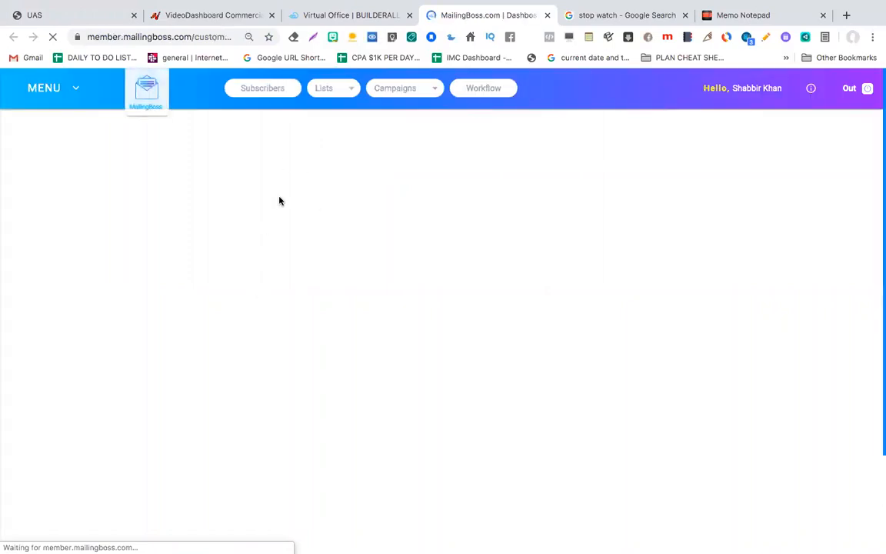
# Step: Go to Lists > Lists and start a new list with + Create New List
pyautogui.click(336, 91)
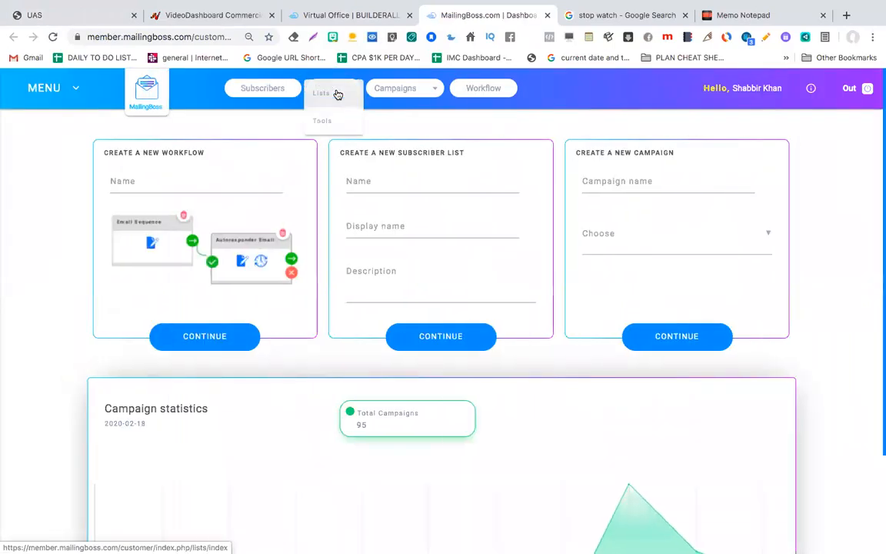
pyautogui.click(322, 95)
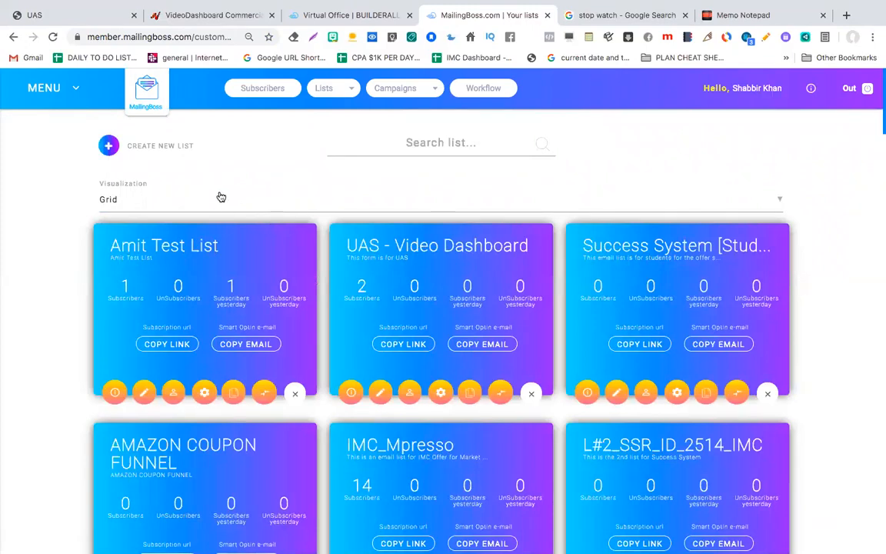
pyautogui.click(109, 146)
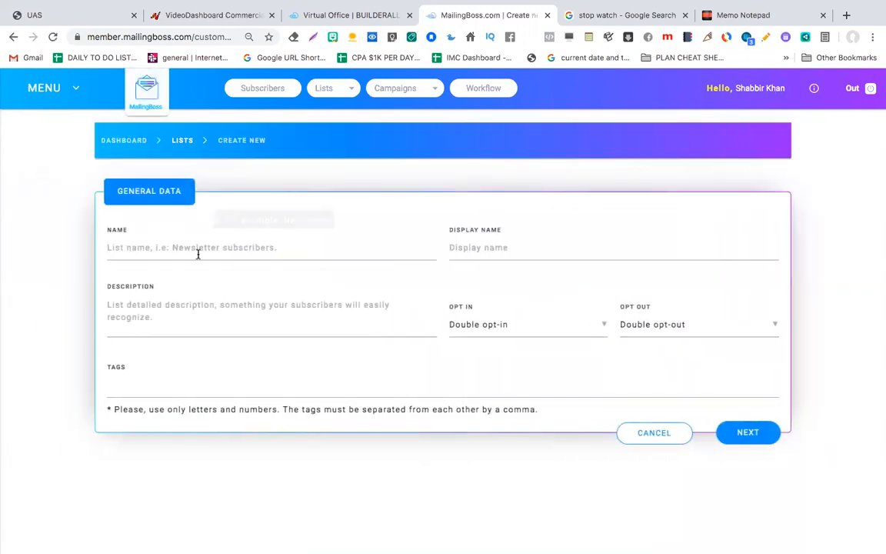
# Step: Name the list 'Test VD', display name 'VD', with a DFY Affiliate Funnels webinar description
pyautogui.click(198, 253)
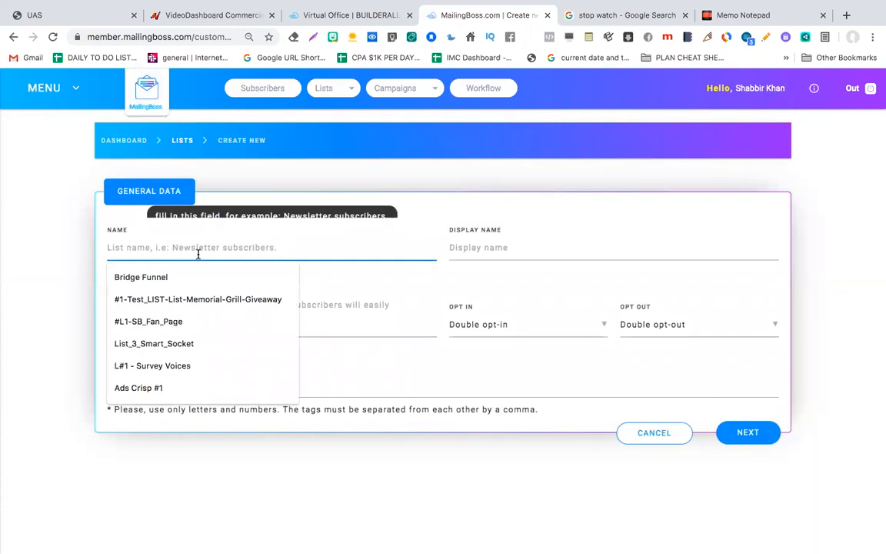
pyautogui.write('Test VD')
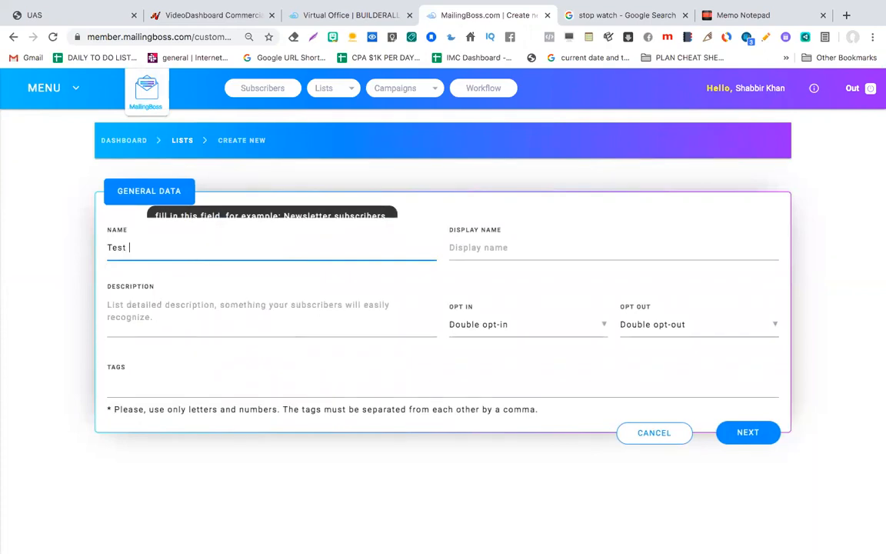
pyautogui.click(552, 247)
pyautogui.write('VD')
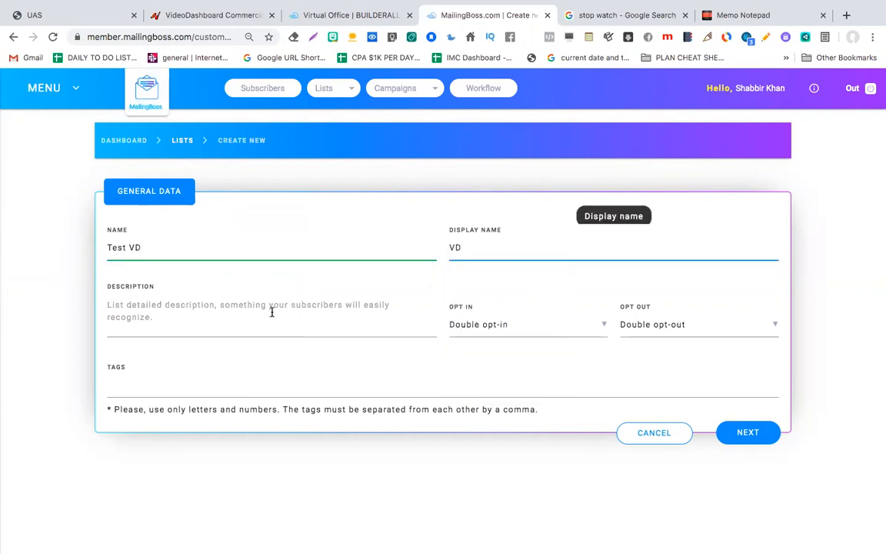
pyautogui.click(272, 312)
pyautogui.write('This is a Test List')
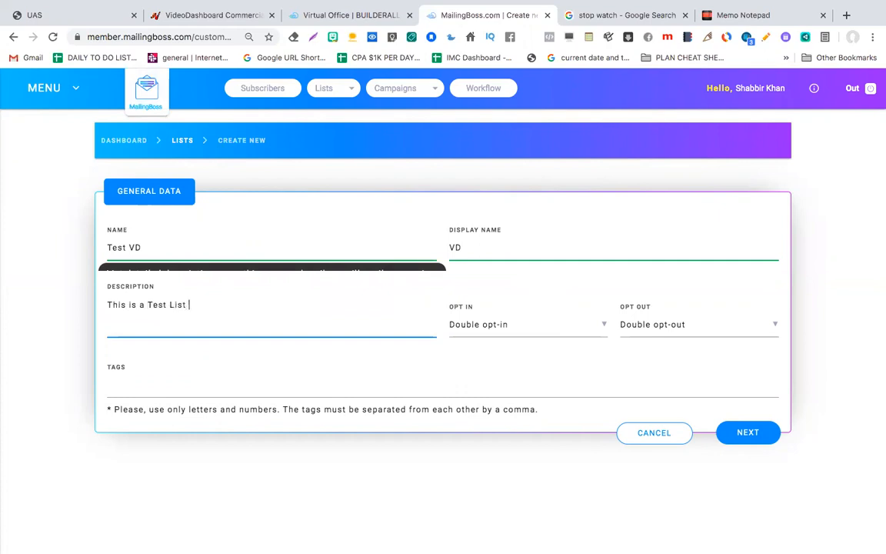
pyautogui.write(' Webinar on Creating Your DFY Affiliate Funnels in le')
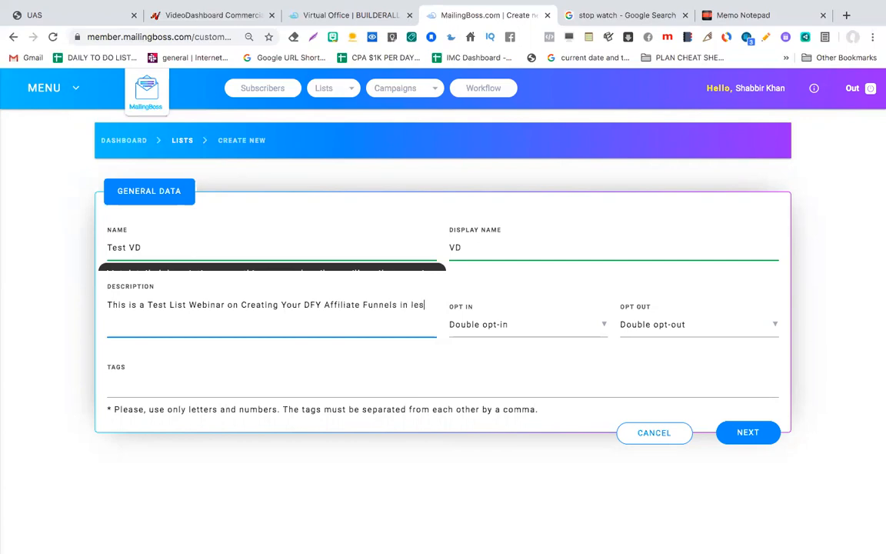
# Step: Finish the description, add a first name field, set email sort order to 1, and save
pyautogui.write('s than 30 minutes')
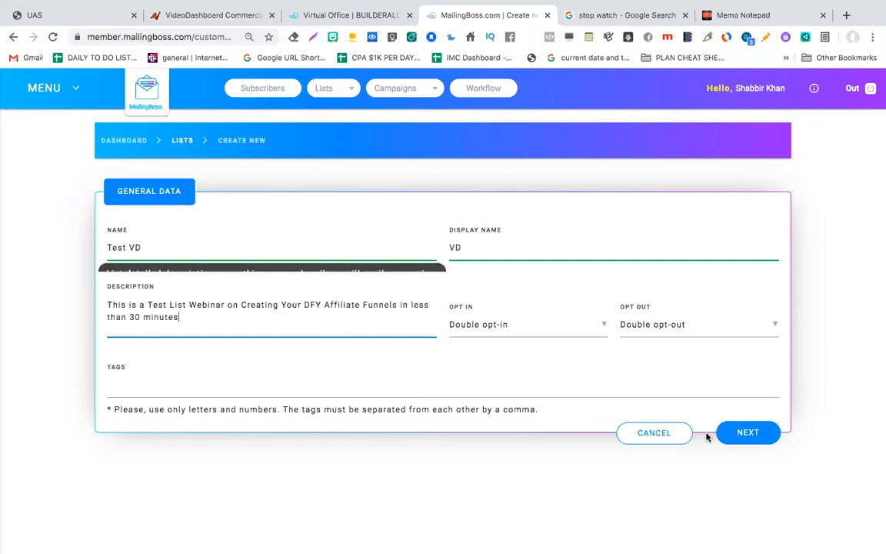
pyautogui.click(760, 438)
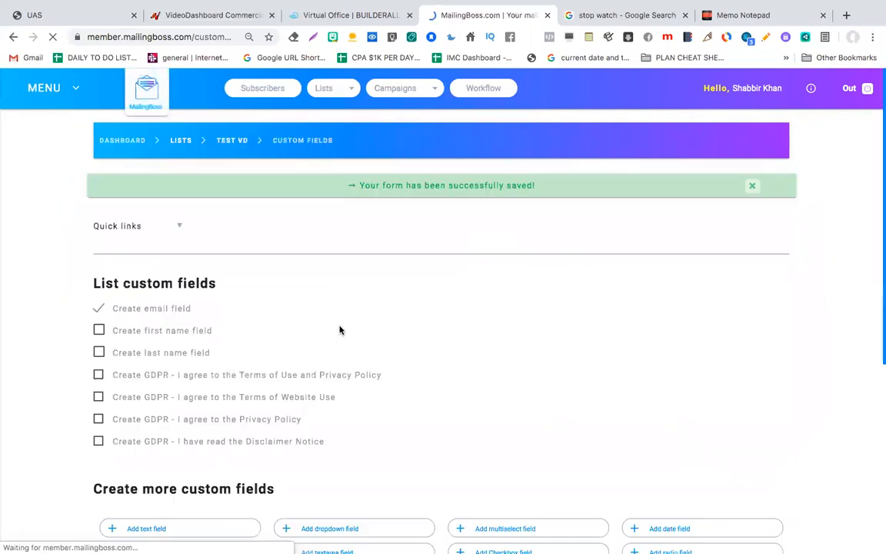
pyautogui.click(100, 330)
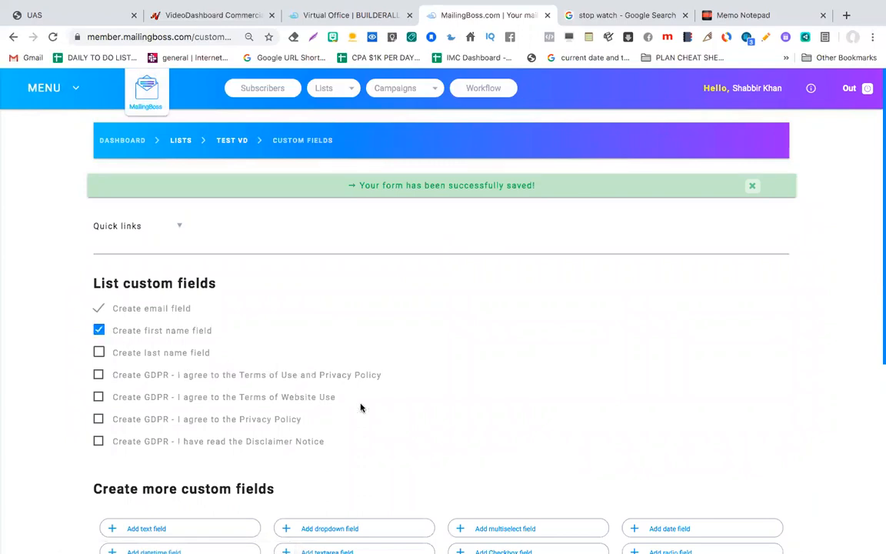
pyautogui.scroll(-8, 360, 406)
pyautogui.scroll(2, 360, 405)
pyautogui.scroll(3, 360, 405)
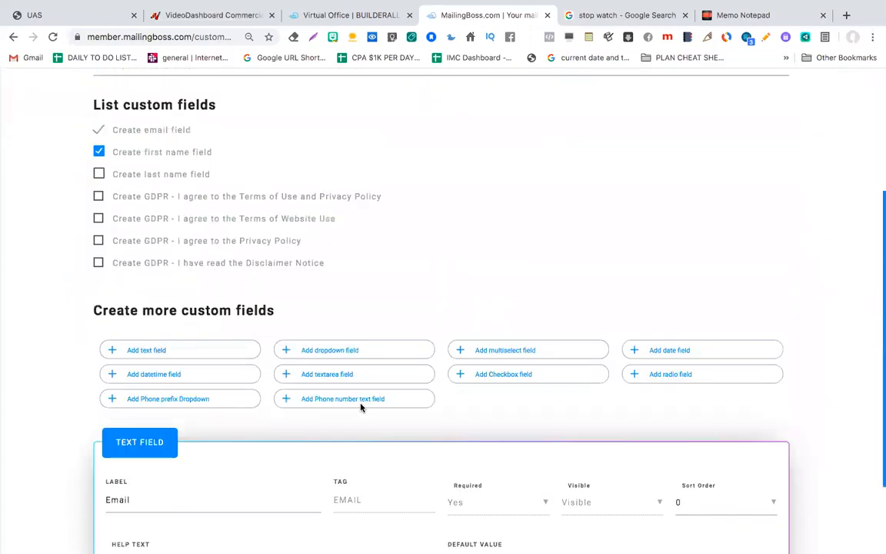
pyautogui.scroll(-4, 360, 406)
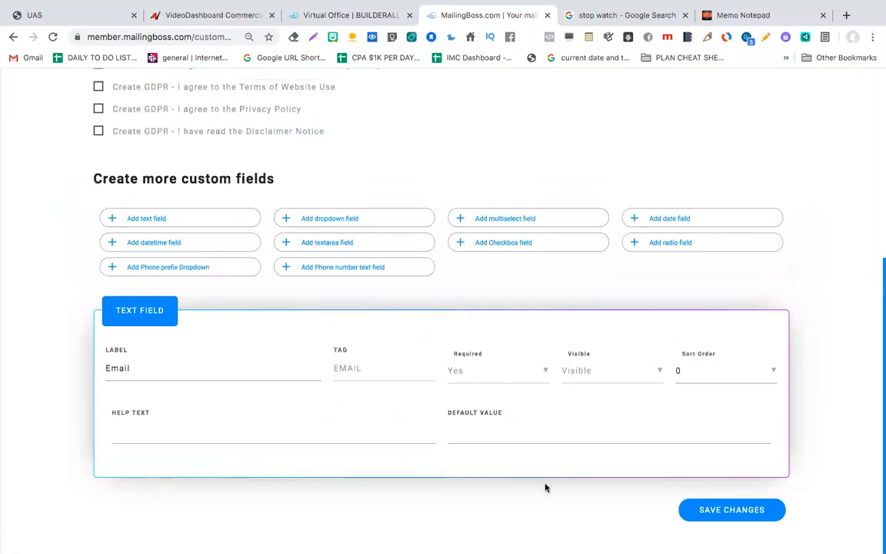
pyautogui.scroll(1, 368, 287)
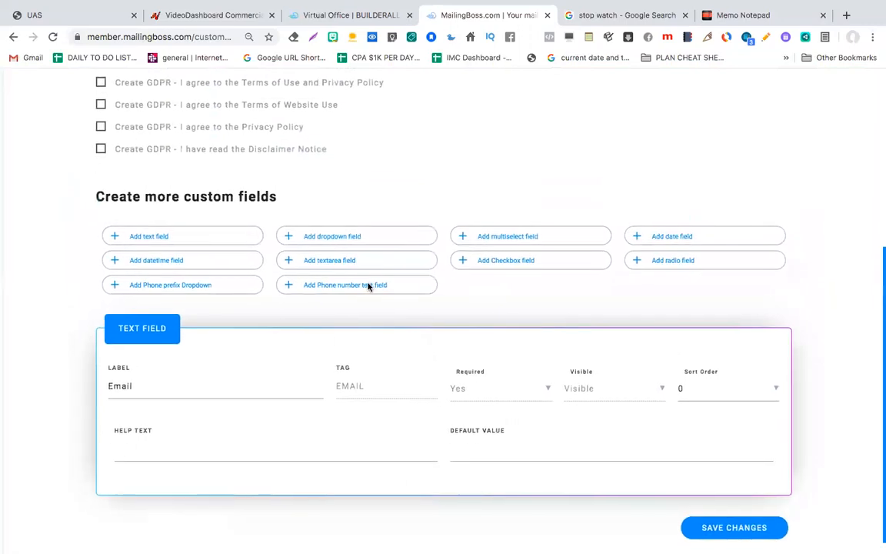
pyautogui.click(696, 398)
pyautogui.click(687, 421)
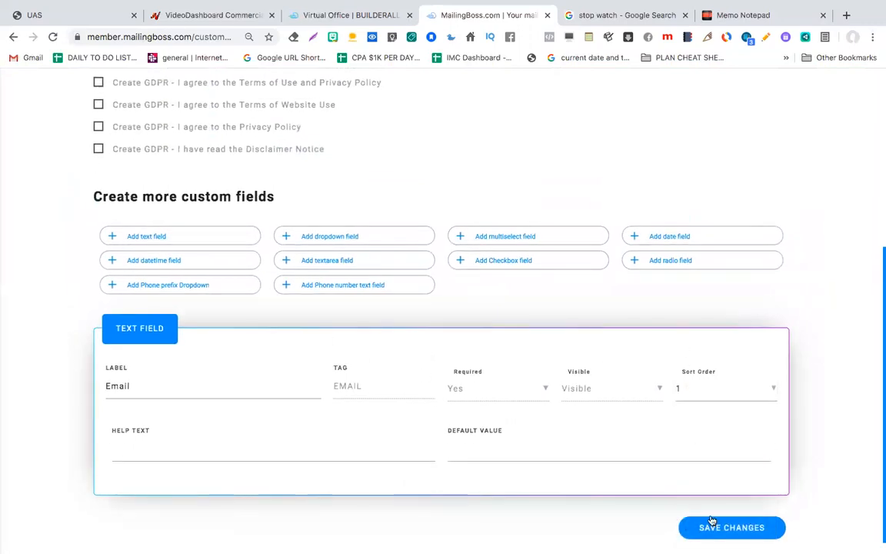
pyautogui.click(706, 528)
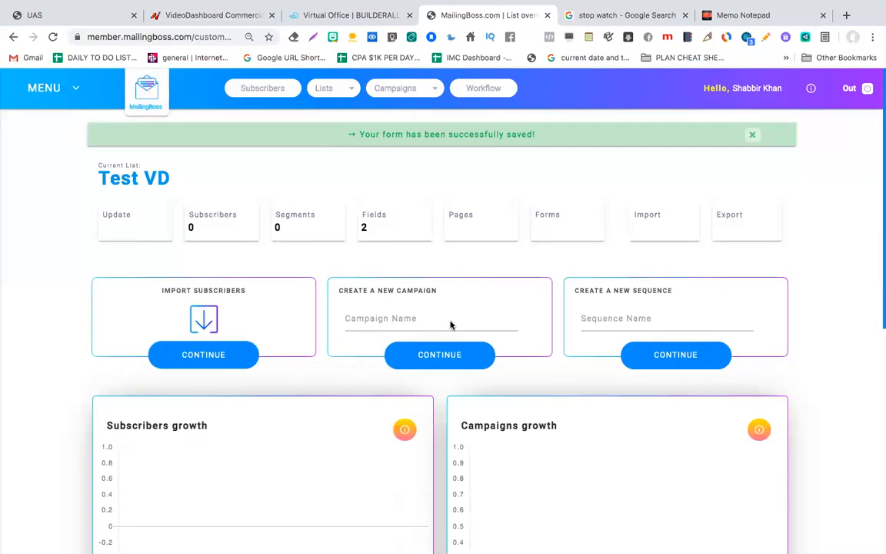
# Step: Open the Test VD list's Forms page and select all the subscribe form embed code
pyautogui.scroll(-7, 451, 324)
pyautogui.scroll(7, 451, 327)
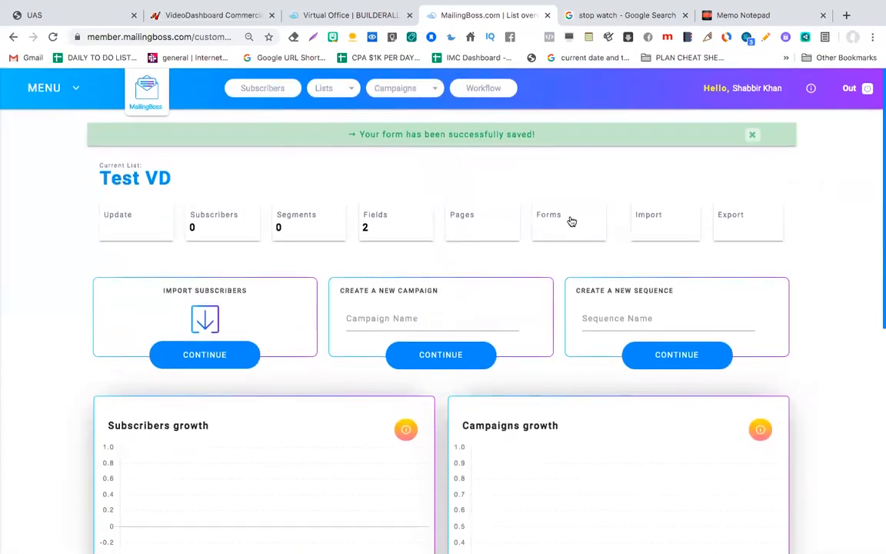
pyautogui.click(572, 222)
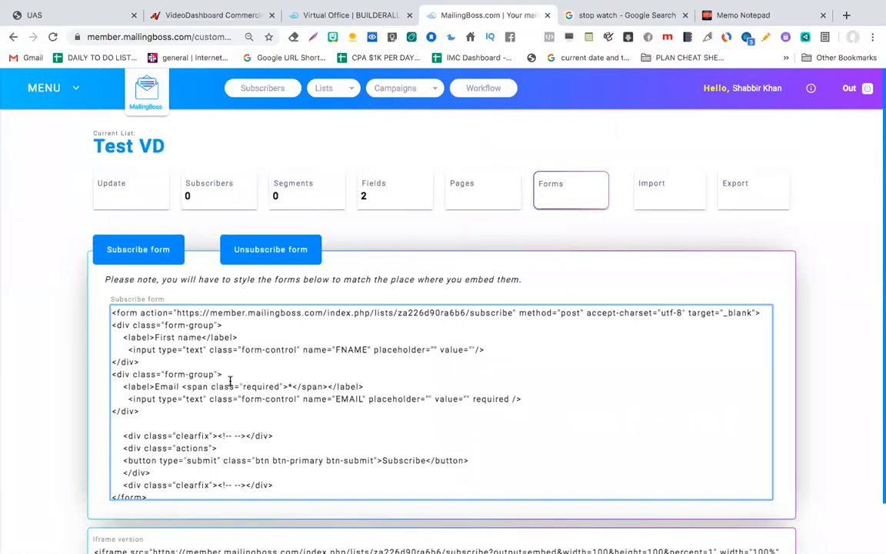
pyautogui.click(229, 381)
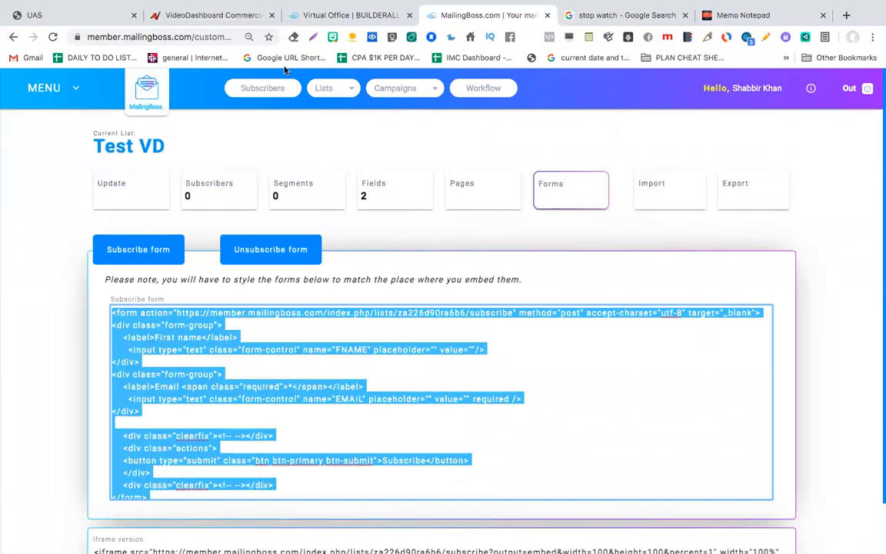
# Step: Paste the MailingBoss subscribe form code into the UAS funnel's autoresponder code box
pyautogui.click(74, 15)
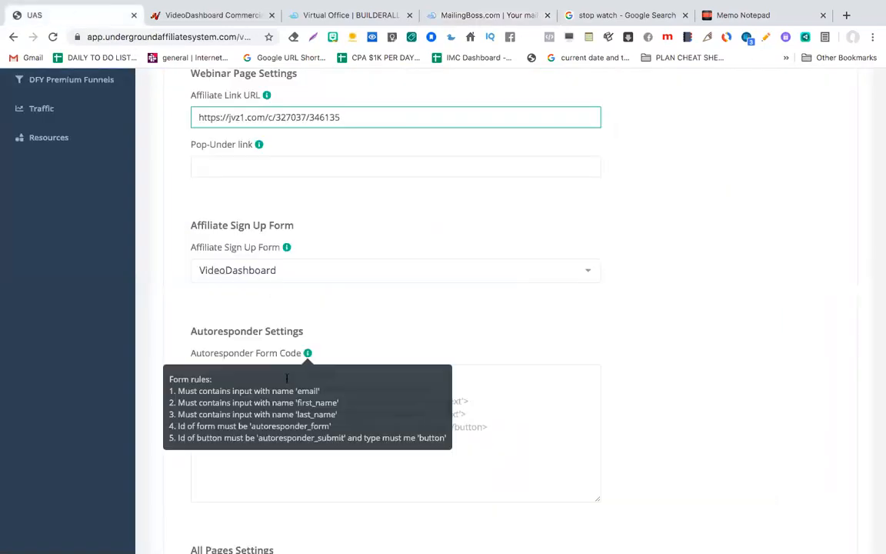
pyautogui.click(285, 389)
pyautogui.hotkey('ctrl', 'v')
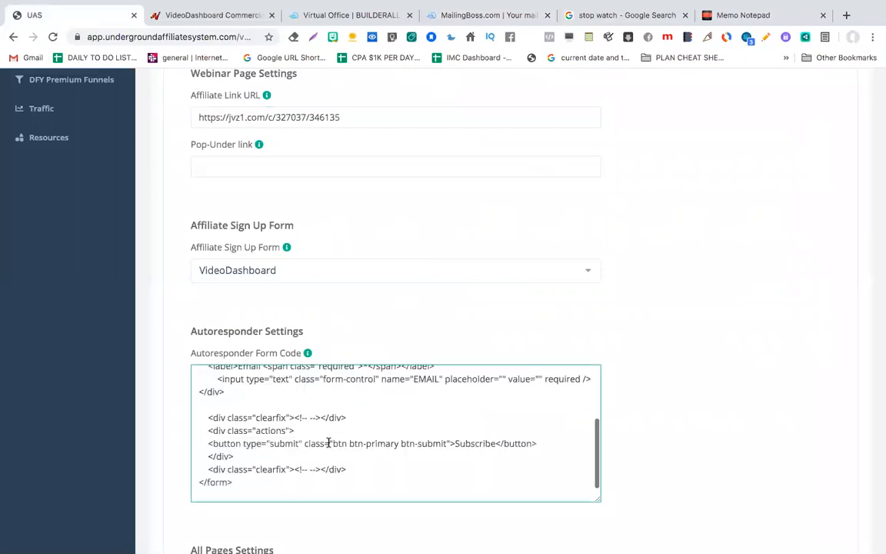
pyautogui.click(632, 306)
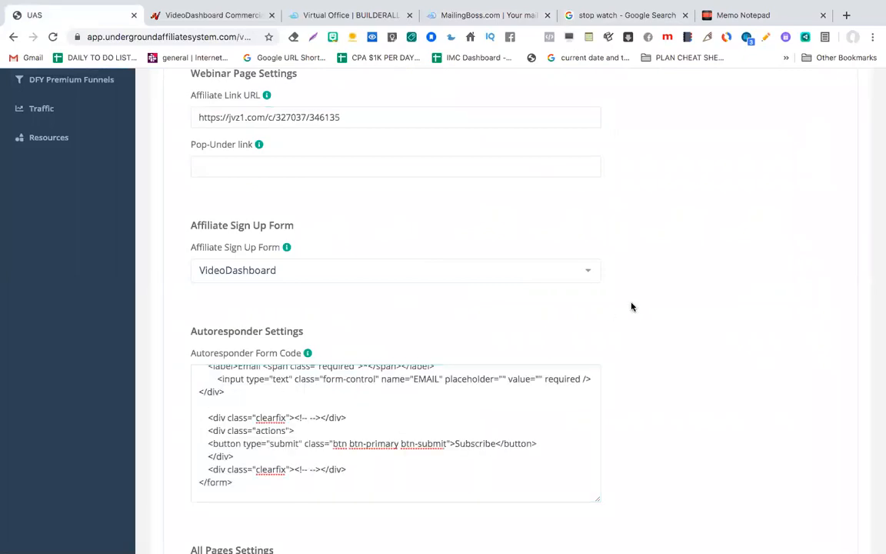
pyautogui.scroll(2, 632, 307)
pyautogui.scroll(-6, 631, 307)
pyautogui.scroll(-3, 632, 307)
pyautogui.scroll(10, 631, 305)
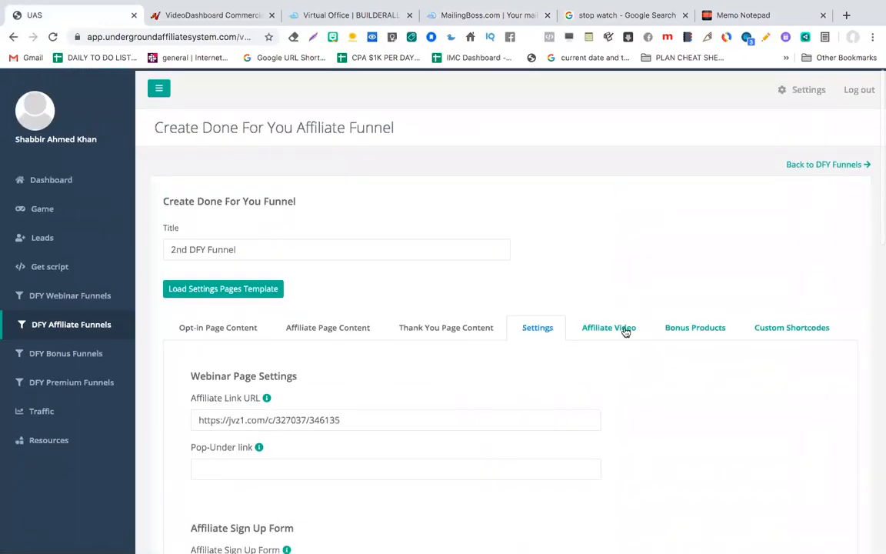
# Step: Look through the Affiliate Video suggested videos, then show the Bonus Products list
pyautogui.click(609, 328)
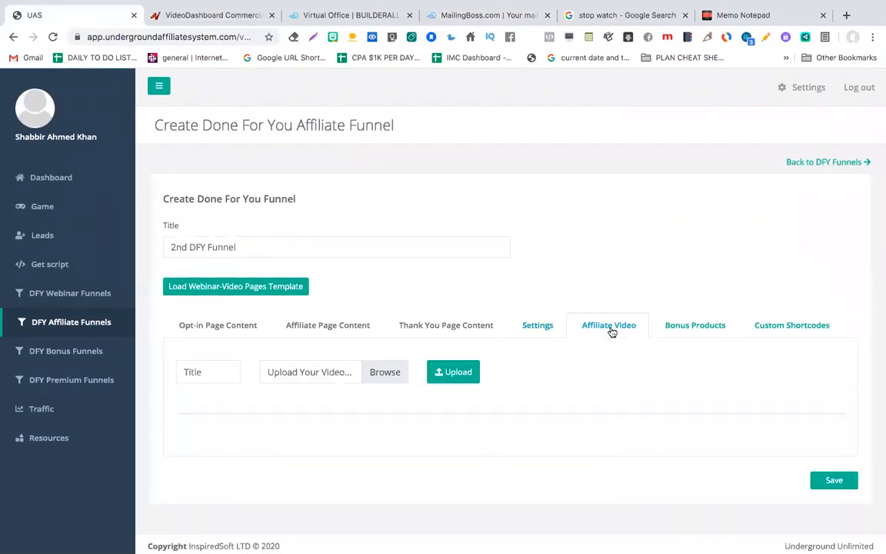
pyautogui.scroll(-4, 451, 389)
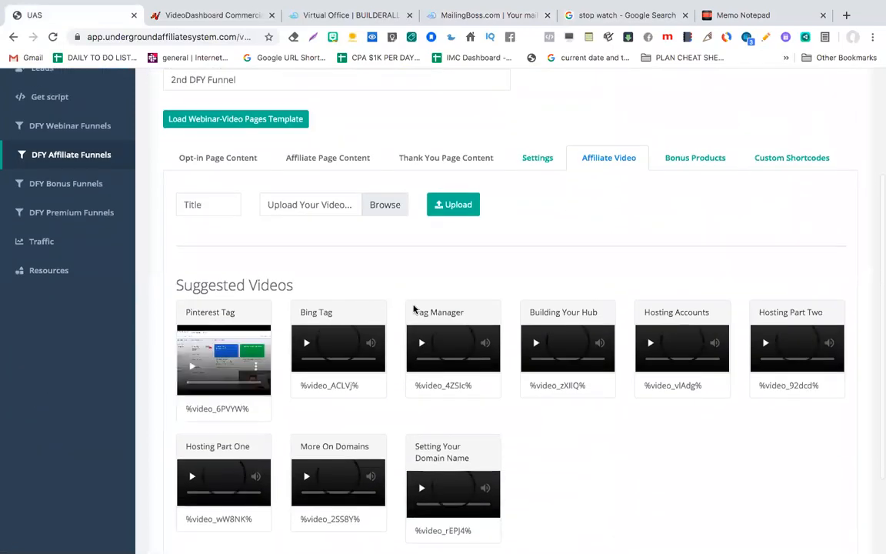
pyautogui.scroll(-1, 439, 410)
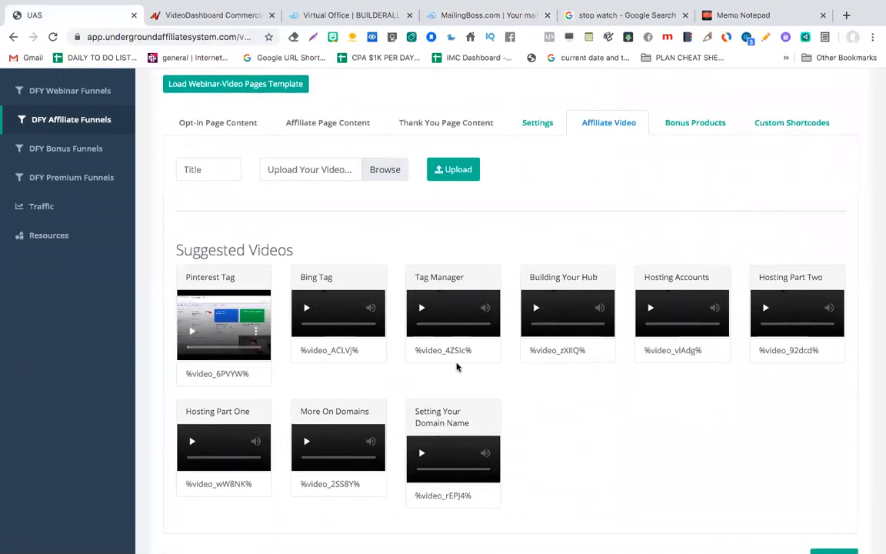
pyautogui.scroll(-2, 439, 407)
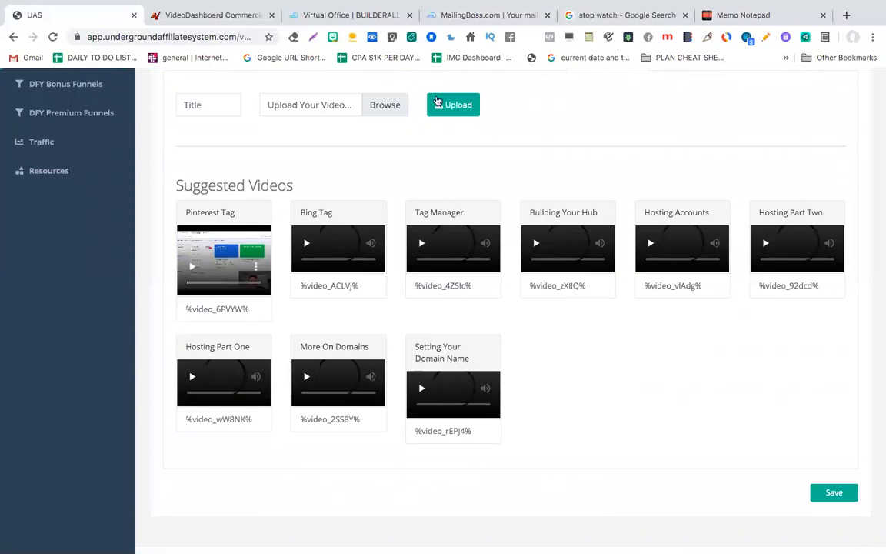
pyautogui.scroll(6, 475, 221)
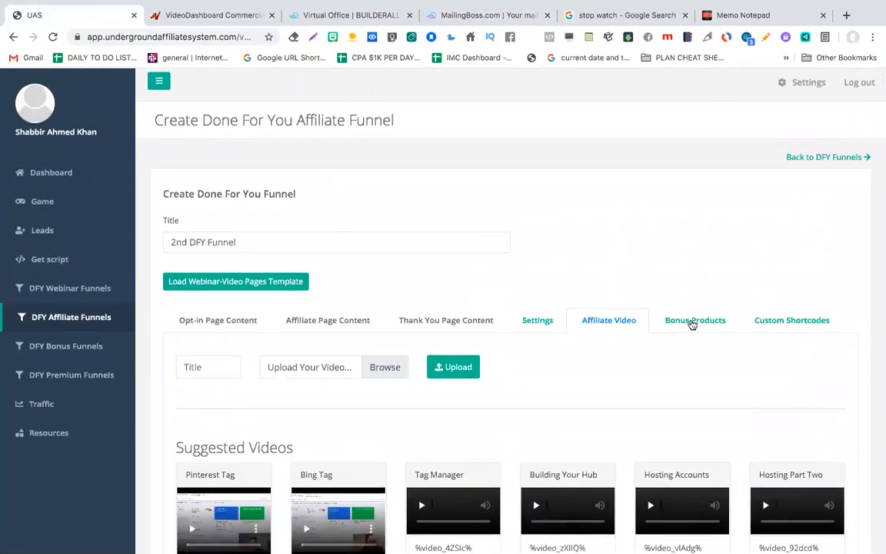
pyautogui.click(692, 321)
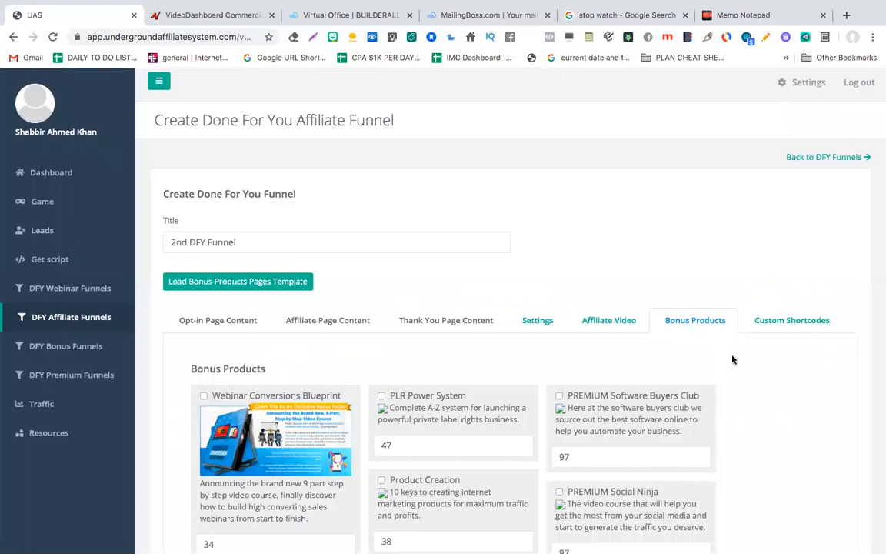
pyautogui.click(739, 16)
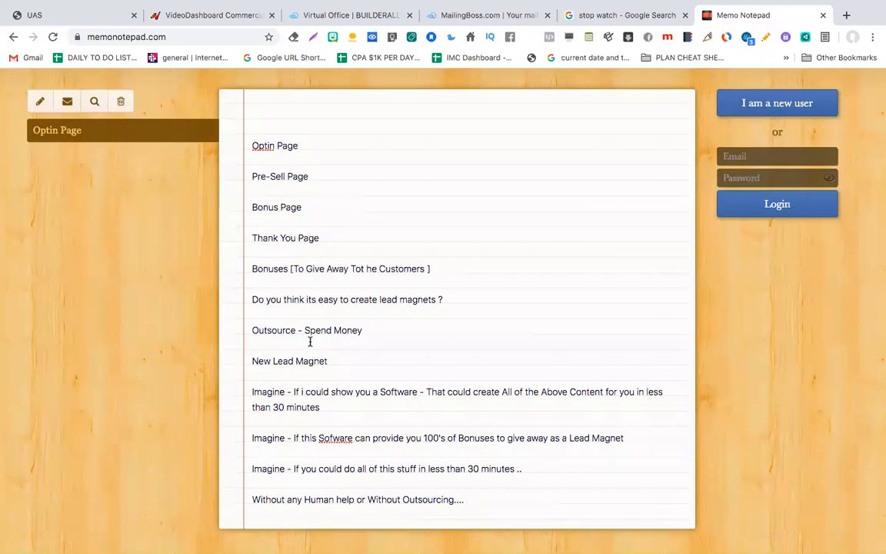
pyautogui.moveTo(333, 364); pyautogui.dragTo(251, 364)
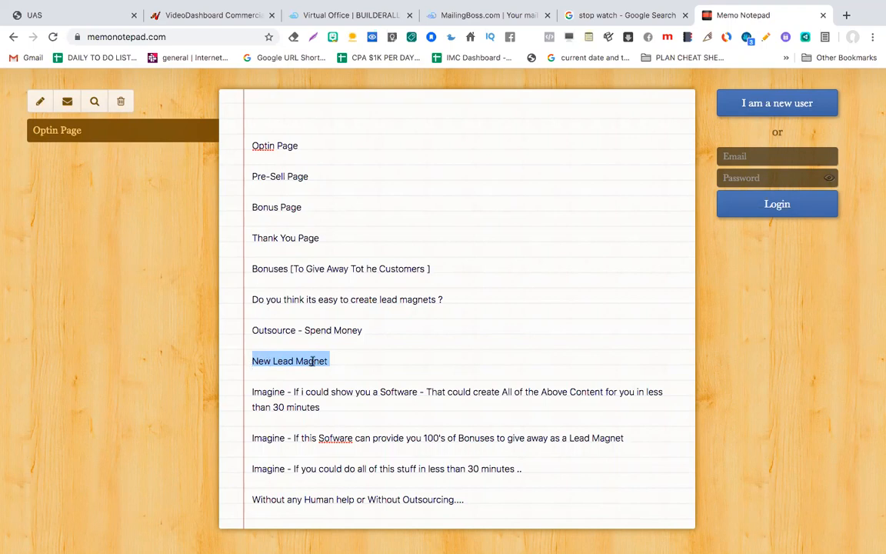
pyautogui.click(347, 361)
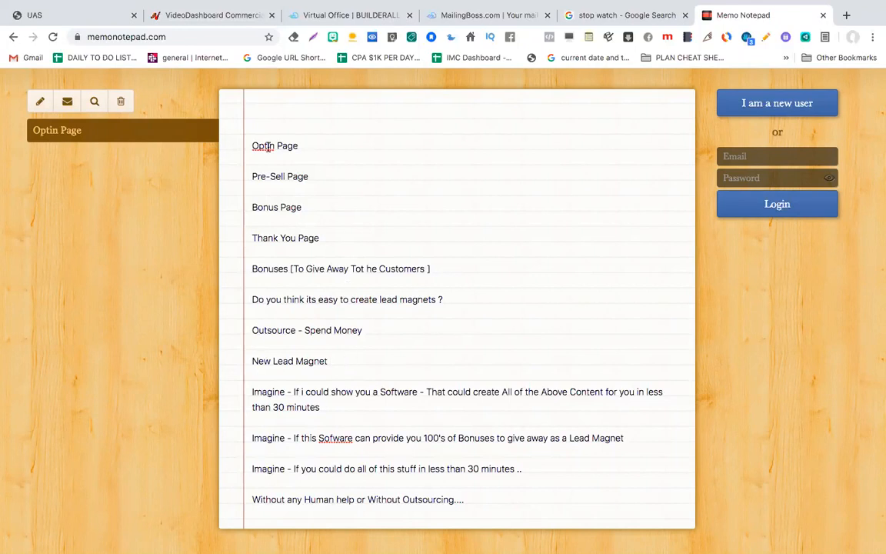
pyautogui.click(88, 19)
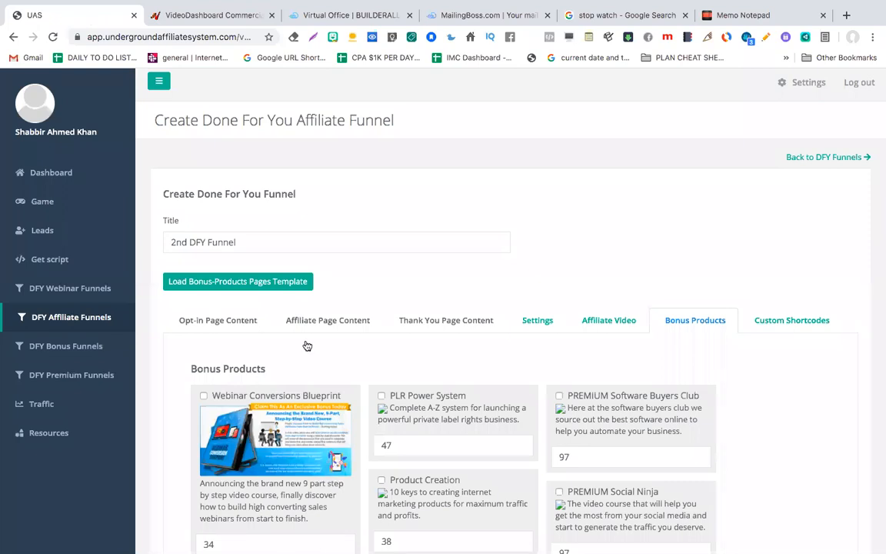
# Step: Tick Webinar Conversions Blueprint as a bonus and change its value from 34 to 97
pyautogui.scroll(-2, 308, 348)
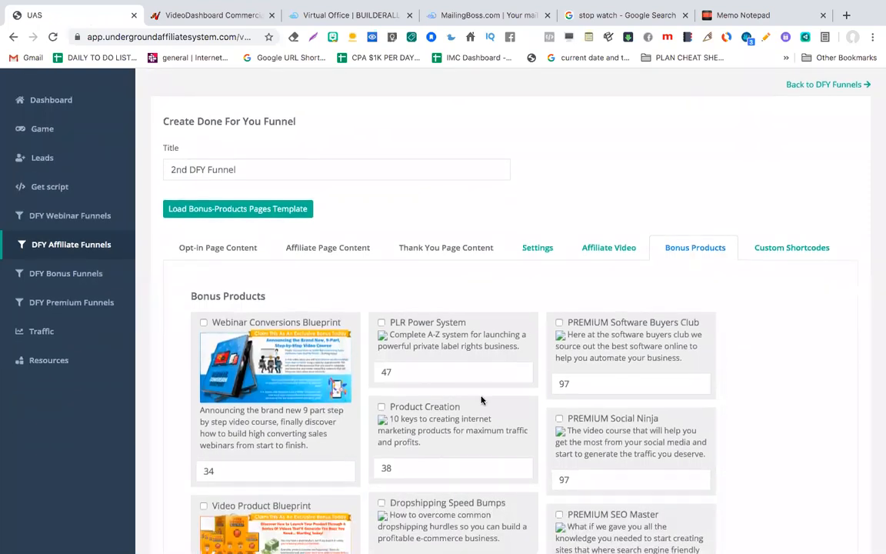
pyautogui.scroll(-3, 481, 397)
pyautogui.scroll(3, 481, 397)
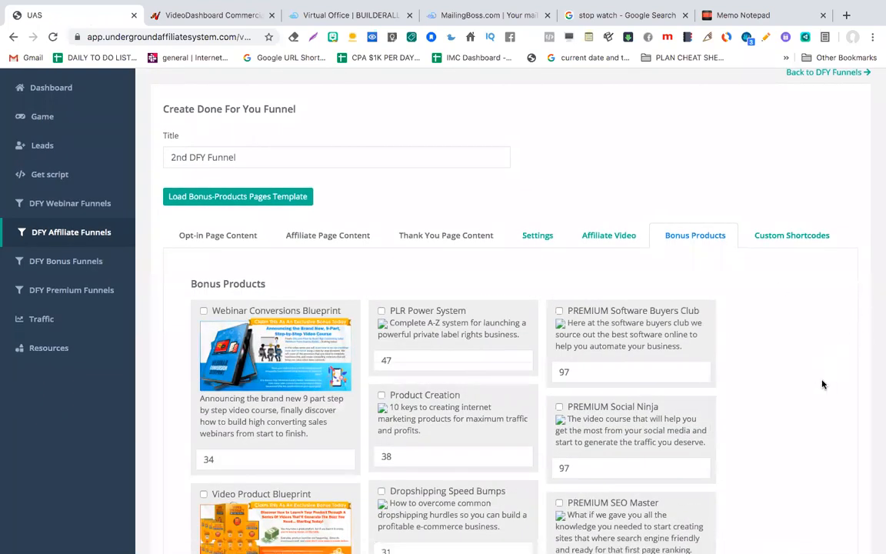
pyautogui.scroll(-2, 770, 382)
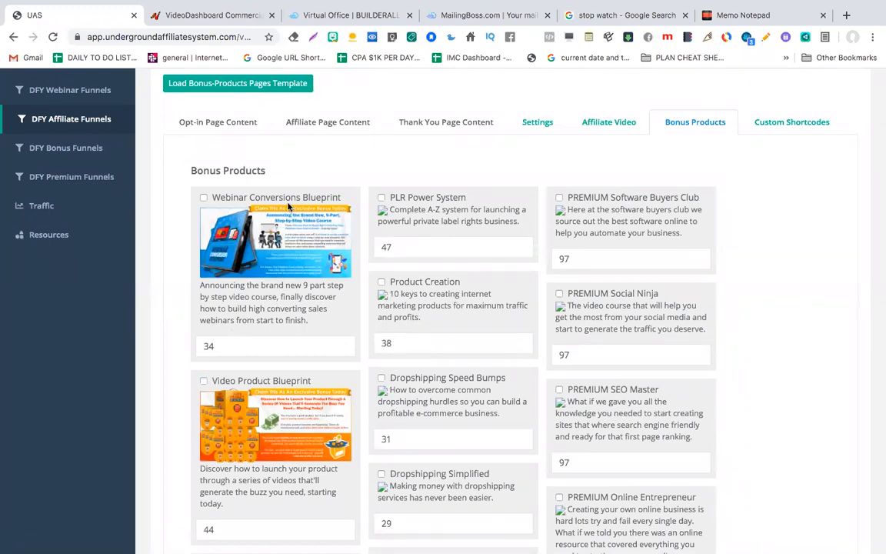
pyautogui.click(228, 343)
pyautogui.press('BackSpace')
pyautogui.press('BackSpace')
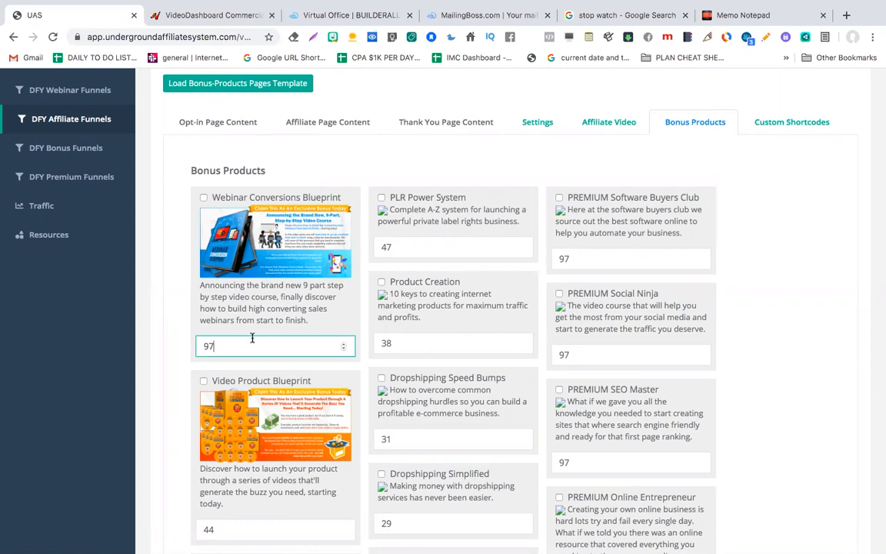
pyautogui.click(204, 198)
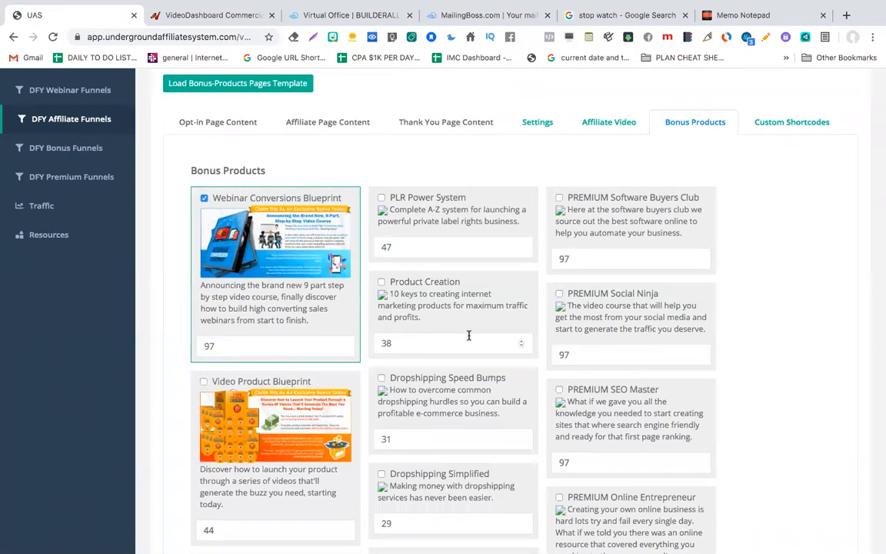
# Step: Tick Video Product Blueprint as a bonus and change its value from 44 to 67
pyautogui.scroll(-1, 469, 335)
pyautogui.scroll(-1, 242, 336)
pyautogui.scroll(3, 250, 330)
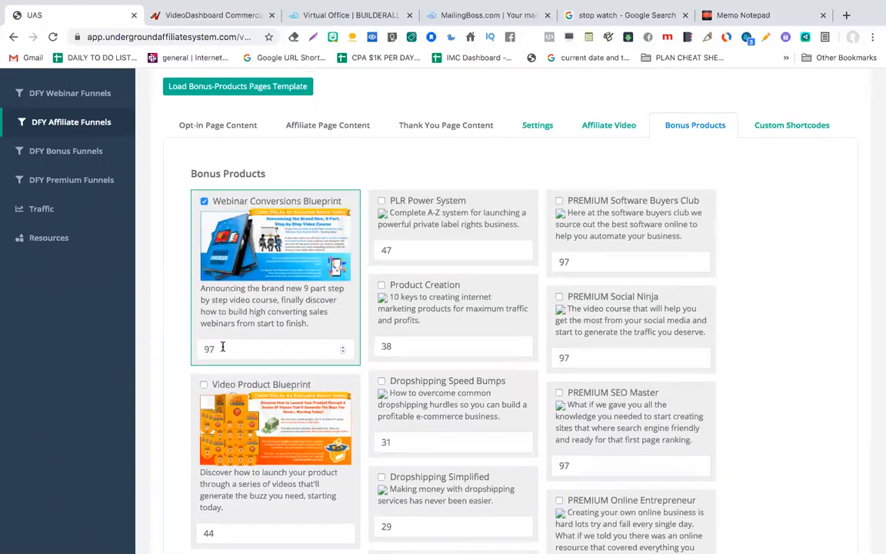
pyautogui.scroll(1, 222, 347)
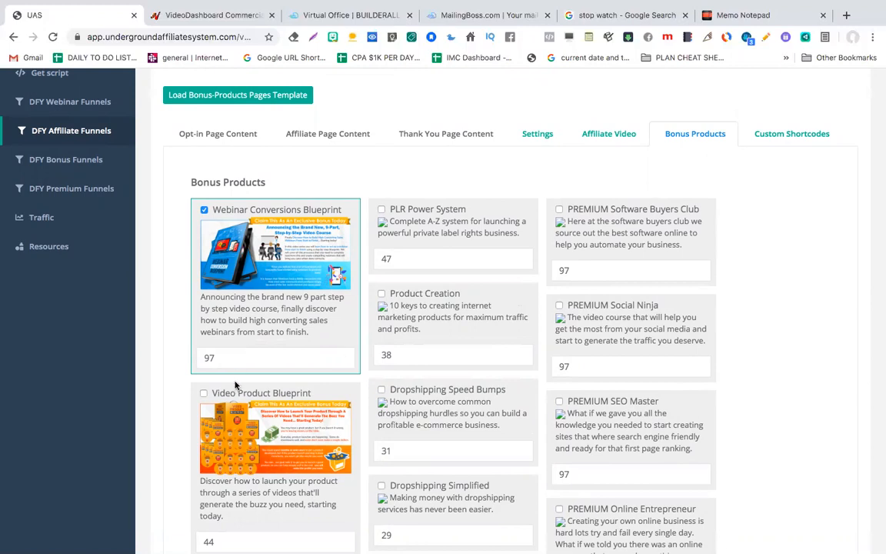
pyautogui.scroll(-1, 236, 385)
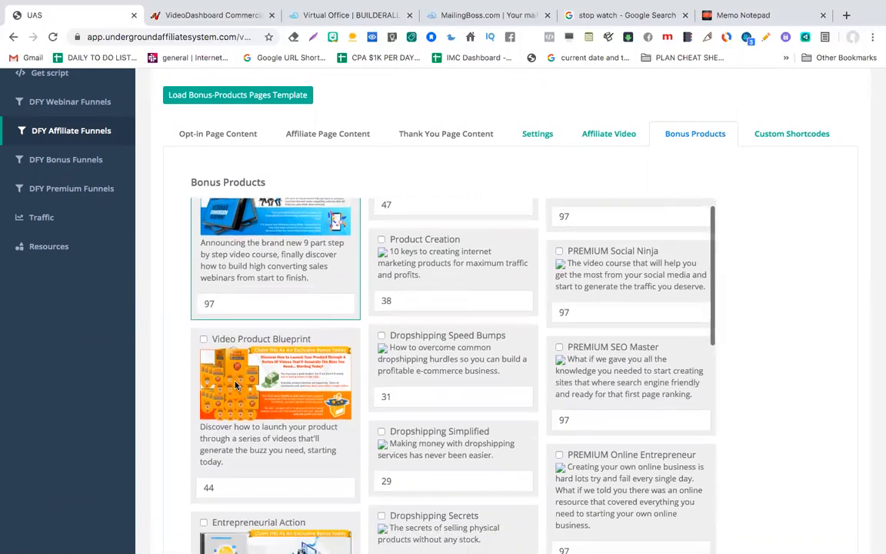
pyautogui.click(204, 340)
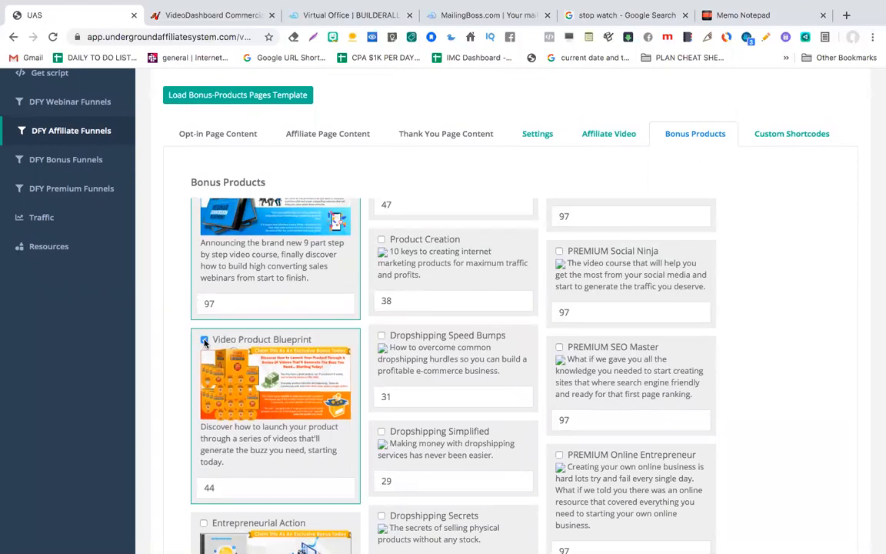
pyautogui.click(220, 483)
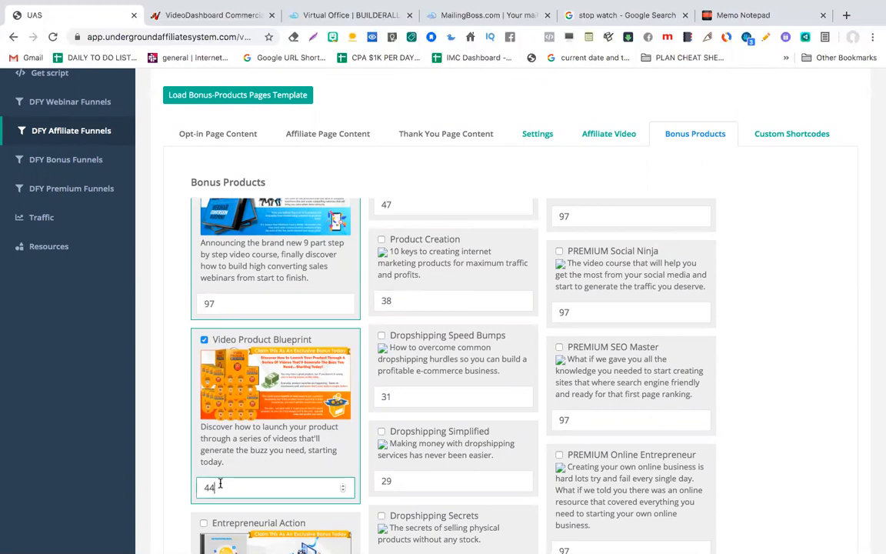
pyautogui.press('BackSpace')
pyautogui.press('BackSpace')
pyautogui.scroll(1, 436, 428)
pyautogui.scroll(-4, 449, 354)
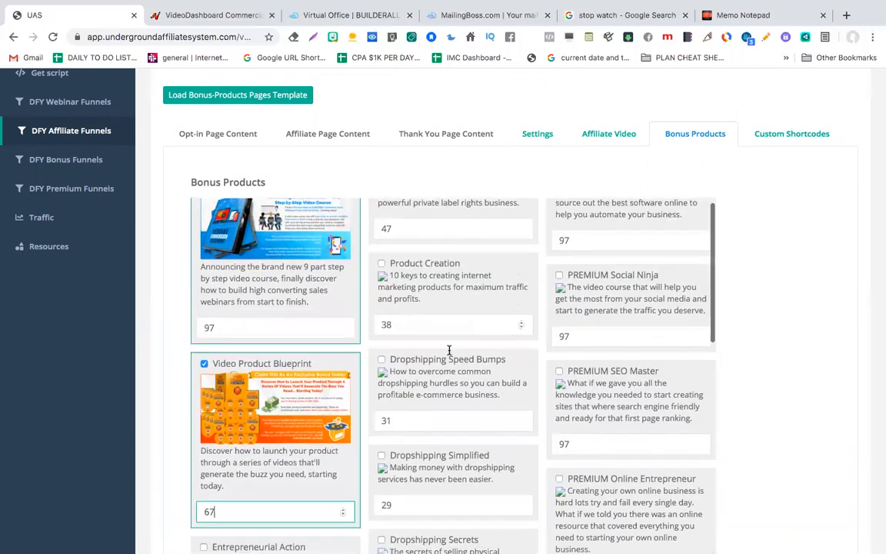
pyautogui.scroll(-3, 450, 350)
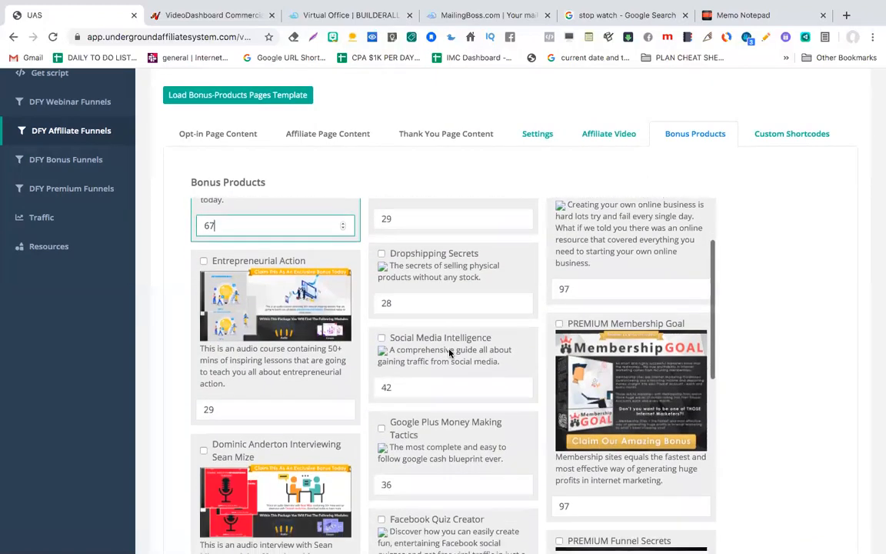
# Step: Tick Top 6 Paid Underground Traffic Sources as a bonus product
pyautogui.scroll(-3, 450, 353)
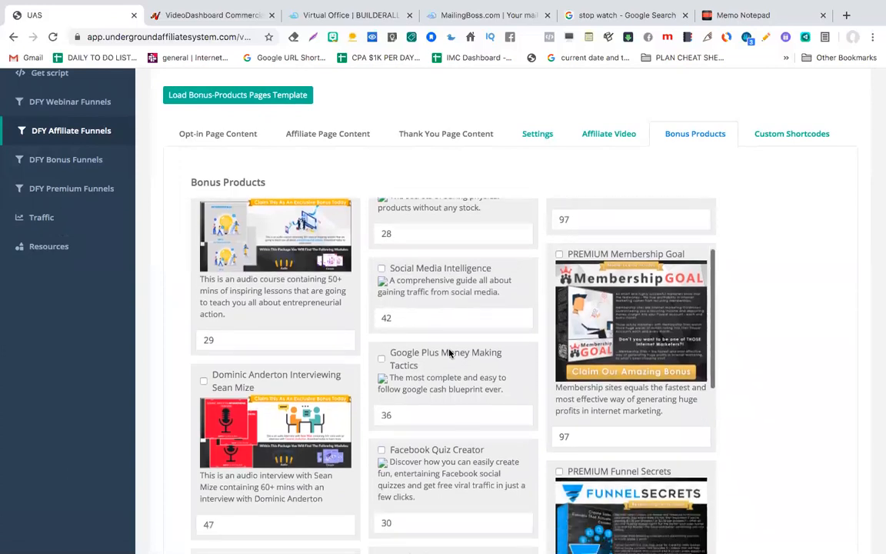
pyautogui.scroll(-3, 450, 350)
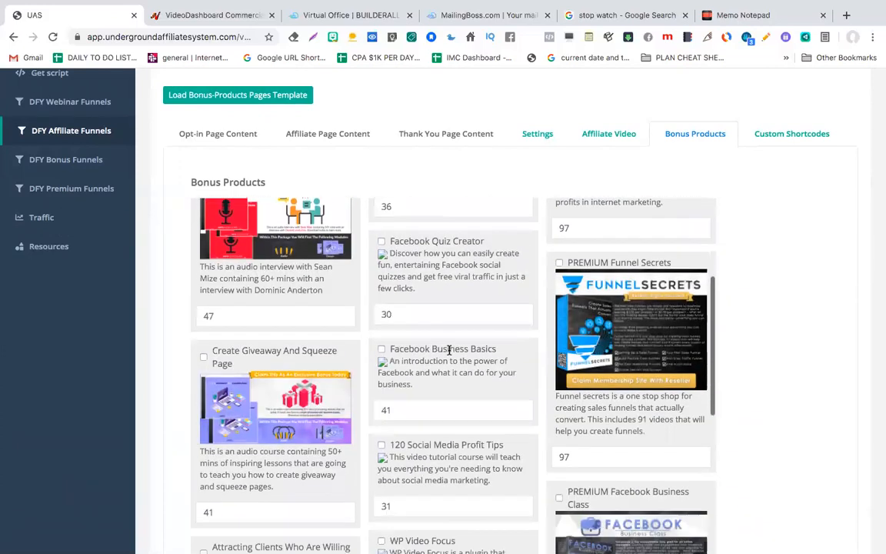
pyautogui.scroll(-2, 307, 424)
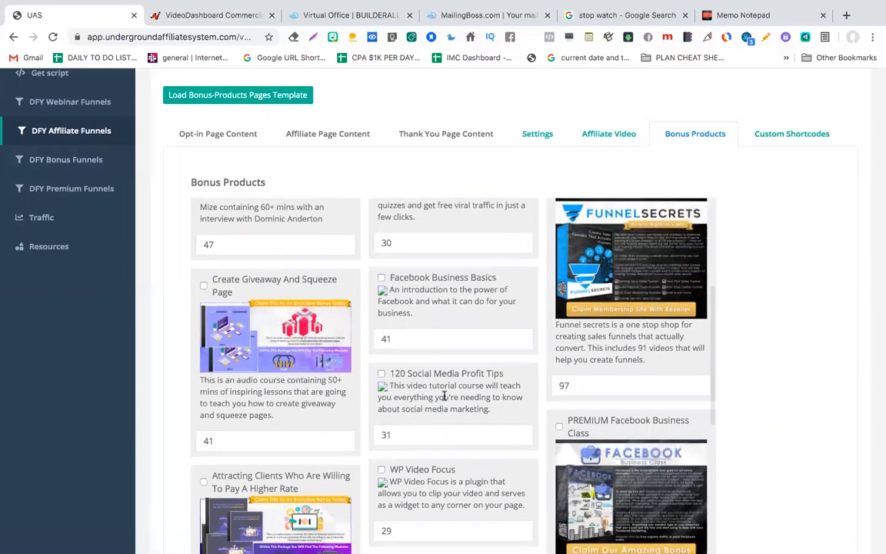
pyautogui.scroll(-2, 439, 412)
pyautogui.scroll(-10, 439, 416)
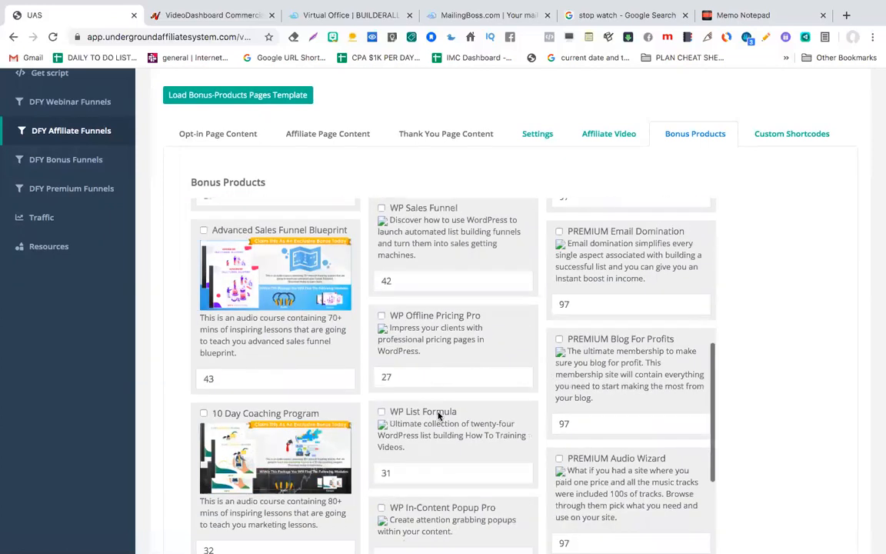
pyautogui.scroll(-3, 777, 363)
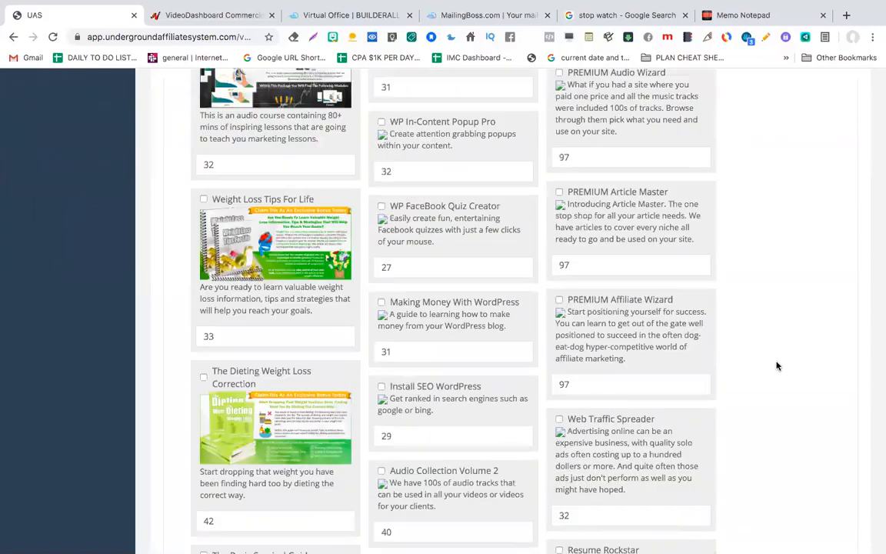
pyautogui.scroll(-3, 544, 340)
pyautogui.scroll(-3, 543, 341)
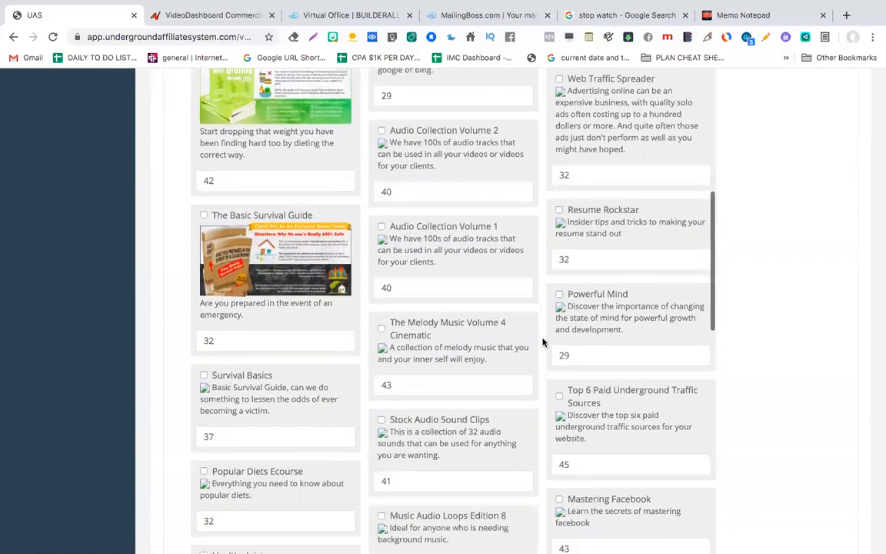
pyautogui.scroll(-1, 543, 341)
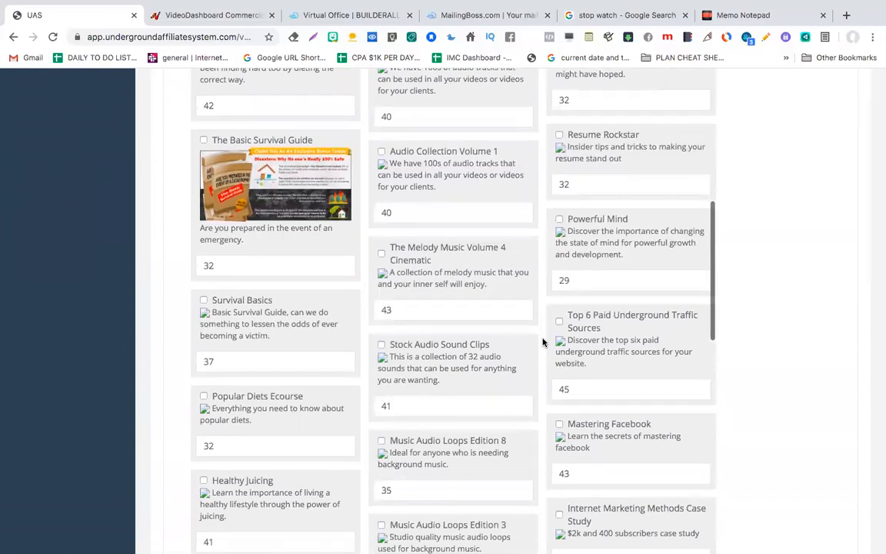
pyautogui.scroll(-3, 564, 343)
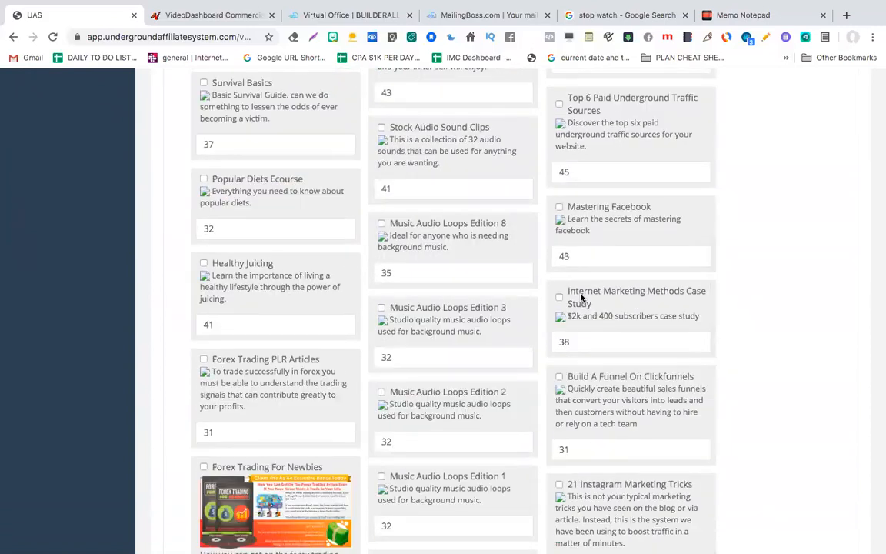
pyautogui.scroll(1, 577, 285)
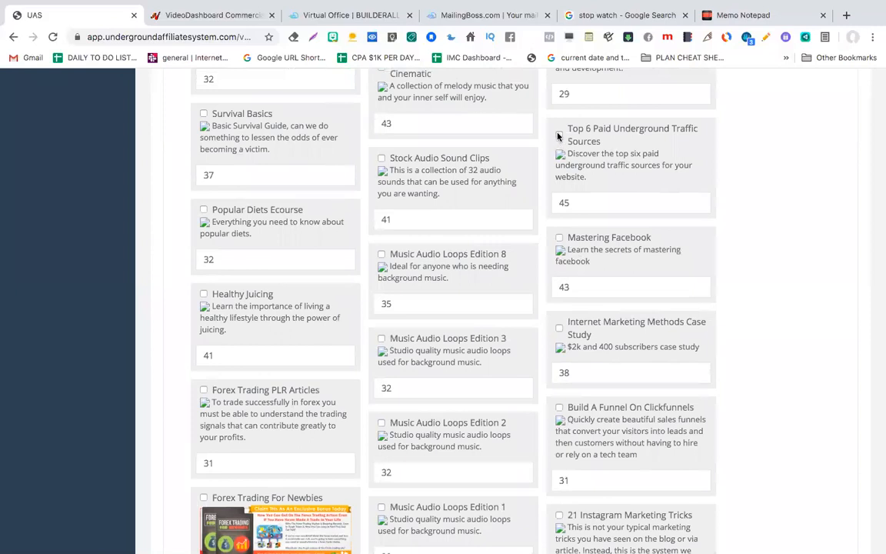
pyautogui.click(559, 136)
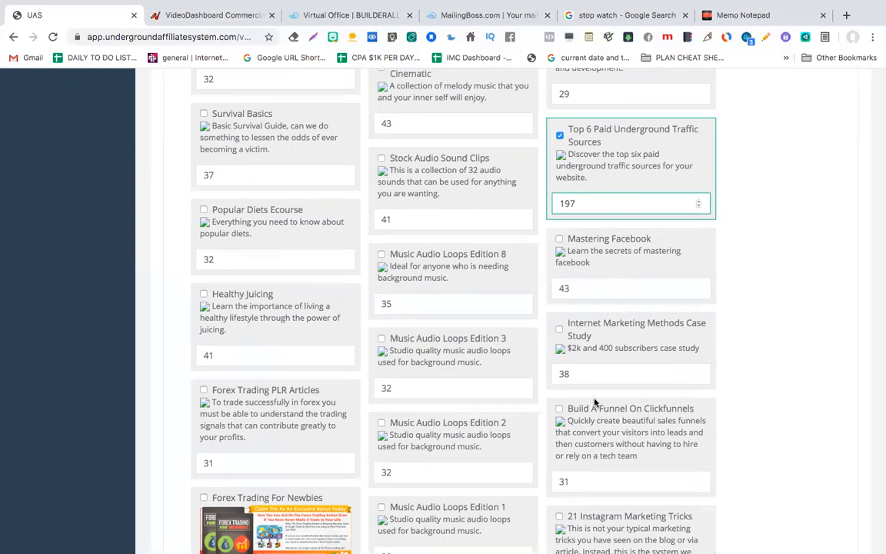
# Step: Change the Instagram For Entrepreneurs value from 39 to 47 and tick it as a bonus
pyautogui.scroll(-5, 595, 402)
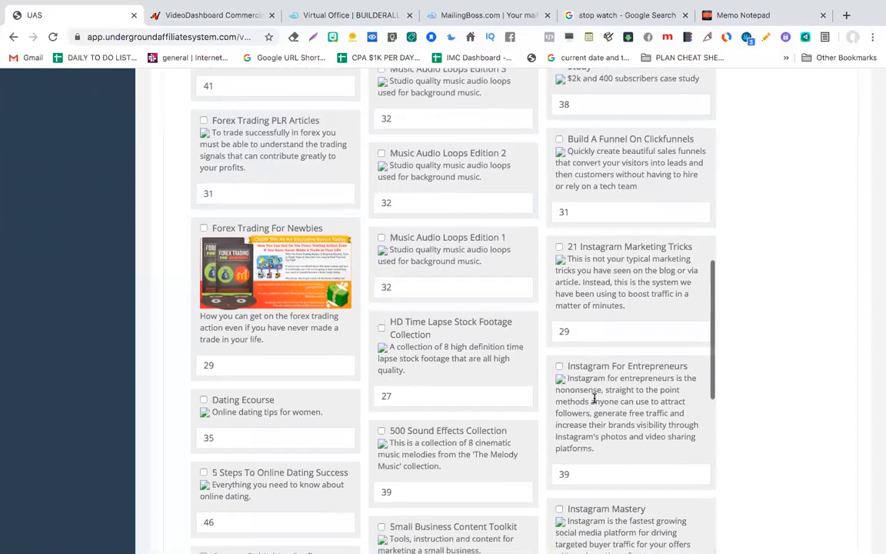
pyautogui.scroll(-2, 595, 399)
pyautogui.click(579, 374)
pyautogui.press('BackSpace')
pyautogui.press('BackSpace')
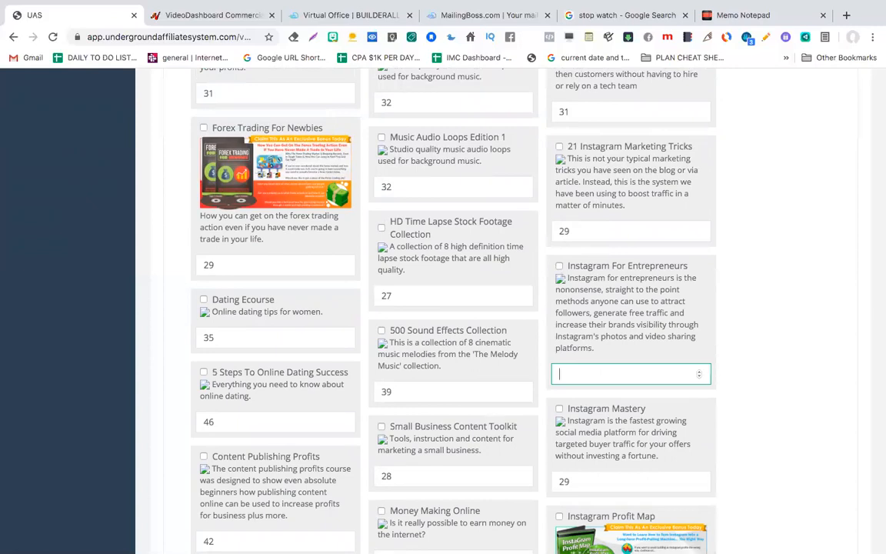
pyautogui.click(559, 266)
pyautogui.scroll(-5, 536, 340)
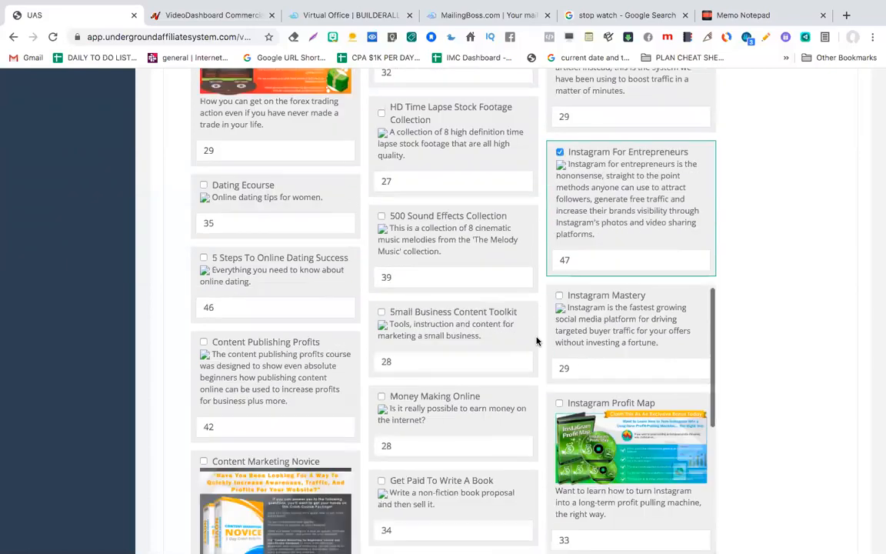
pyautogui.scroll(-15, 537, 341)
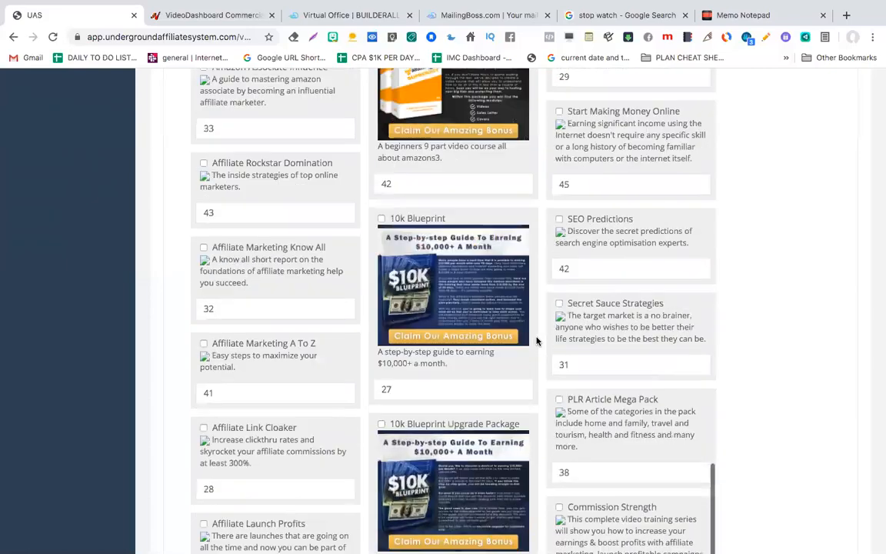
pyautogui.scroll(-10, 751, 355)
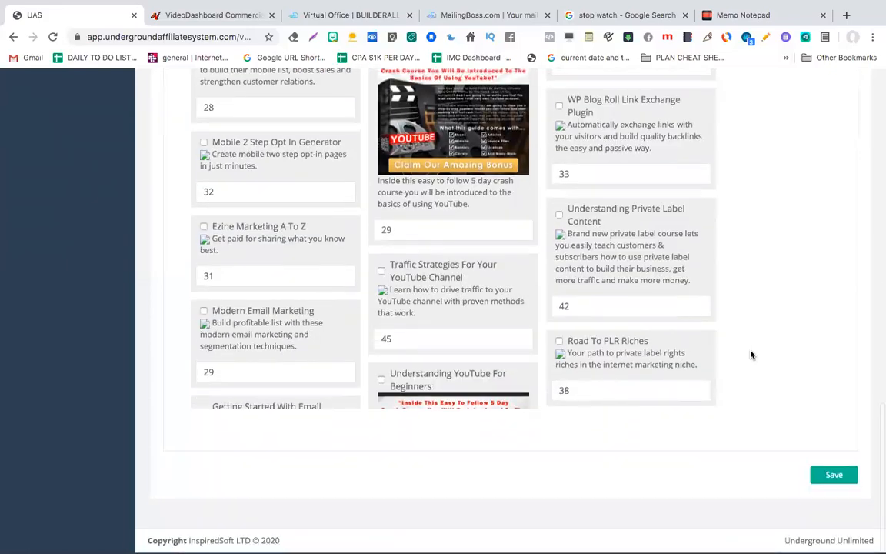
pyautogui.scroll(20, 752, 354)
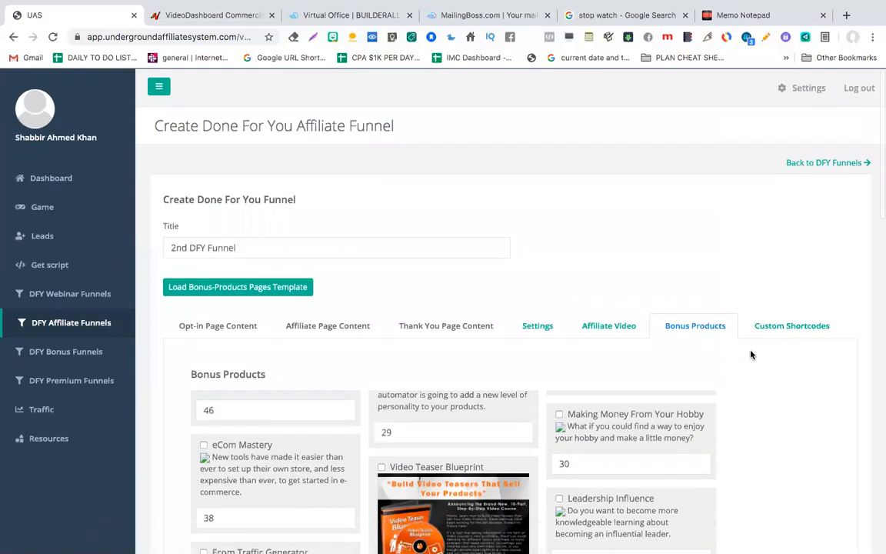
pyautogui.scroll(-10, 752, 355)
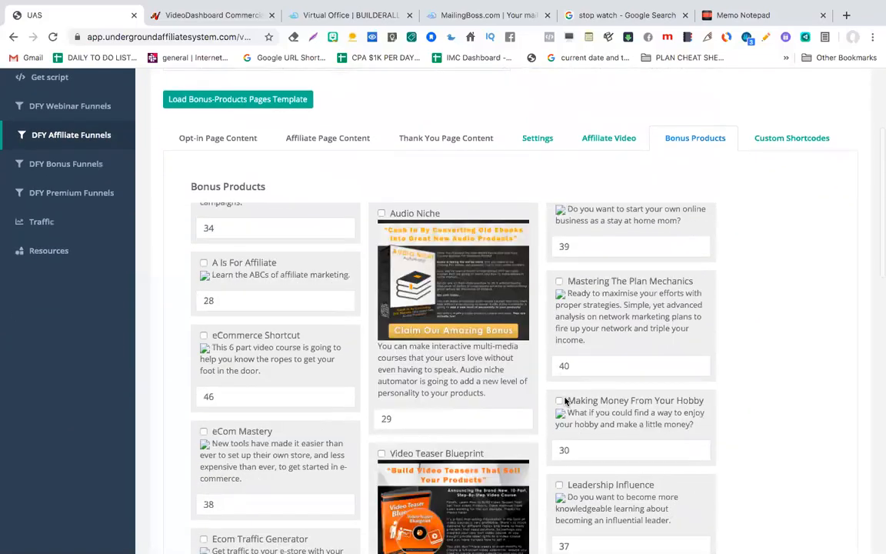
pyautogui.scroll(10, 565, 398)
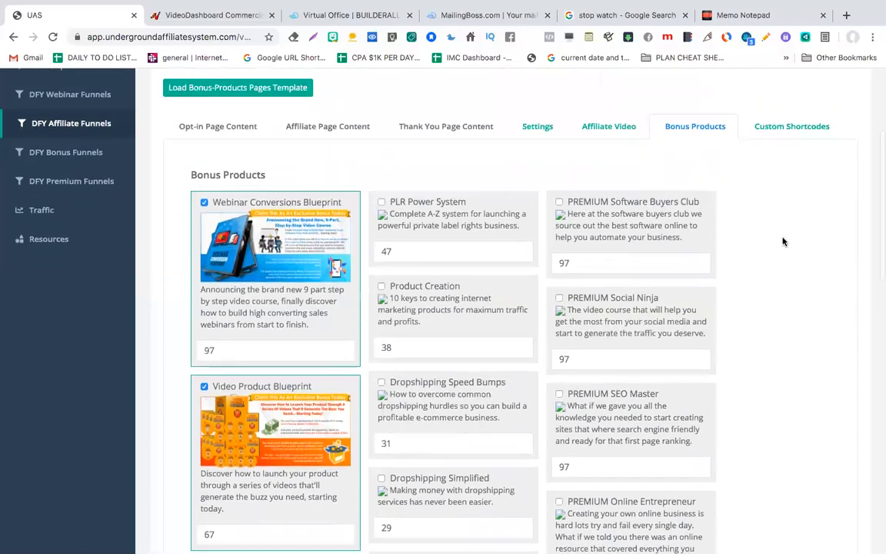
pyautogui.scroll(1, 785, 223)
# Step: Copy the entire Products Shortcodes Template from the Custom Shortcodes list
pyautogui.click(790, 192)
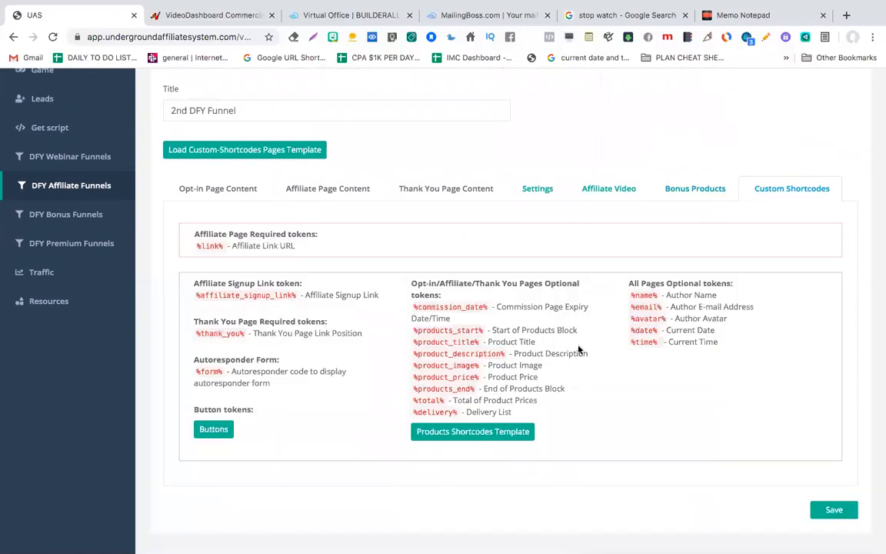
pyautogui.click(472, 432)
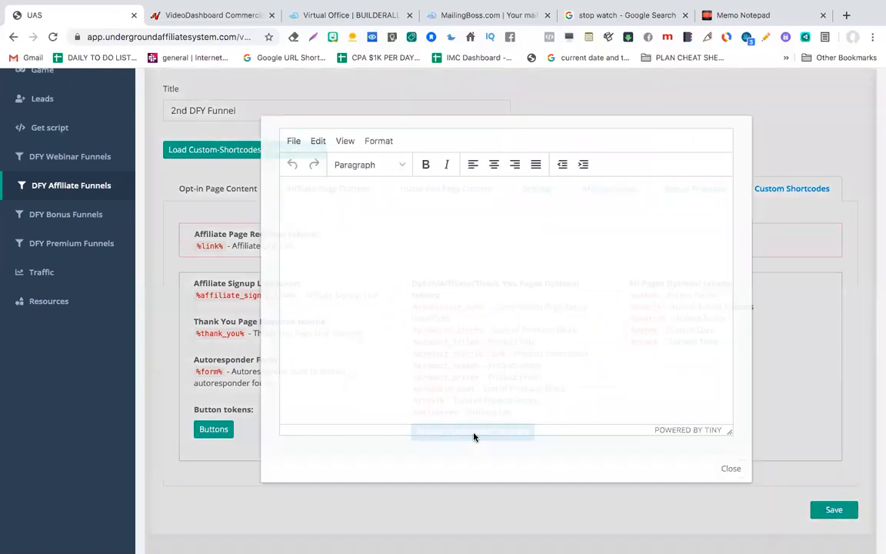
pyautogui.click(460, 357)
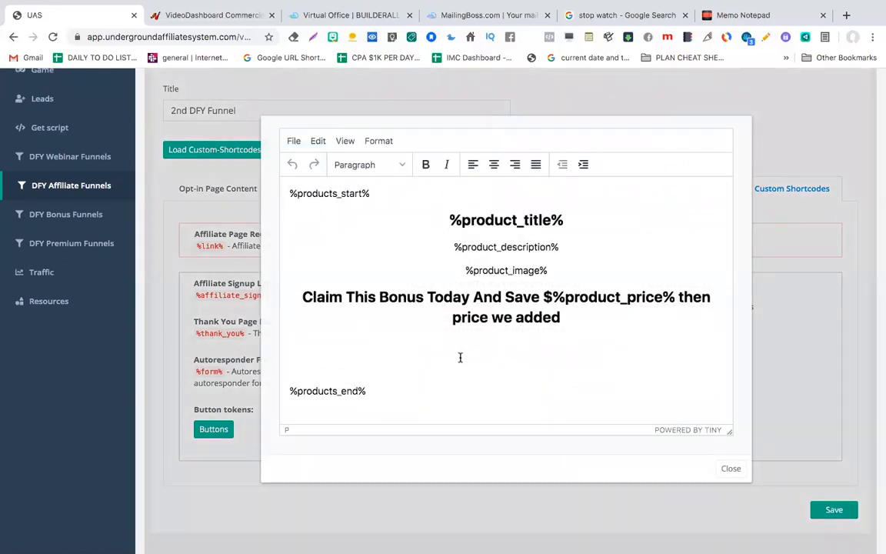
pyautogui.press('super+a')
pyautogui.press('super+c')
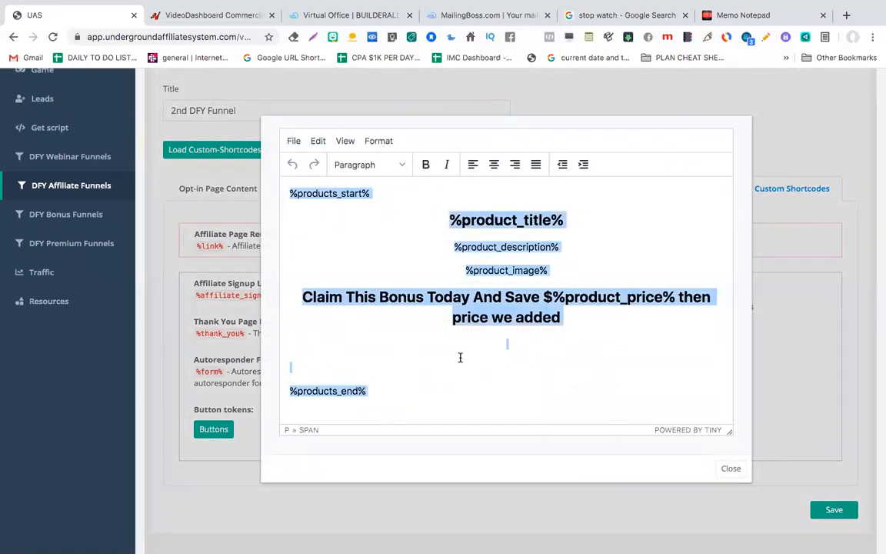
pyautogui.click(730, 468)
# Step: Paste the product shortcode block on a new line below the opt-in page's red banner
pyautogui.click(215, 193)
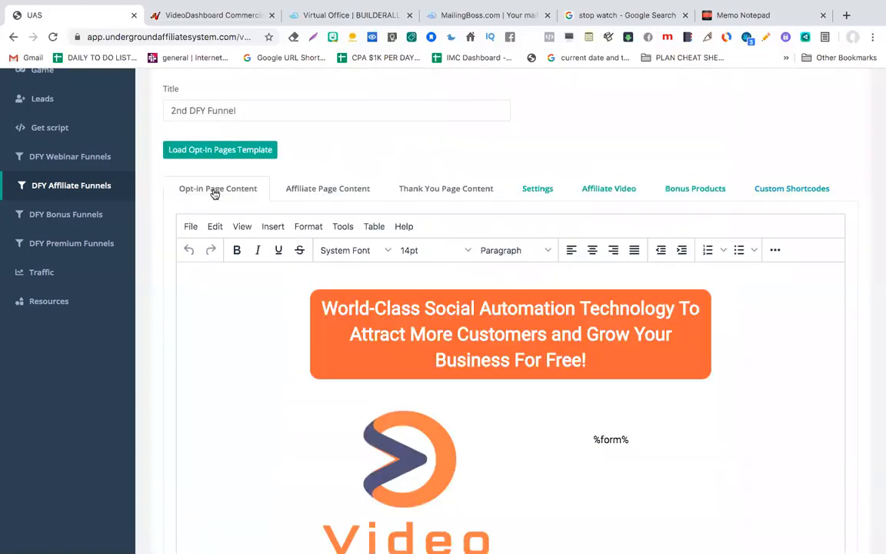
pyautogui.scroll(-5, 397, 388)
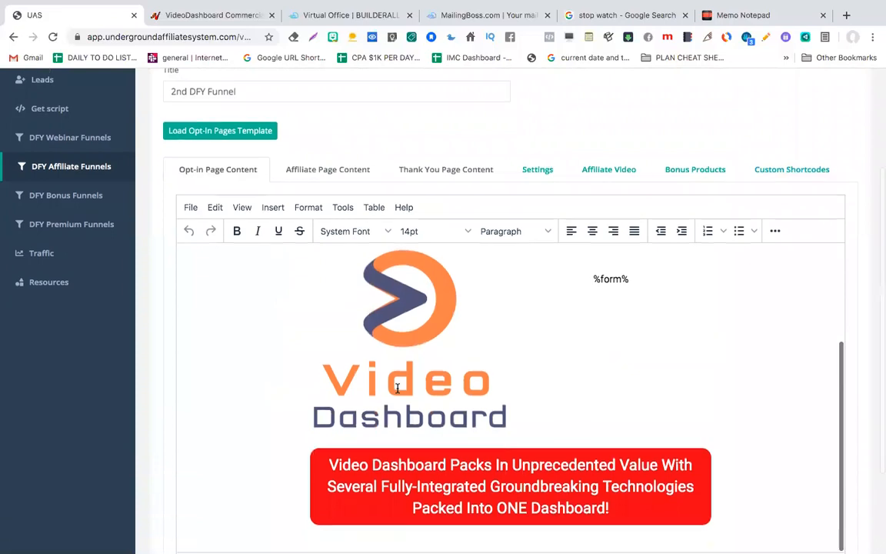
pyautogui.click(728, 402)
pyautogui.press('Return')
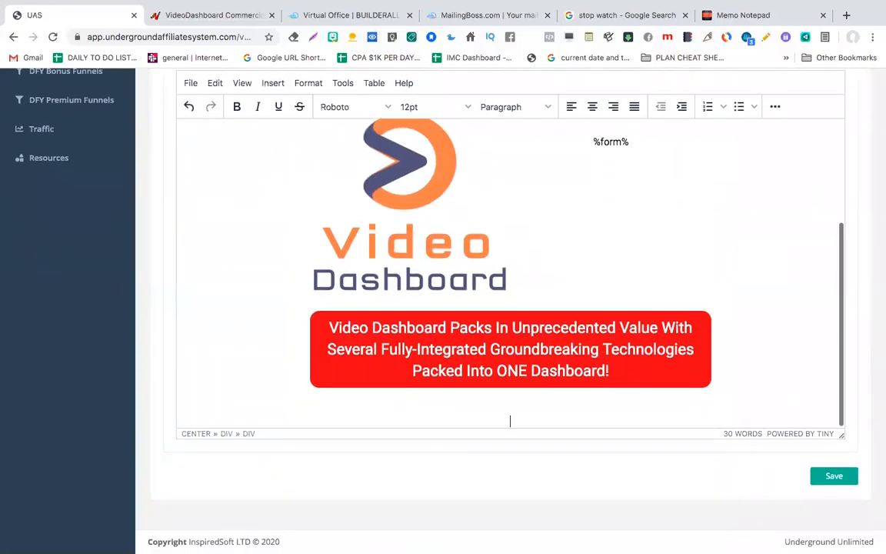
pyautogui.press('super+v')
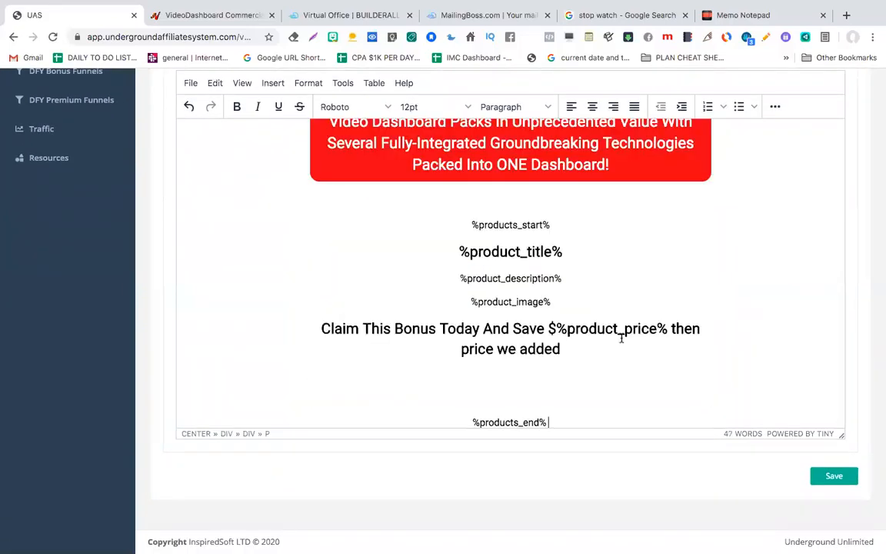
pyautogui.scroll(8, 651, 248)
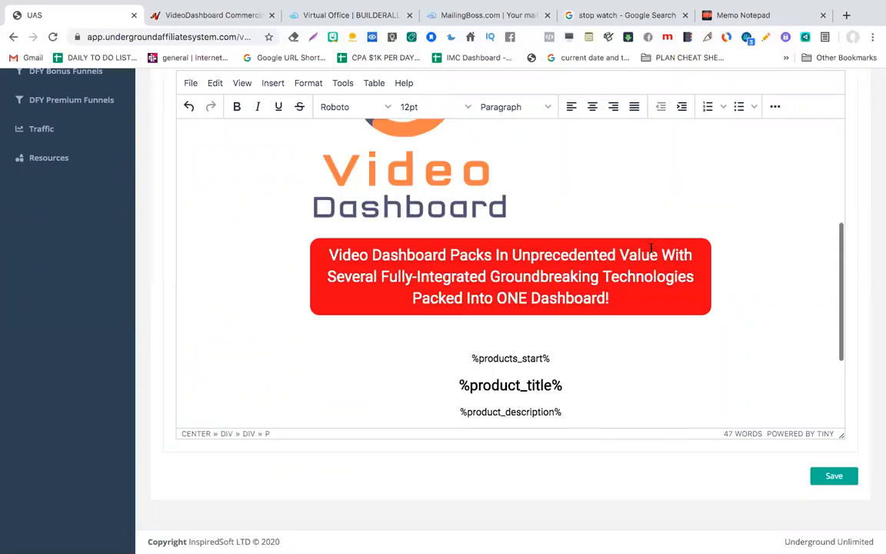
pyautogui.scroll(3, 651, 247)
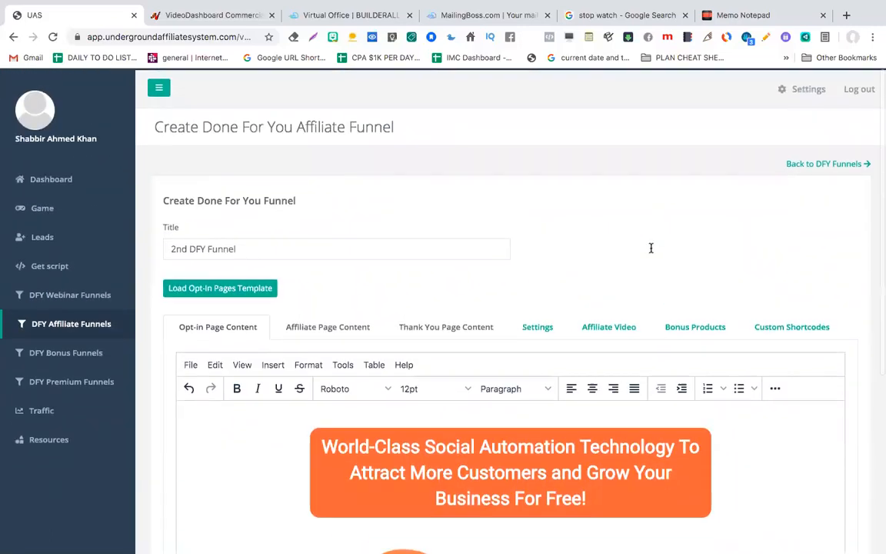
pyautogui.scroll(-10, 661, 285)
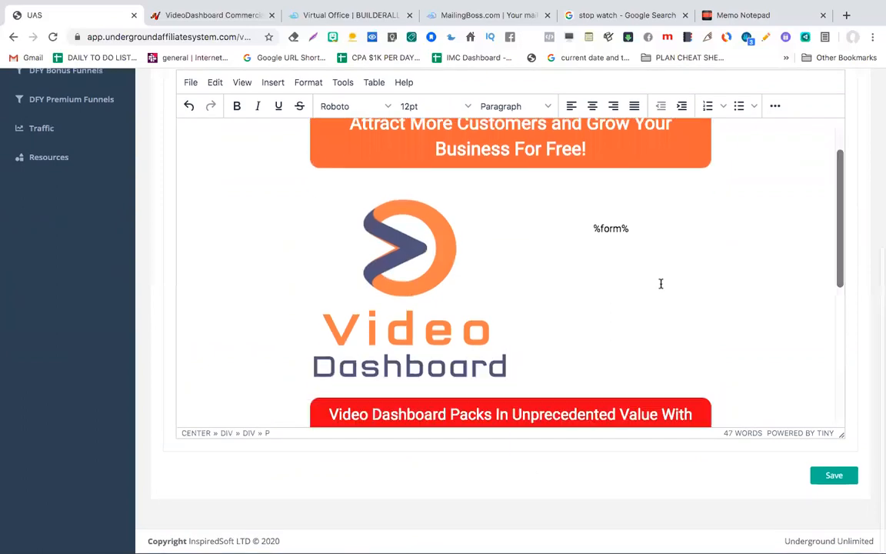
# Step: Save the 2nd DFY Funnel and preview its opt-in page in a new tab
pyautogui.click(830, 478)
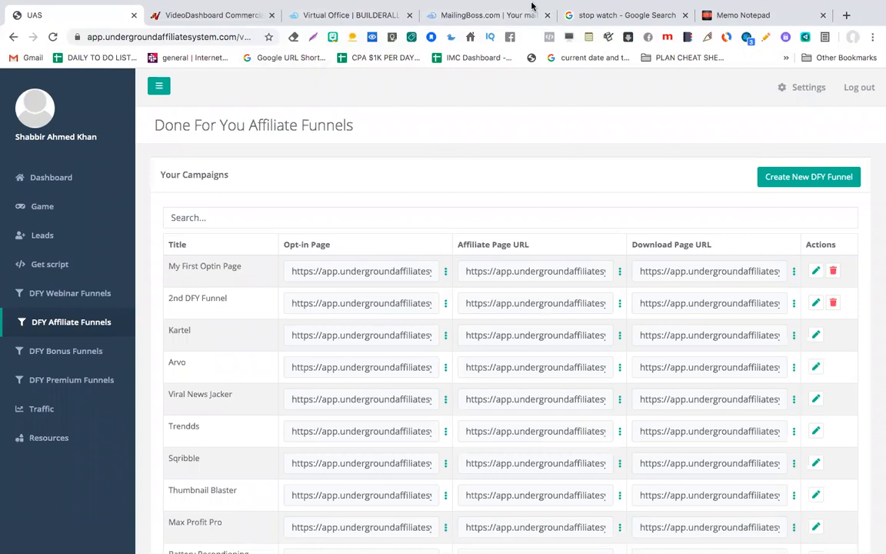
pyautogui.click(611, 22)
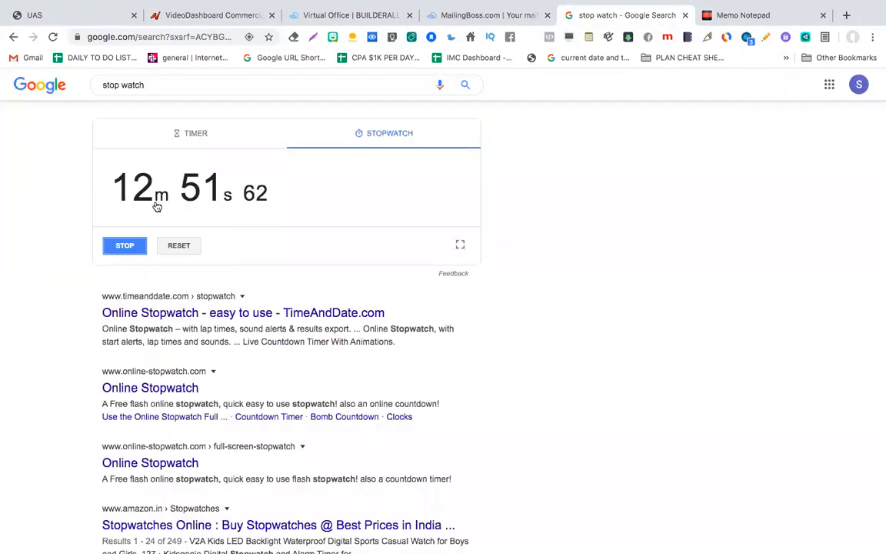
pyautogui.click(91, 16)
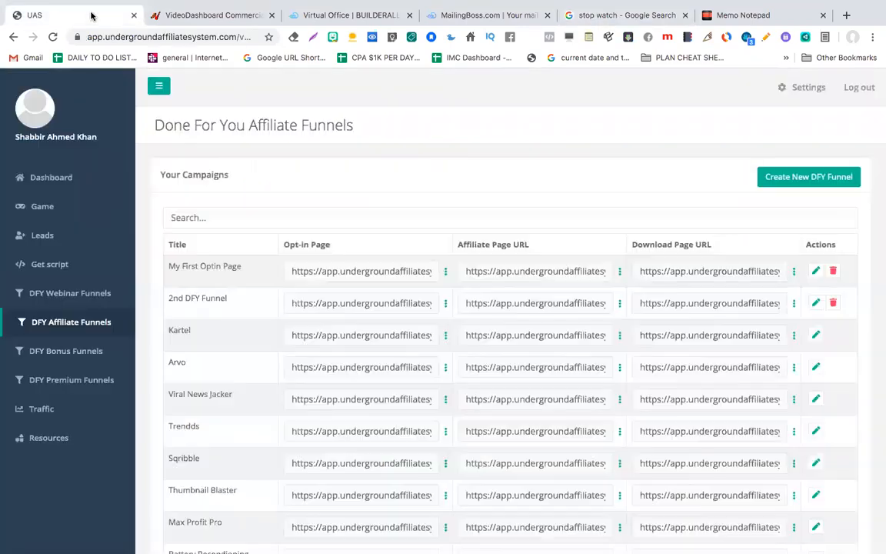
pyautogui.click(445, 272)
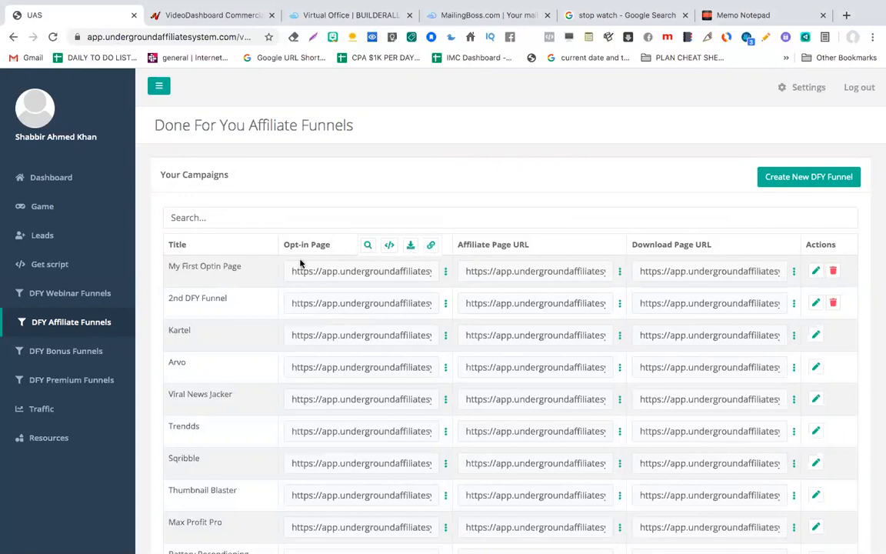
pyautogui.click(368, 247)
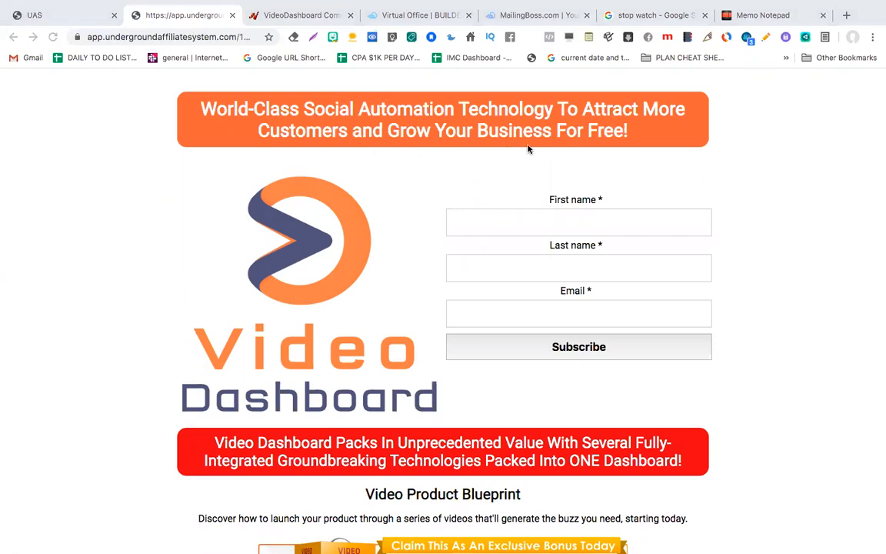
# Step: Review the live opt-in page with its signup form and bonus products
pyautogui.click(194, 37)
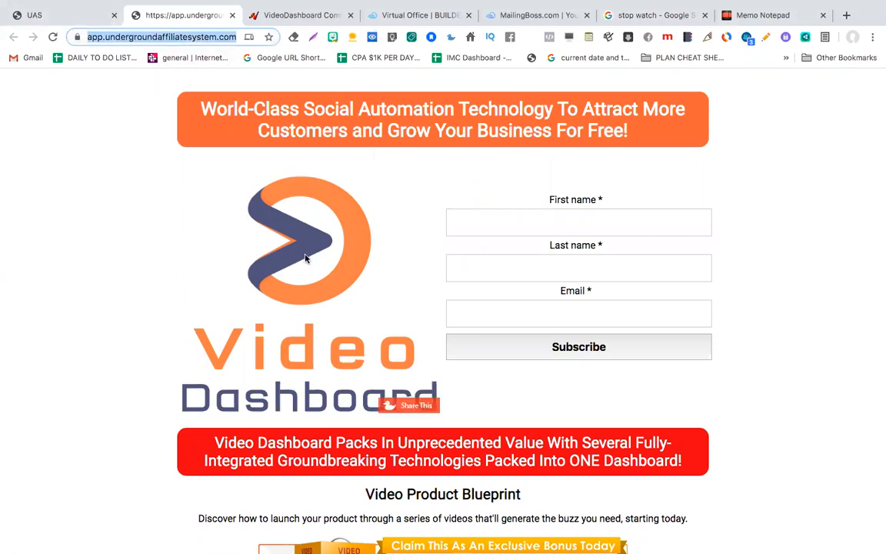
pyautogui.scroll(-4, 305, 259)
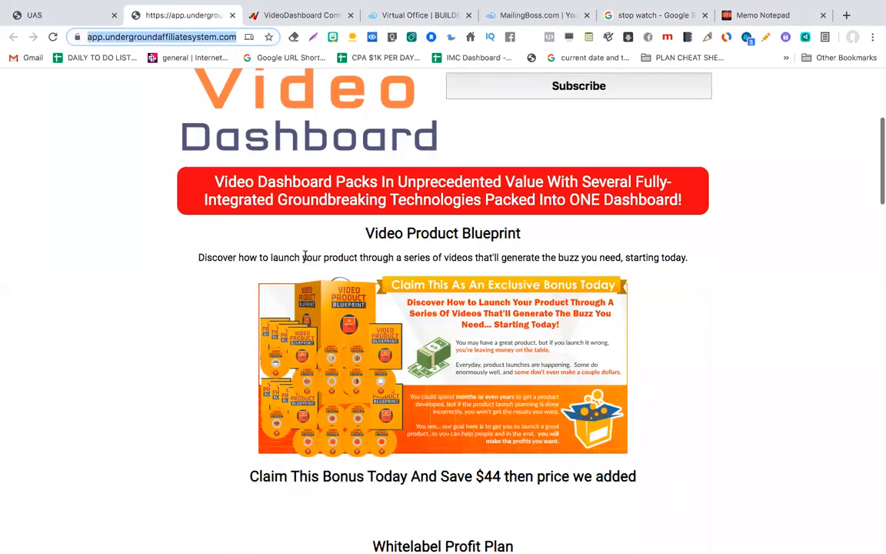
pyautogui.scroll(-1, 442, 206)
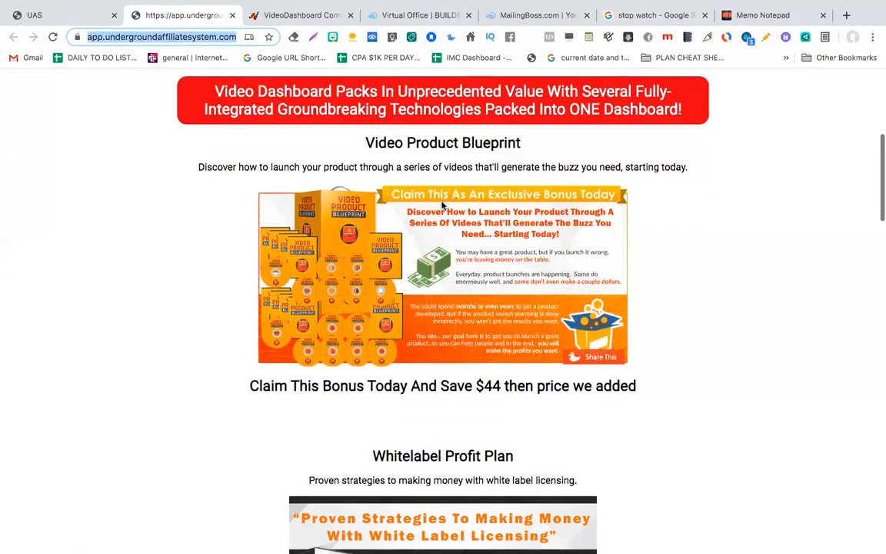
pyautogui.scroll(-3, 443, 206)
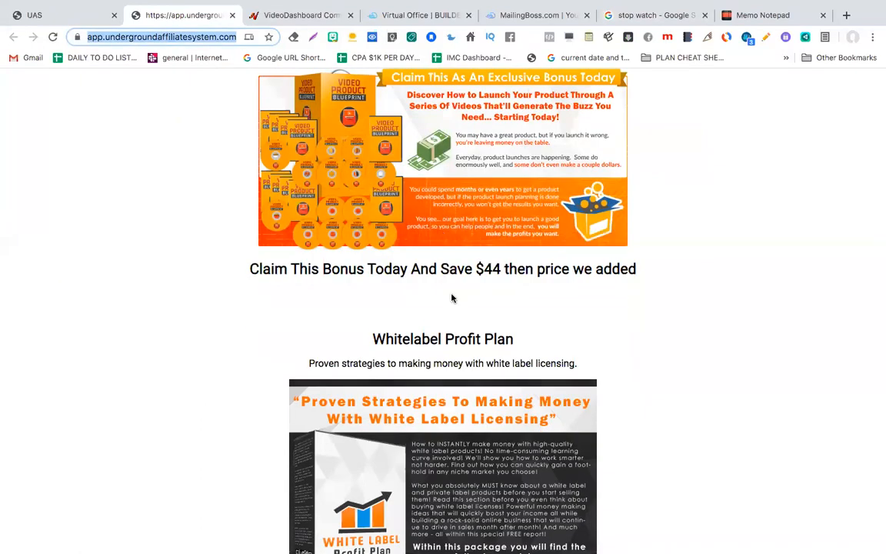
pyautogui.scroll(-1, 405, 263)
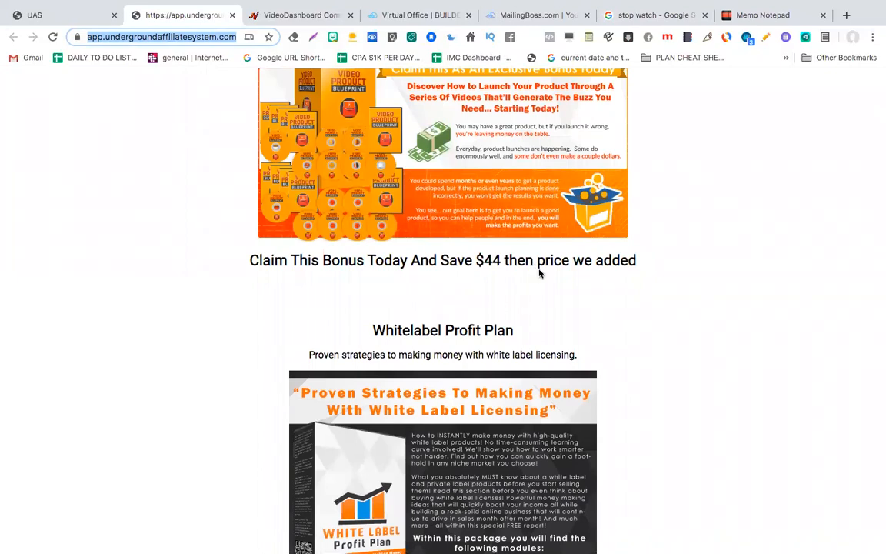
pyautogui.scroll(2, 485, 241)
pyautogui.scroll(1, 600, 357)
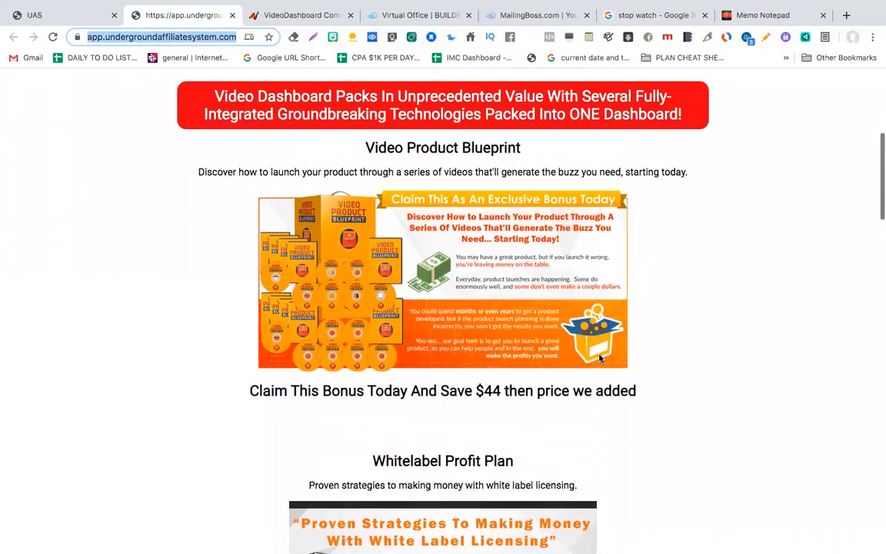
pyautogui.scroll(-4, 601, 358)
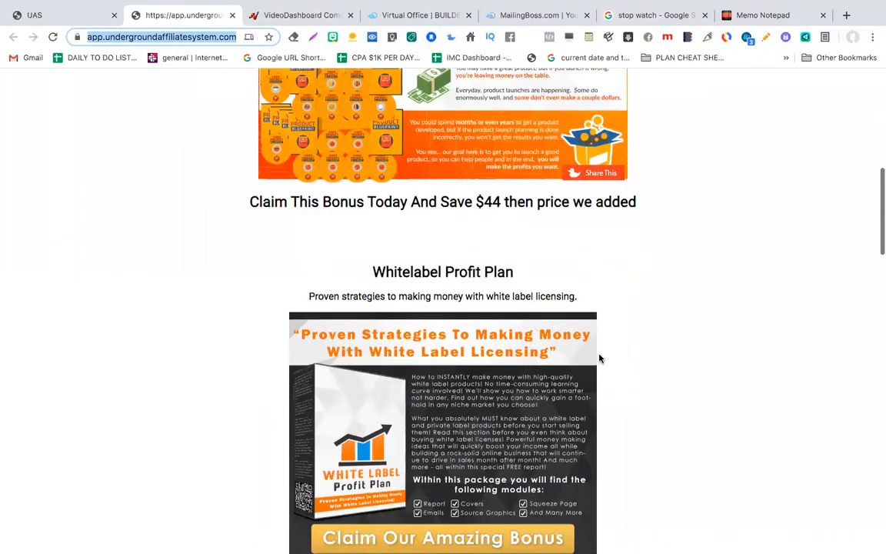
pyautogui.scroll(-2, 601, 358)
pyautogui.scroll(-3, 471, 194)
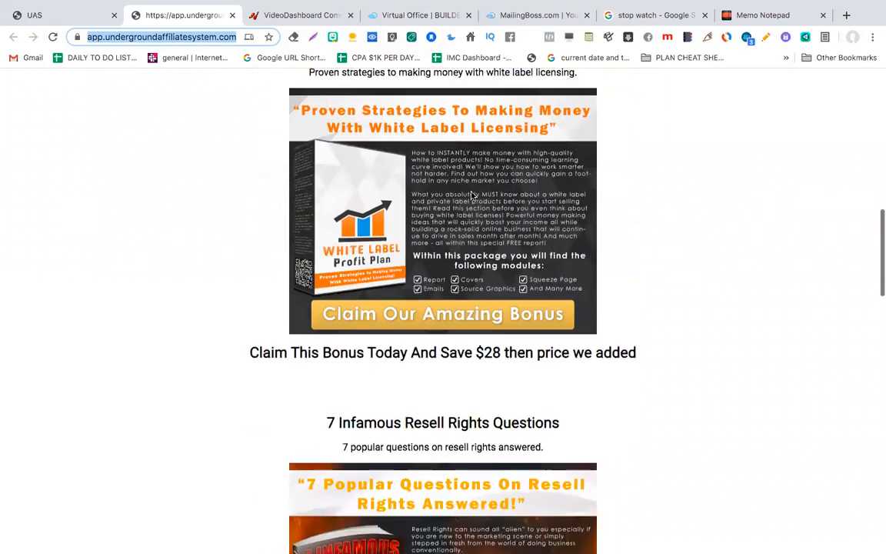
pyautogui.scroll(-1, 406, 364)
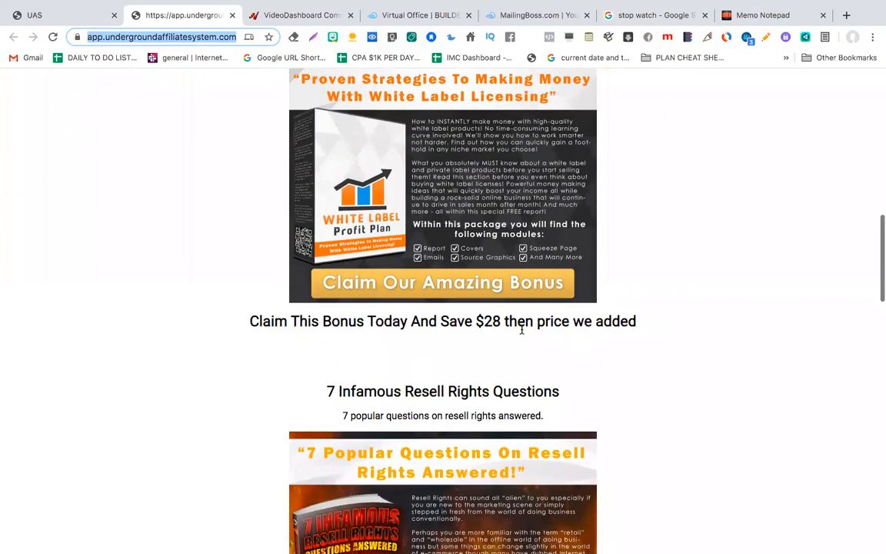
pyautogui.scroll(1, 521, 329)
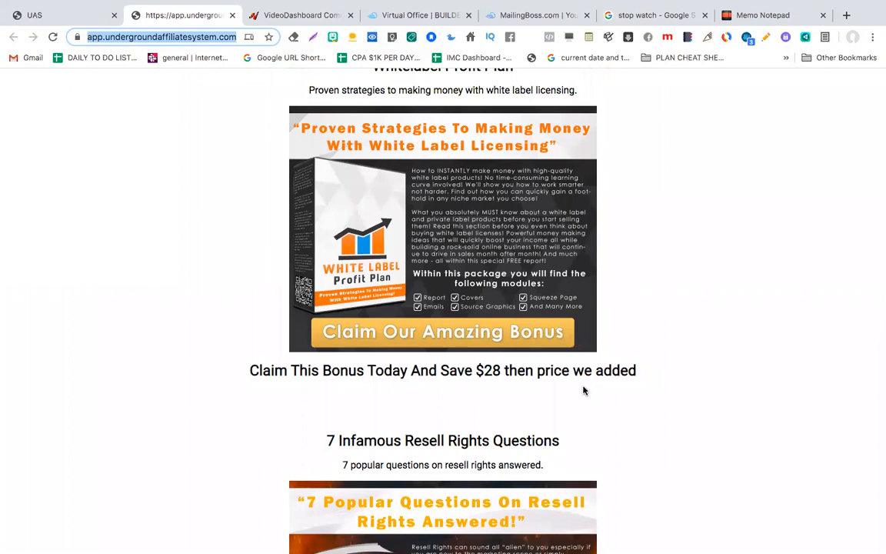
pyautogui.scroll(1, 477, 393)
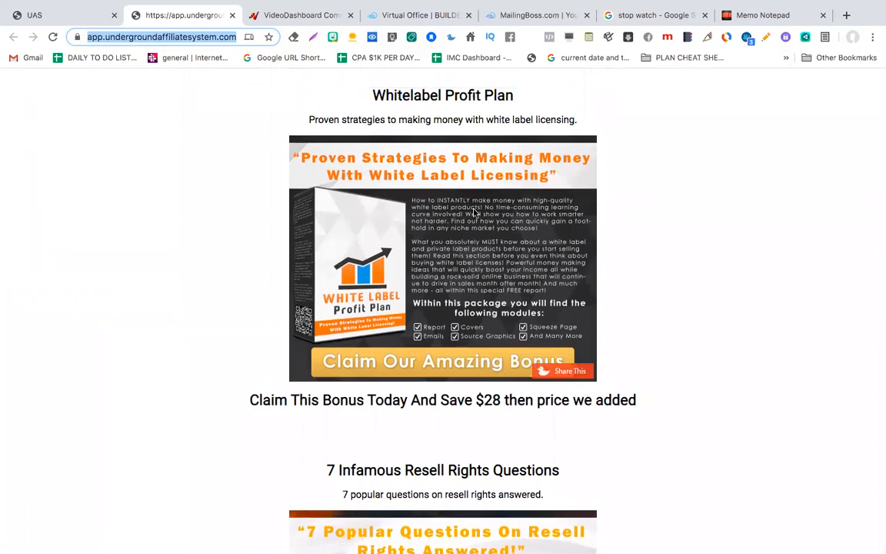
pyautogui.scroll(-3, 422, 208)
pyautogui.scroll(-2, 469, 233)
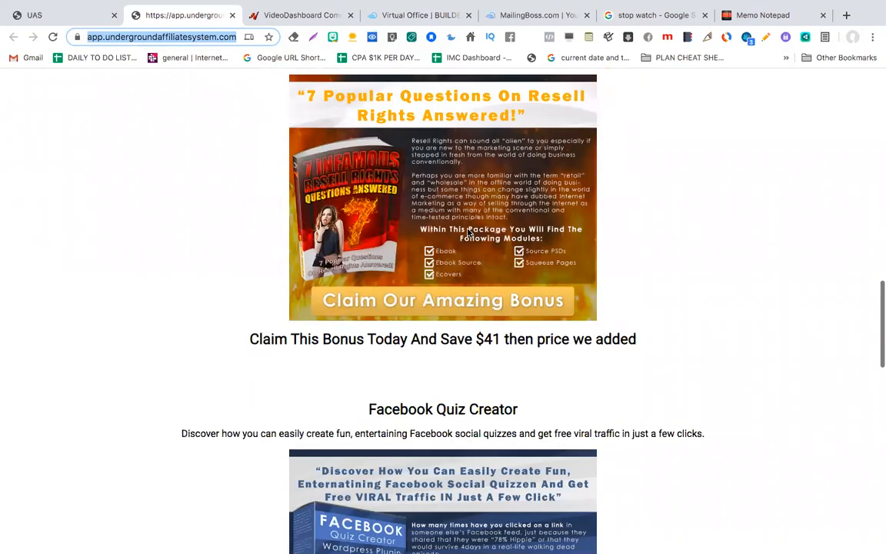
pyautogui.scroll(-2, 469, 233)
pyautogui.scroll(-1, 467, 229)
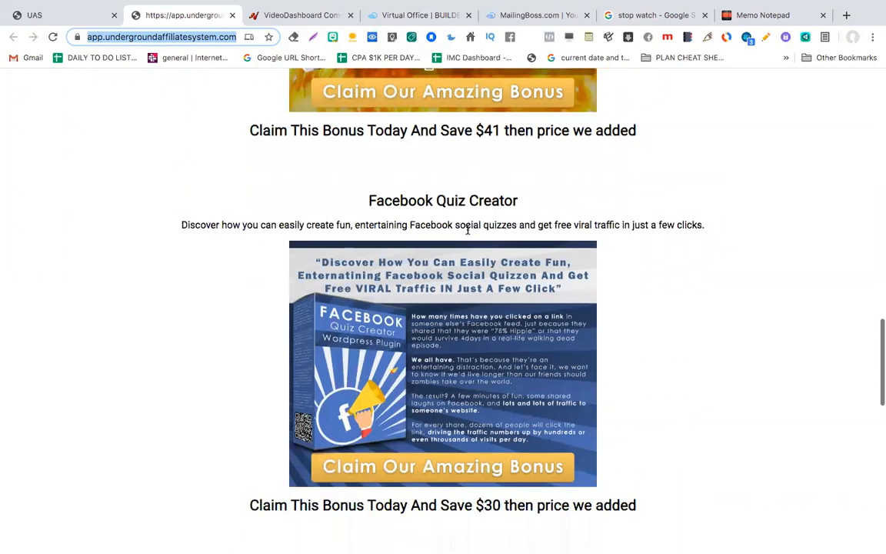
pyautogui.scroll(-5, 467, 229)
pyautogui.scroll(-5, 467, 230)
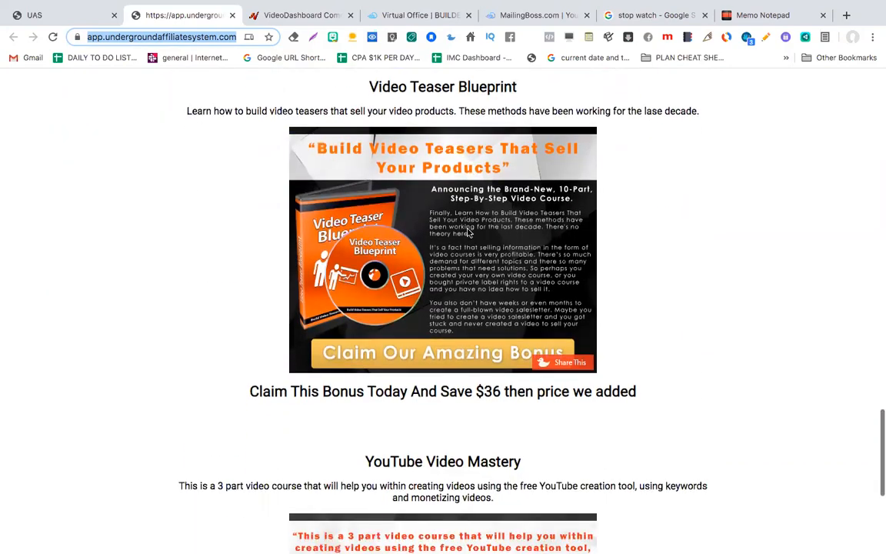
pyautogui.scroll(6, 467, 231)
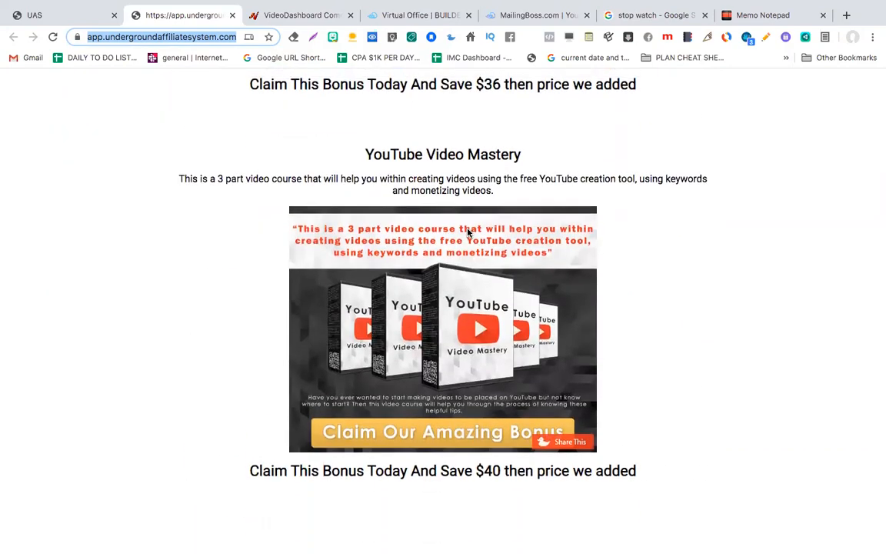
pyautogui.scroll(20, 467, 232)
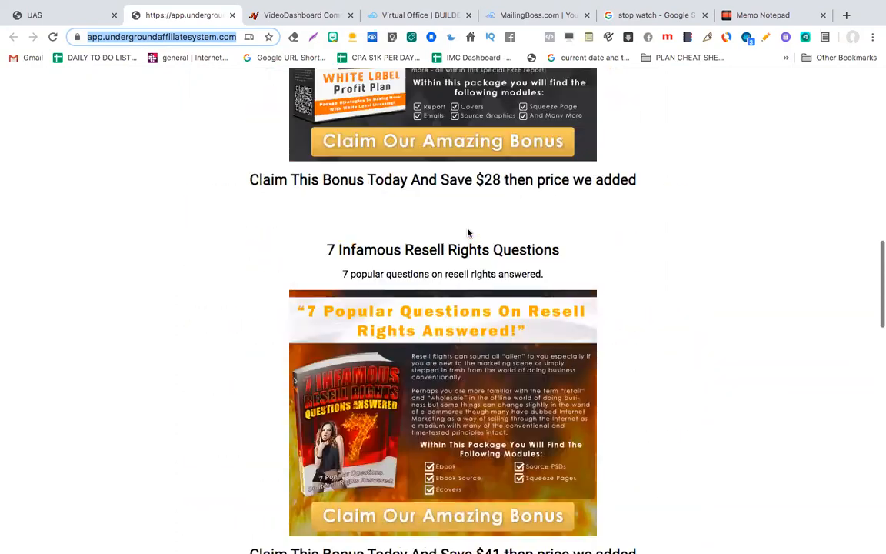
pyautogui.scroll(3, 467, 232)
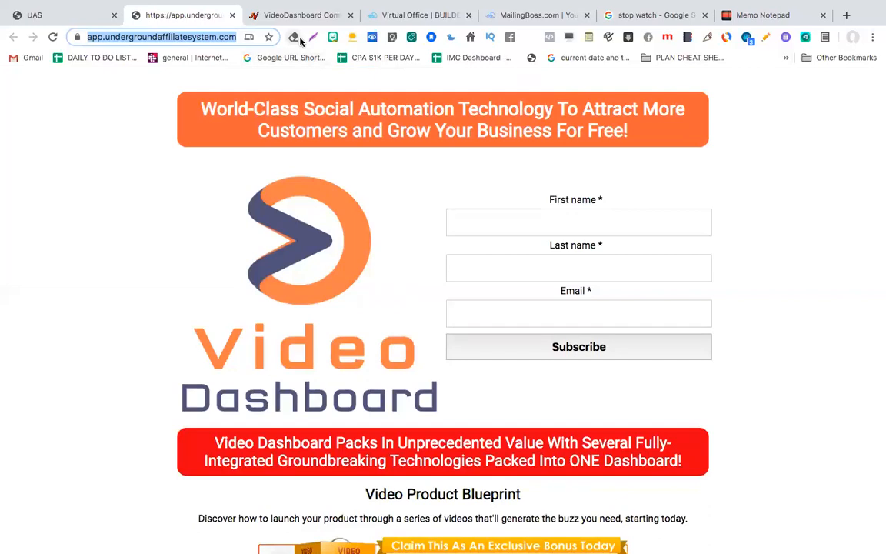
# Step: Get a temporary email address from tempail.com and copy it
pyautogui.click(846, 16)
pyautogui.write('tem')
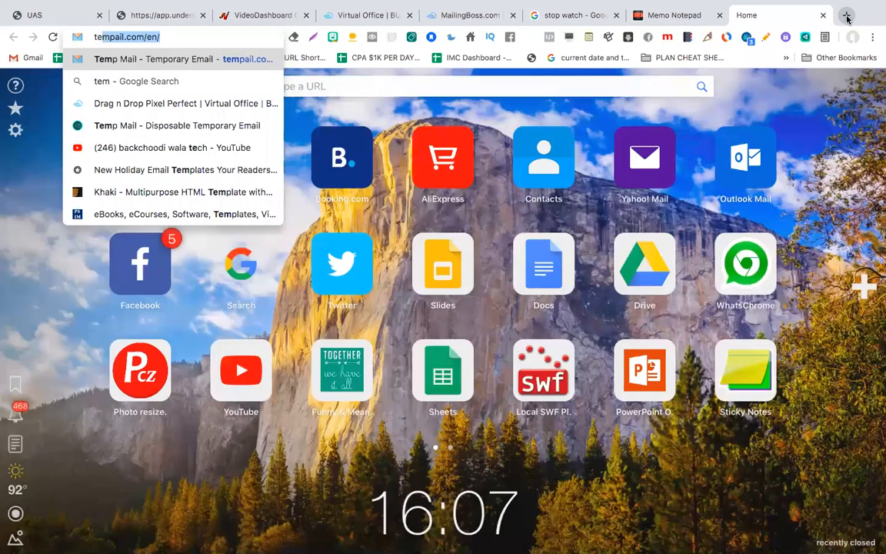
pyautogui.press('Return')
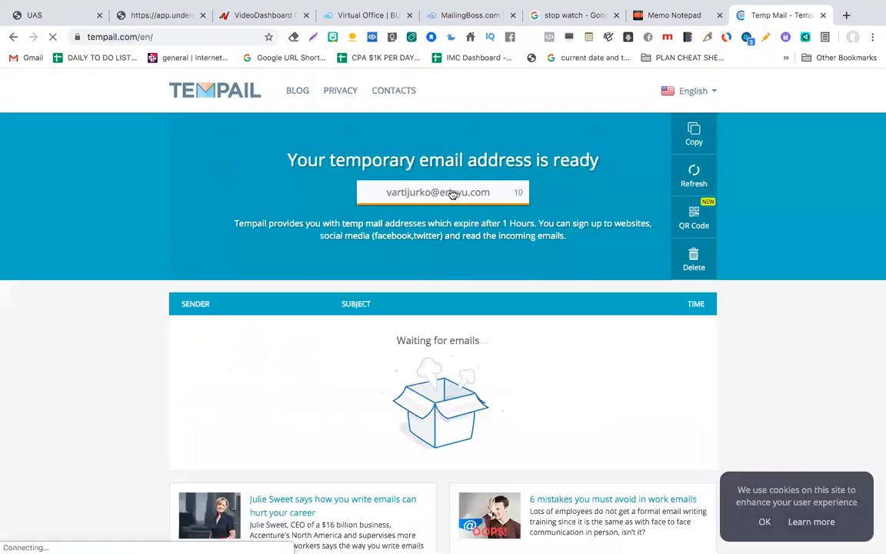
pyautogui.click(451, 194)
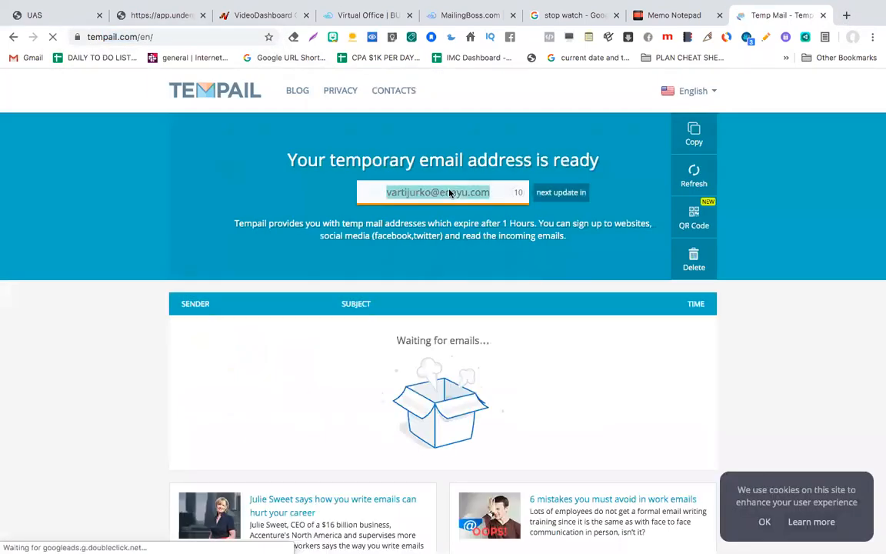
pyautogui.click(40, 16)
# Step: Subscribe on the opt-in form using the temporary email, its username as first name, and a last name
pyautogui.click(157, 15)
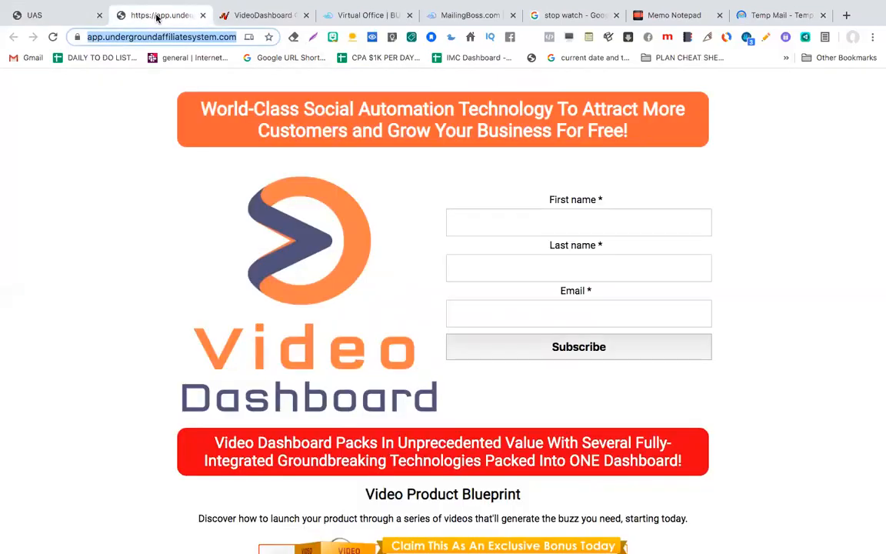
pyautogui.click(572, 312)
pyautogui.press('super+v')
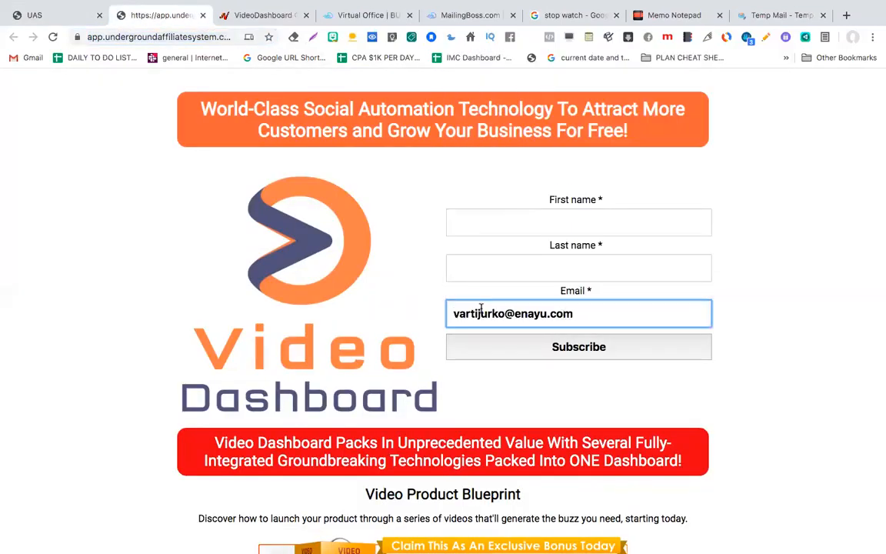
pyautogui.doubleClick(481, 310)
pyautogui.click(508, 219)
pyautogui.press('super+v')
pyautogui.click(501, 264)
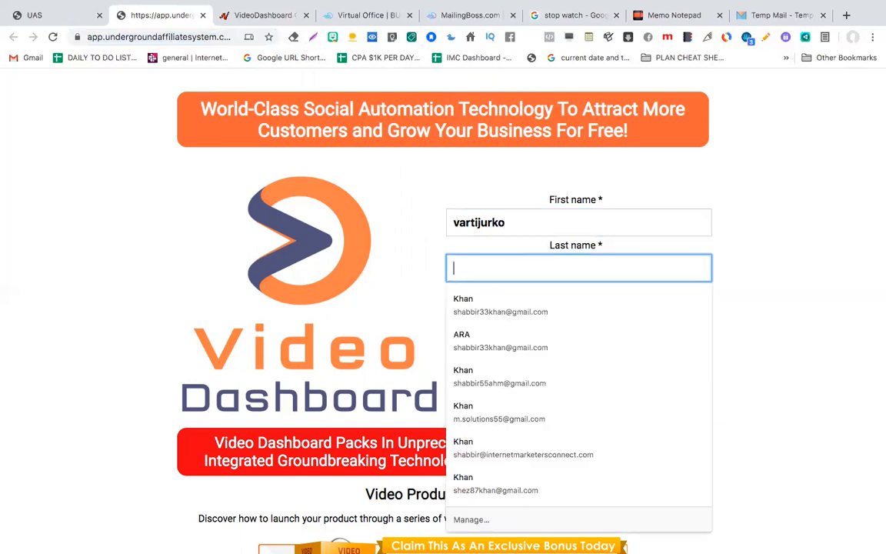
pyautogui.write('Gusto')
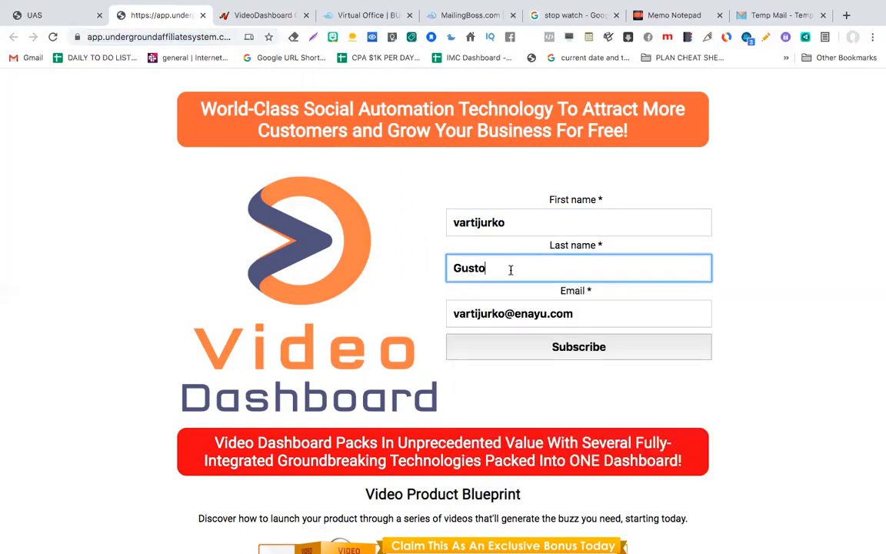
pyautogui.click(568, 355)
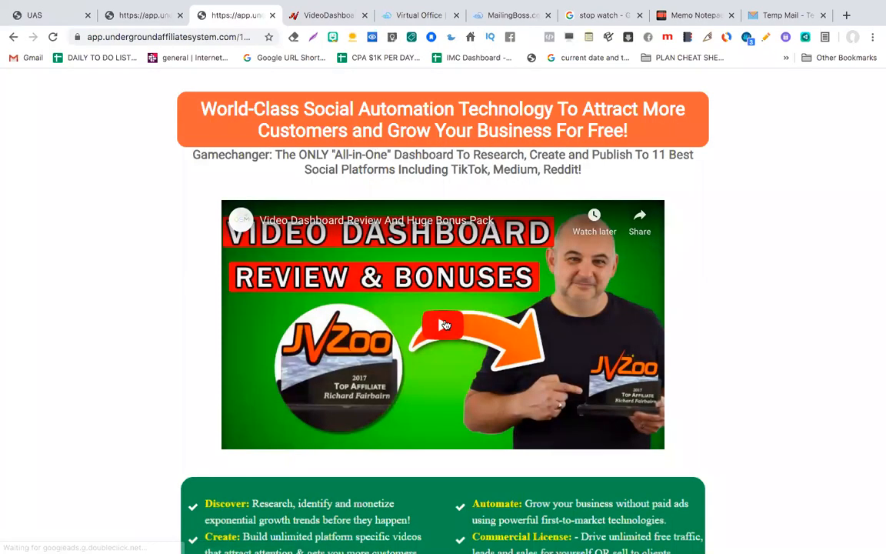
# Step: Scroll through the affiliate page to check the review video and bonuses like YouTube Video Mastery
pyautogui.scroll(-6, 445, 325)
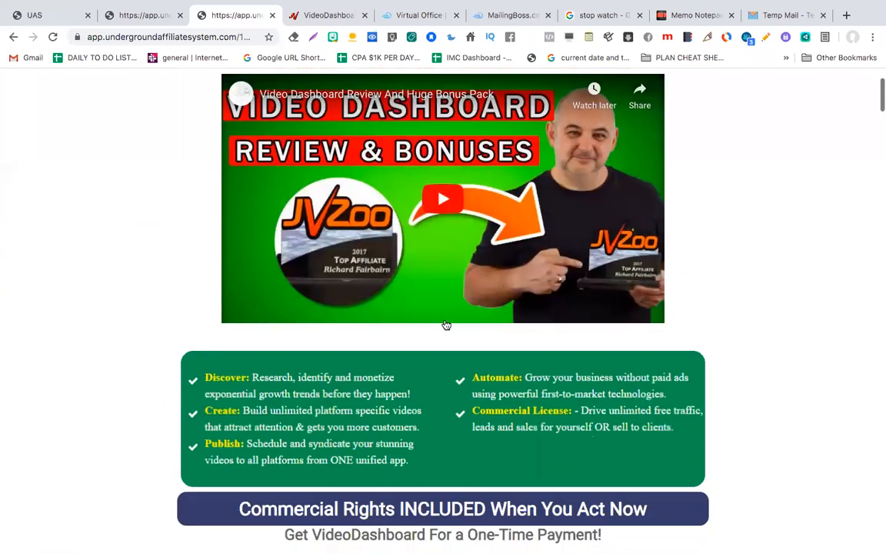
pyautogui.scroll(-3, 445, 324)
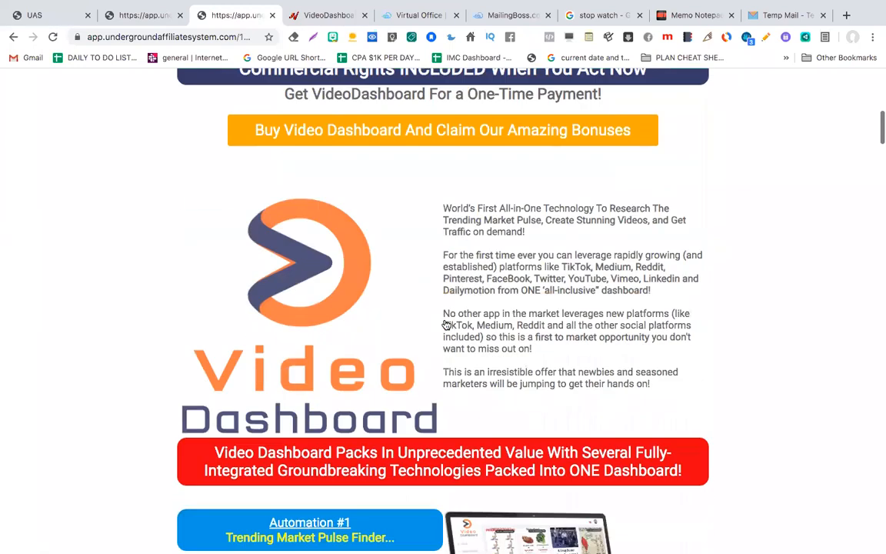
pyautogui.scroll(-1, 446, 325)
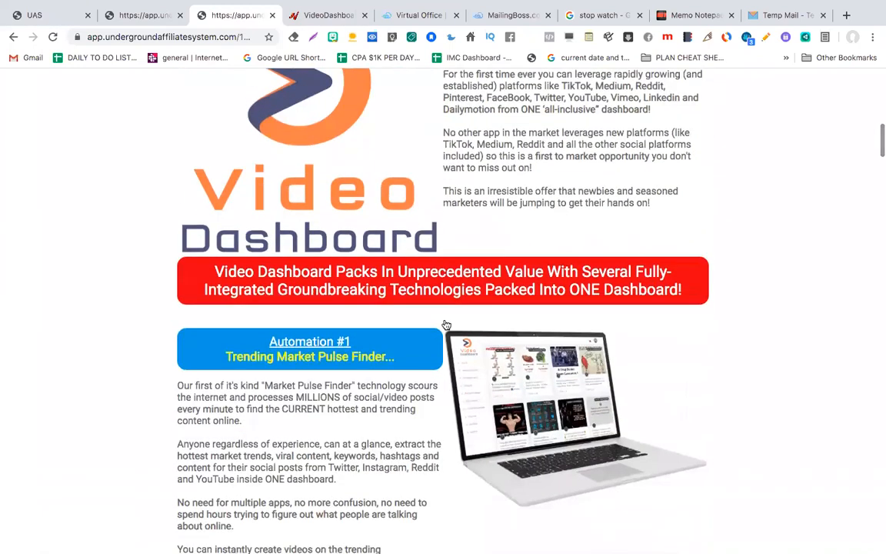
pyautogui.scroll(-1, 447, 325)
pyautogui.scroll(-14, 446, 325)
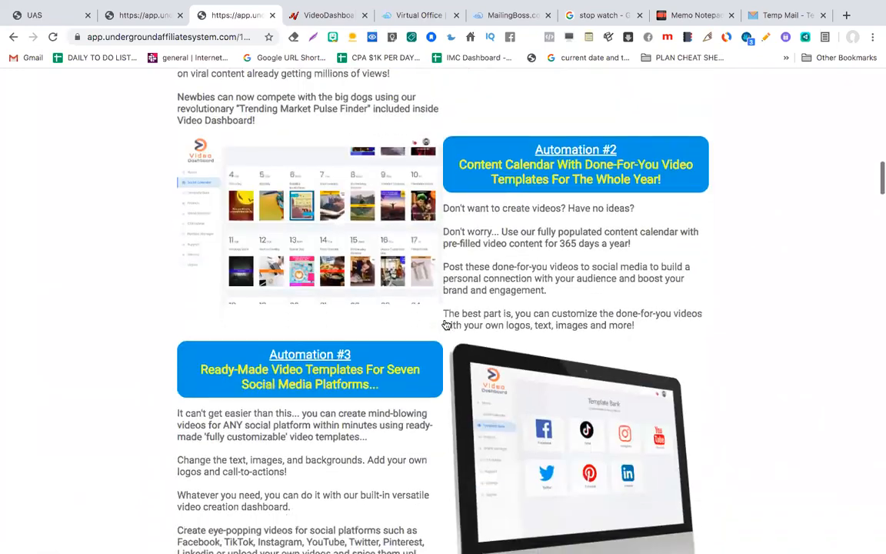
pyautogui.scroll(-8, 447, 325)
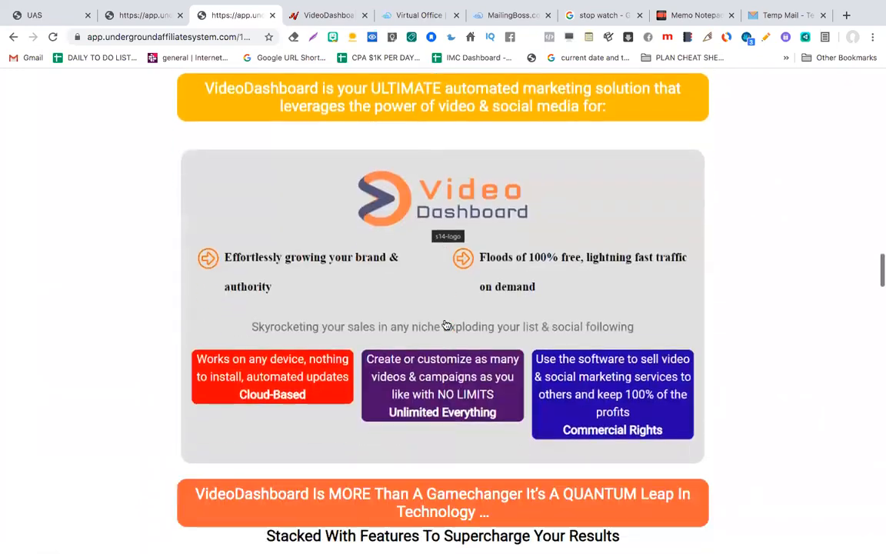
pyautogui.scroll(2, 447, 324)
pyautogui.scroll(-9, 435, 213)
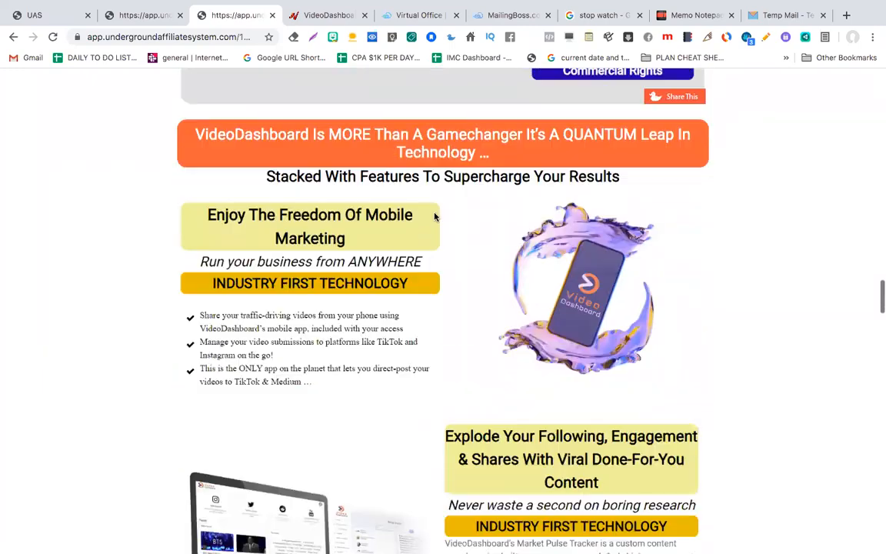
pyautogui.scroll(-11, 435, 217)
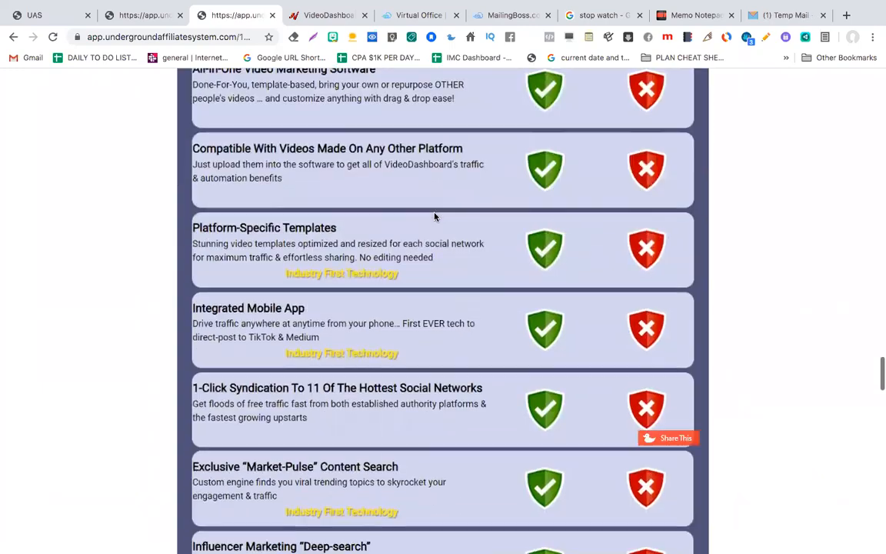
pyautogui.scroll(-20, 435, 217)
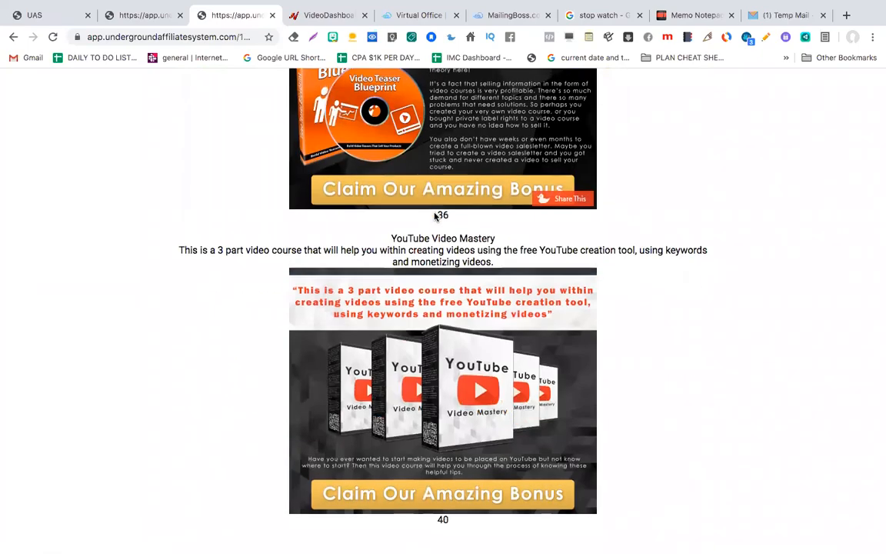
pyautogui.scroll(20, 435, 217)
pyautogui.scroll(-15, 434, 217)
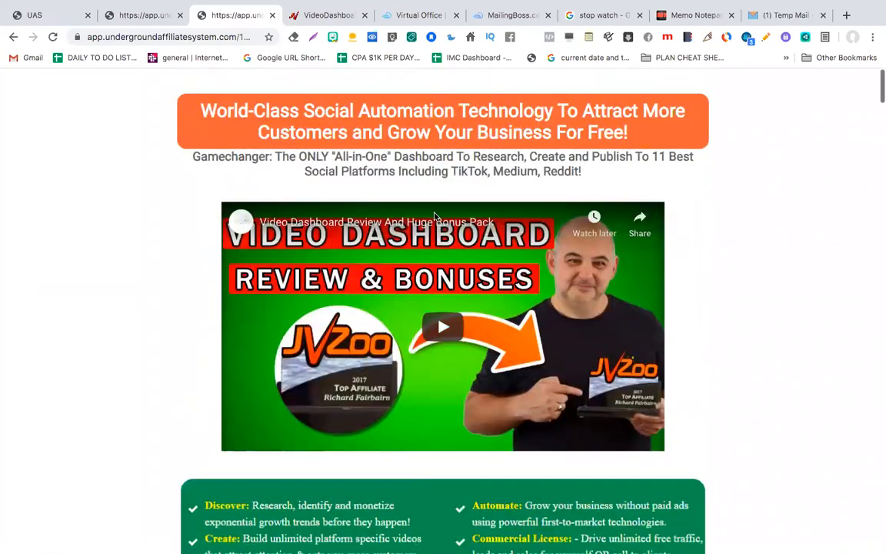
pyautogui.scroll(-20, 435, 217)
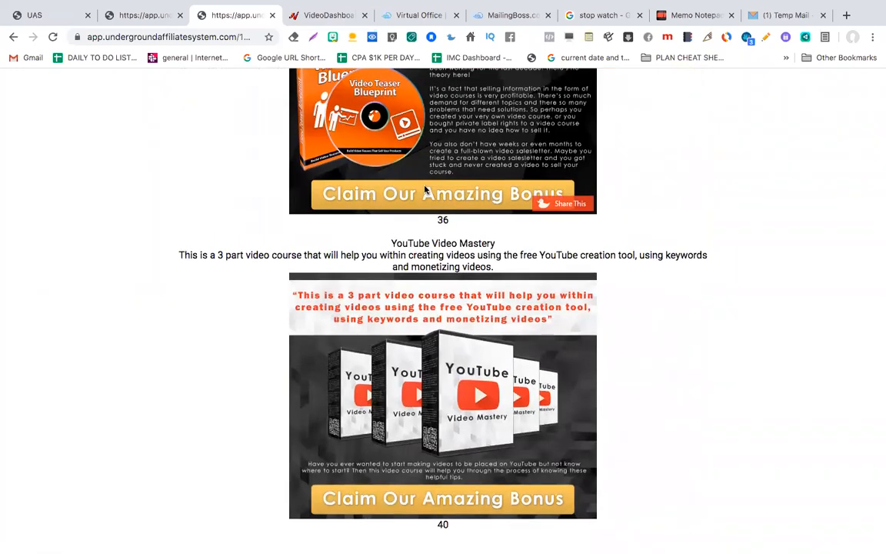
pyautogui.scroll(20, 424, 196)
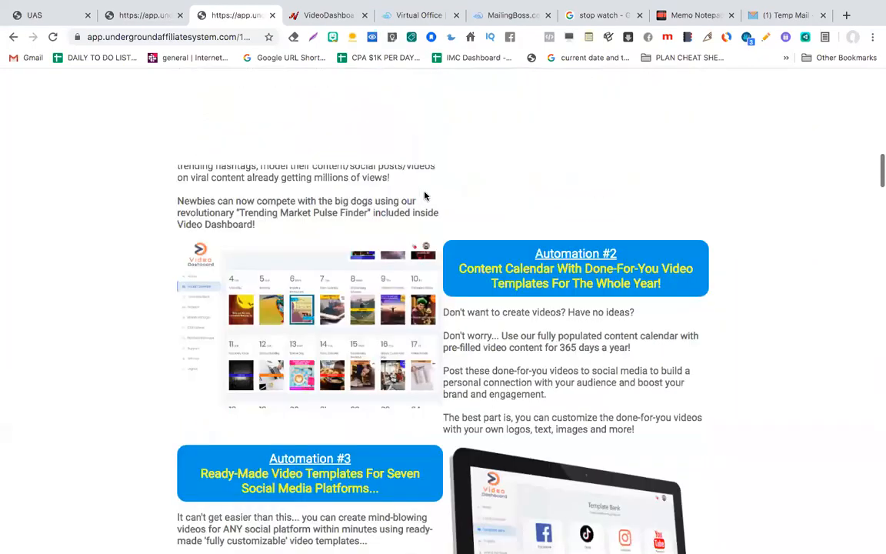
pyautogui.scroll(10, 424, 195)
pyautogui.scroll(-7, 423, 194)
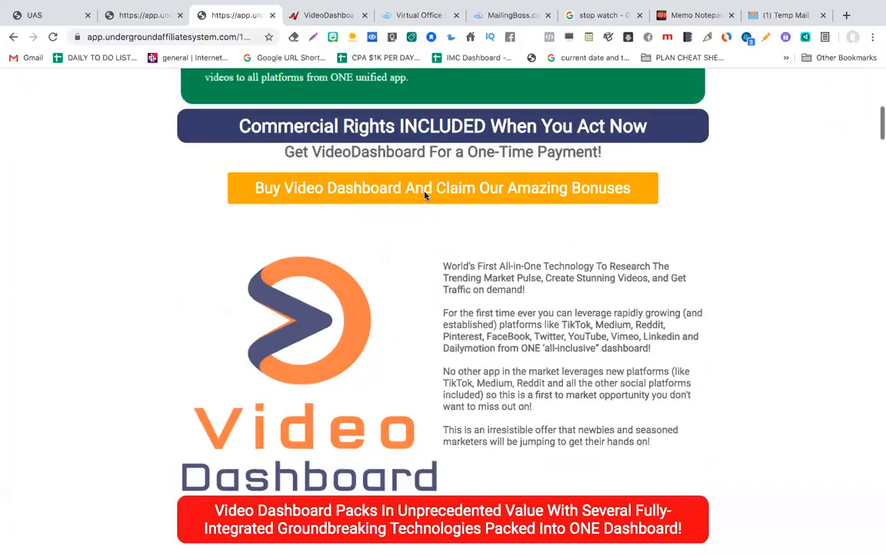
pyautogui.scroll(-3, 359, 324)
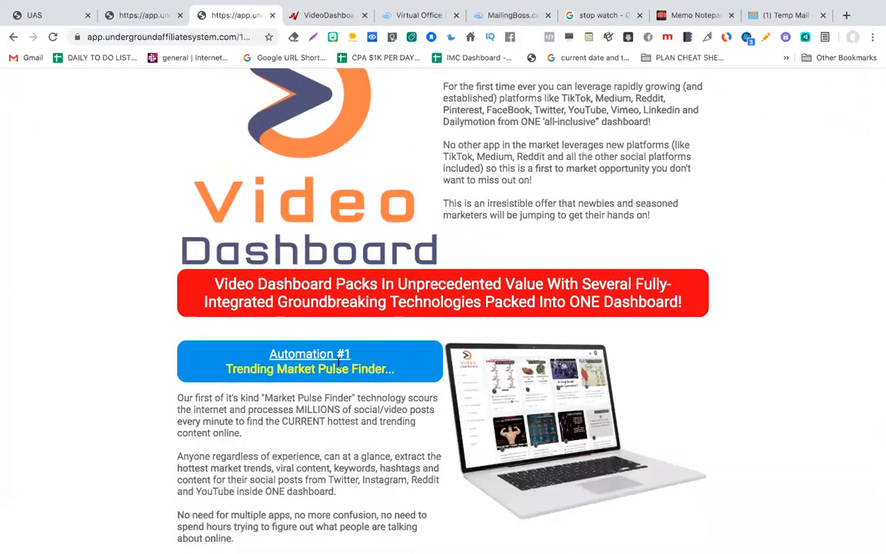
pyautogui.scroll(-8, 339, 363)
pyautogui.scroll(-11, 346, 279)
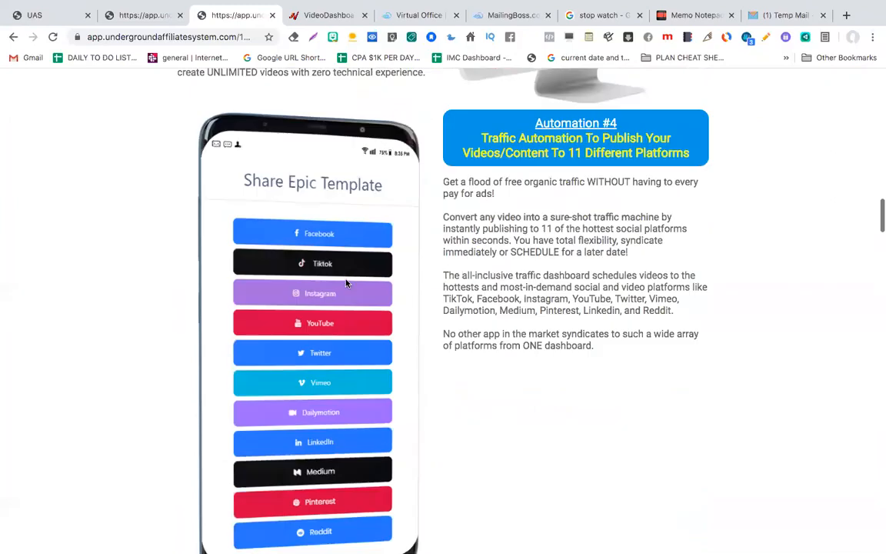
pyautogui.scroll(-5, 395, 450)
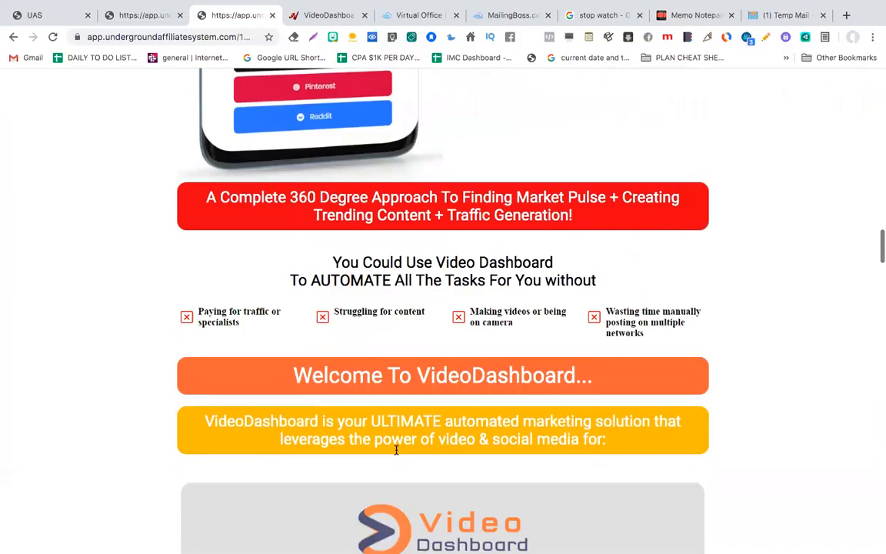
pyautogui.scroll(-3, 407, 412)
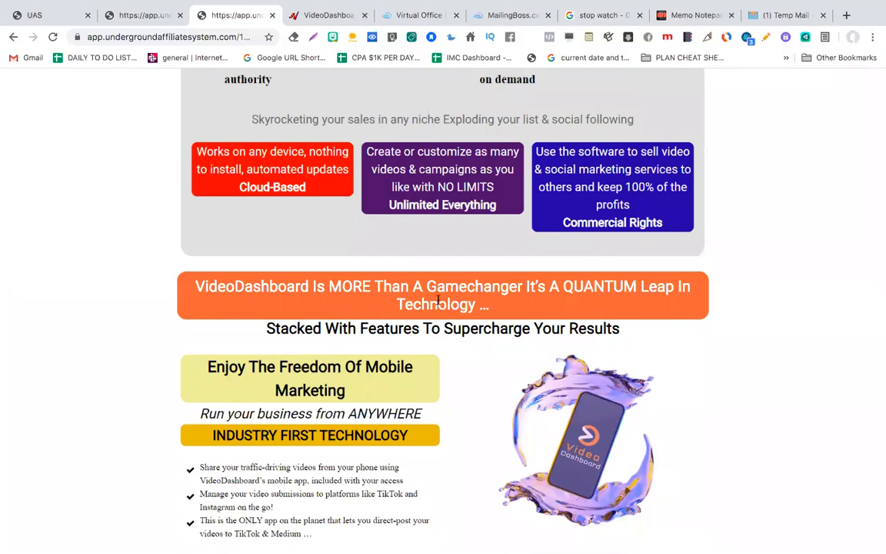
pyautogui.scroll(-12, 439, 302)
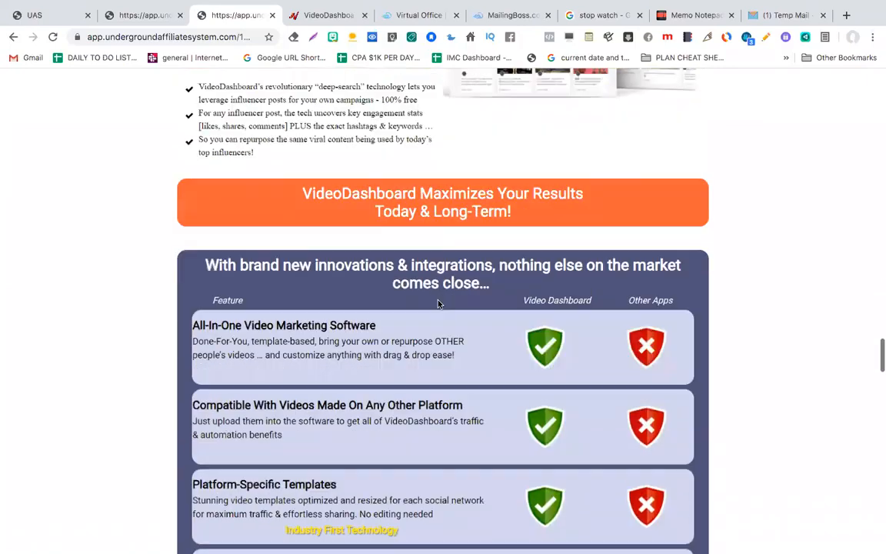
pyautogui.scroll(-10, 438, 304)
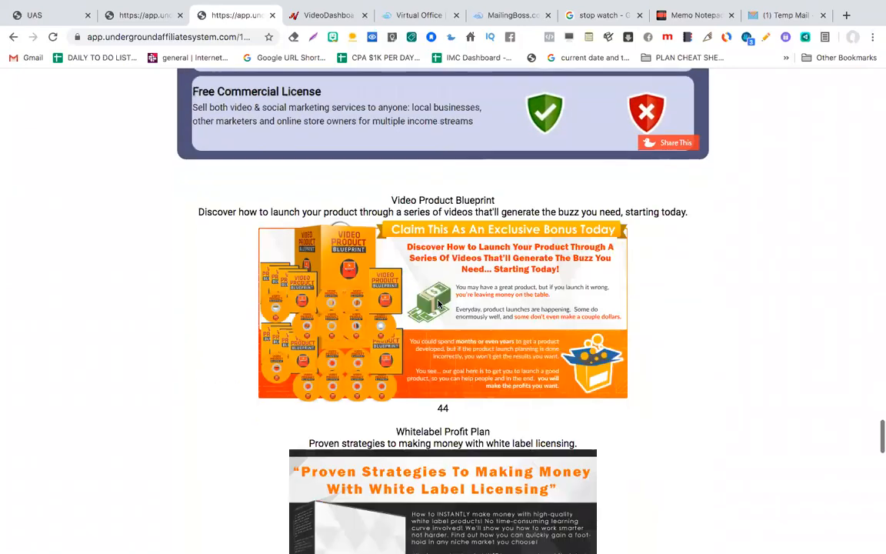
pyautogui.scroll(-7, 439, 305)
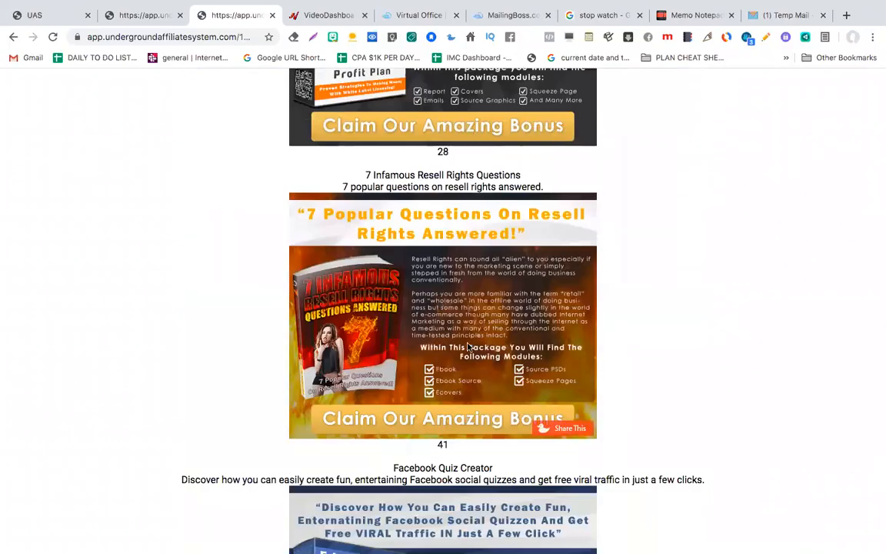
pyautogui.scroll(-12, 456, 419)
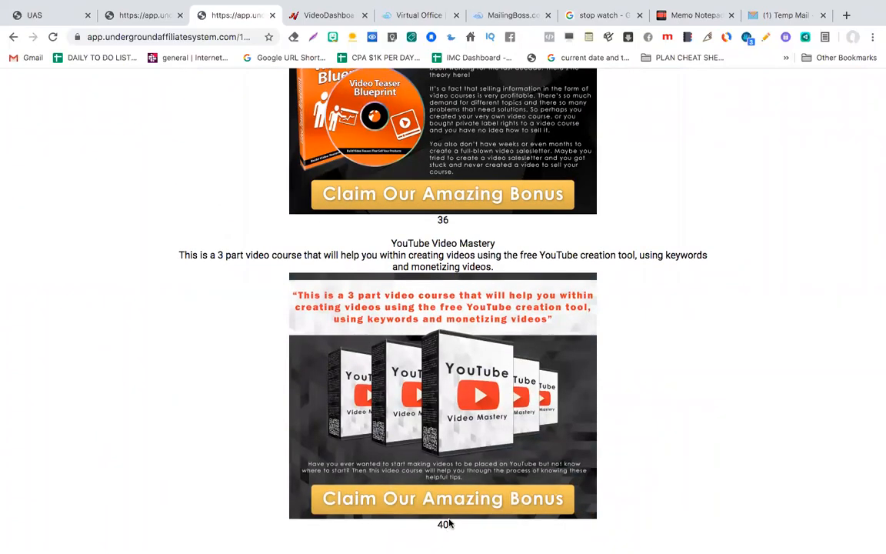
pyautogui.click(457, 504)
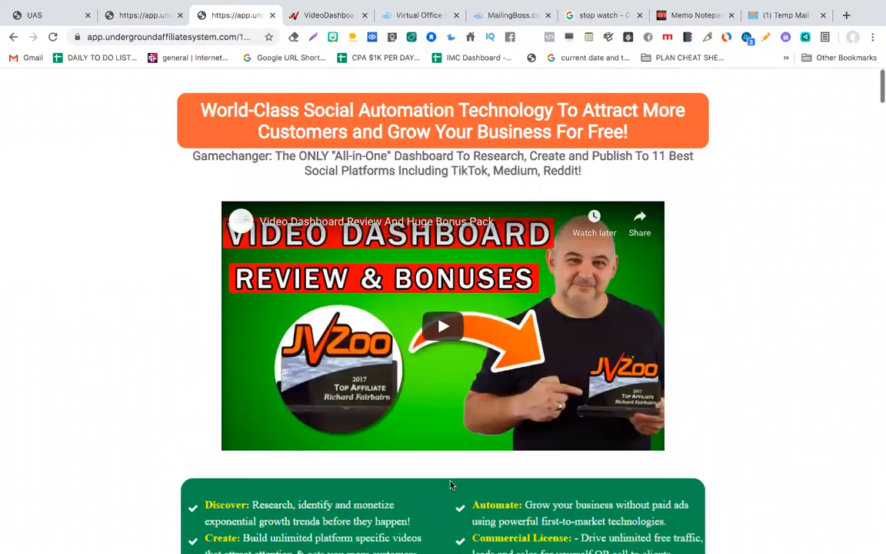
# Step: Preview the funnel's bonus download page from the Done For You Affiliate Funnels list
pyautogui.click(145, 15)
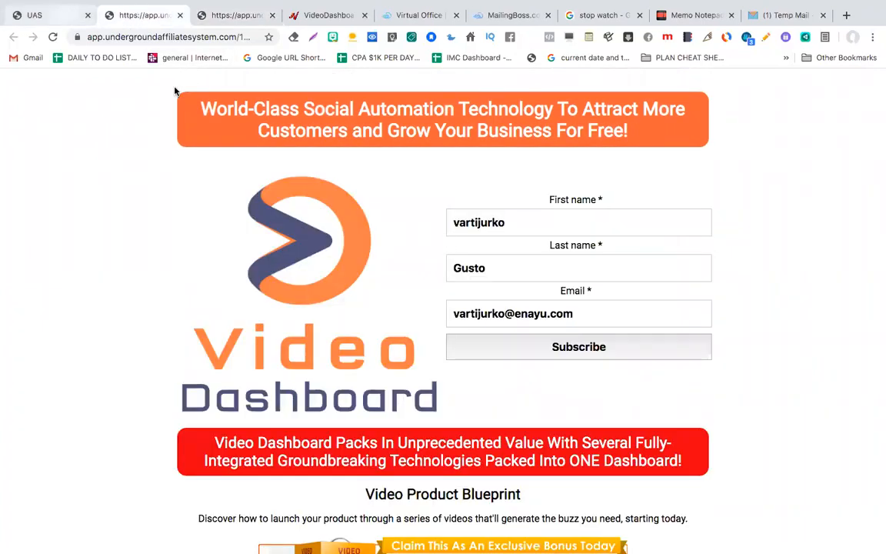
pyautogui.click(45, 16)
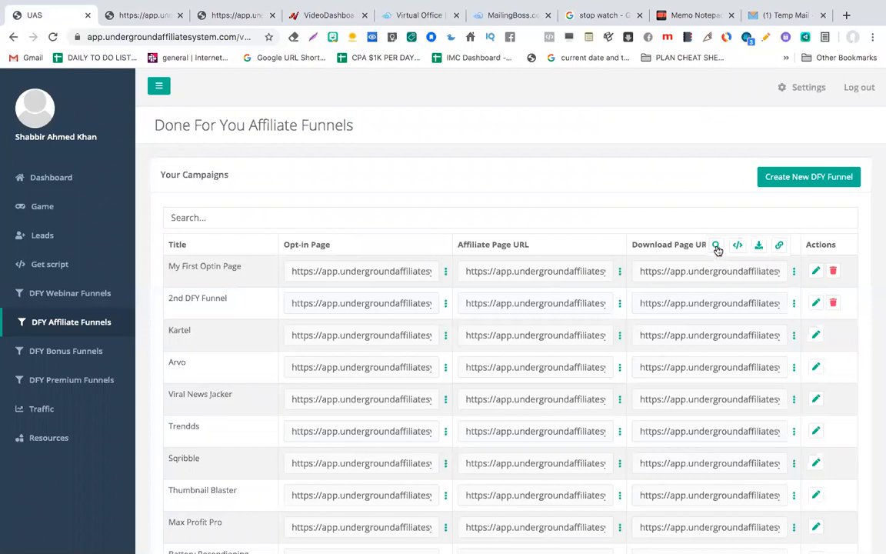
pyautogui.click(716, 246)
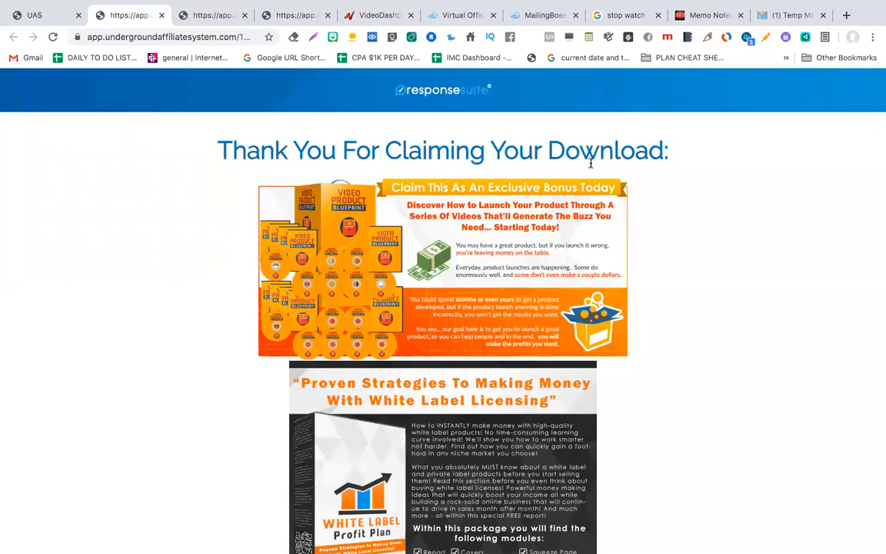
# Step: Claim the White Label Profit Plan bonus on the 'Thank You For Claiming Your Download' page
pyautogui.scroll(-3, 459, 288)
pyautogui.scroll(-15, 459, 288)
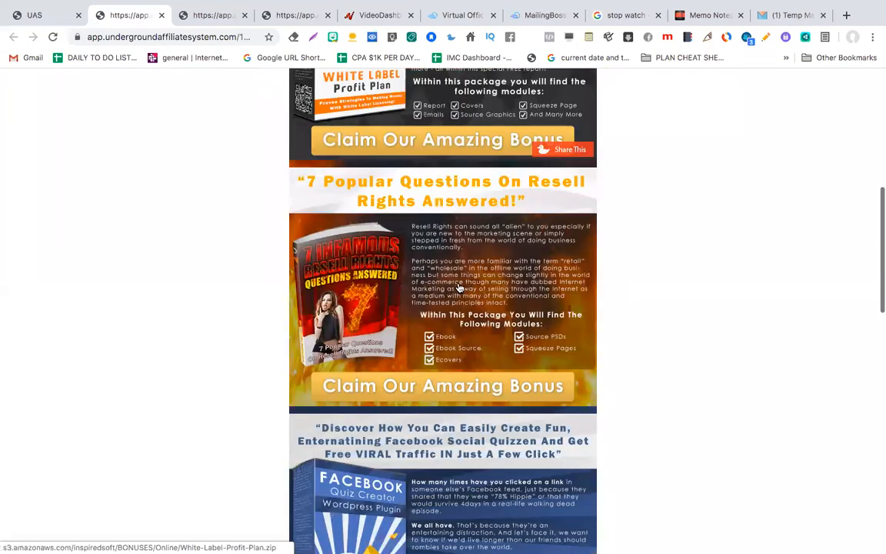
pyautogui.scroll(1, 470, 246)
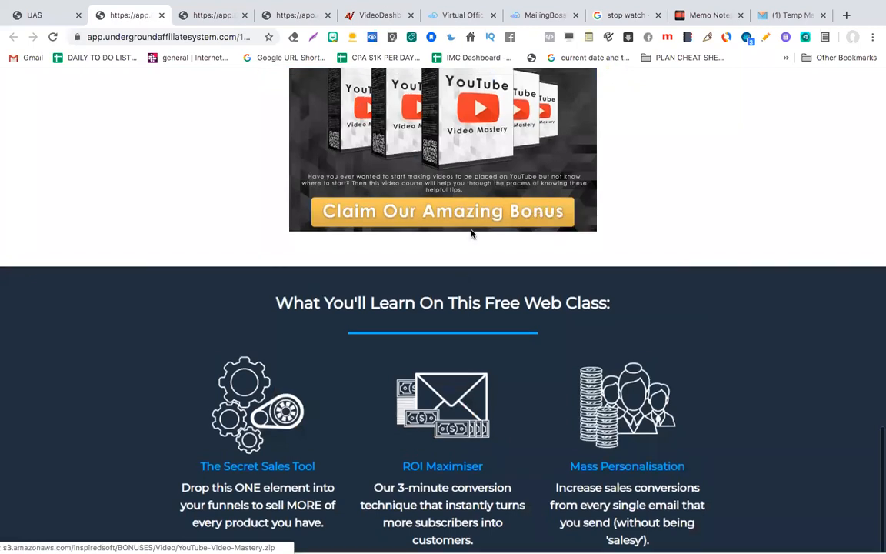
pyautogui.scroll(10, 480, 218)
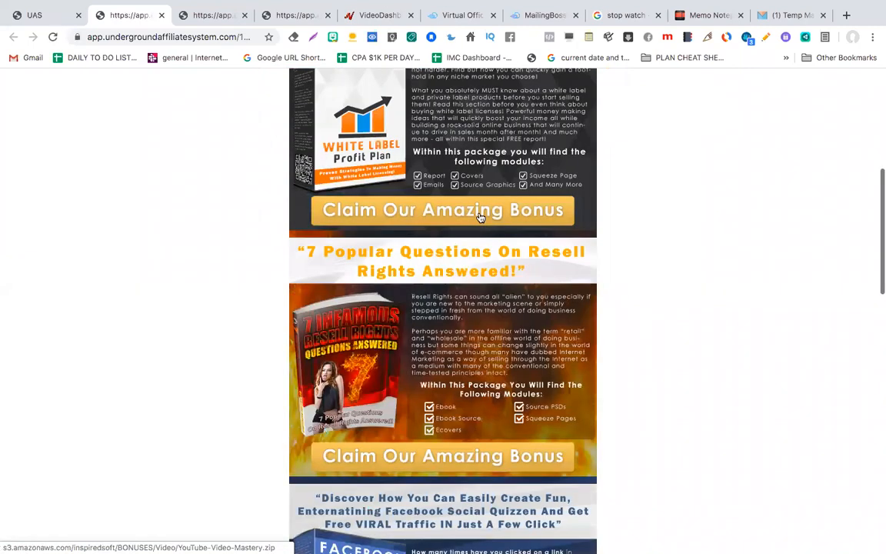
pyautogui.scroll(5, 480, 217)
pyautogui.scroll(-5, 451, 257)
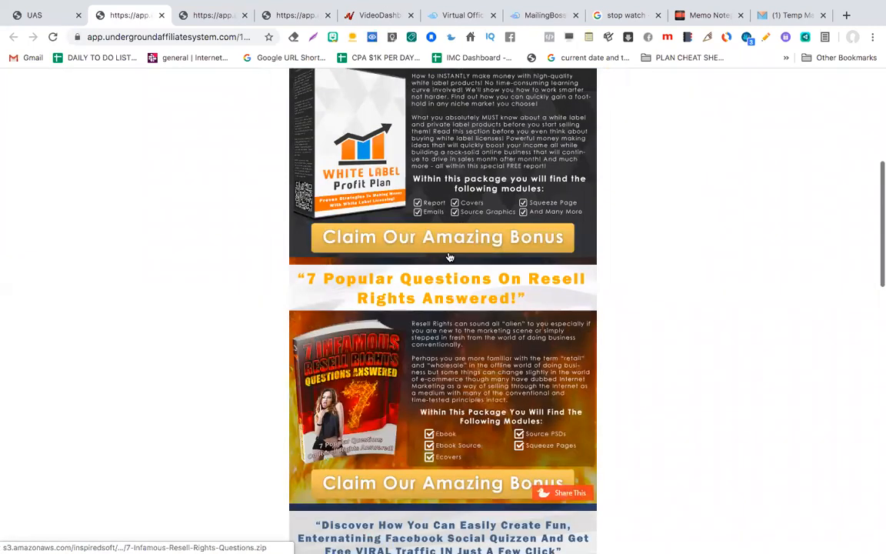
pyautogui.click(450, 256)
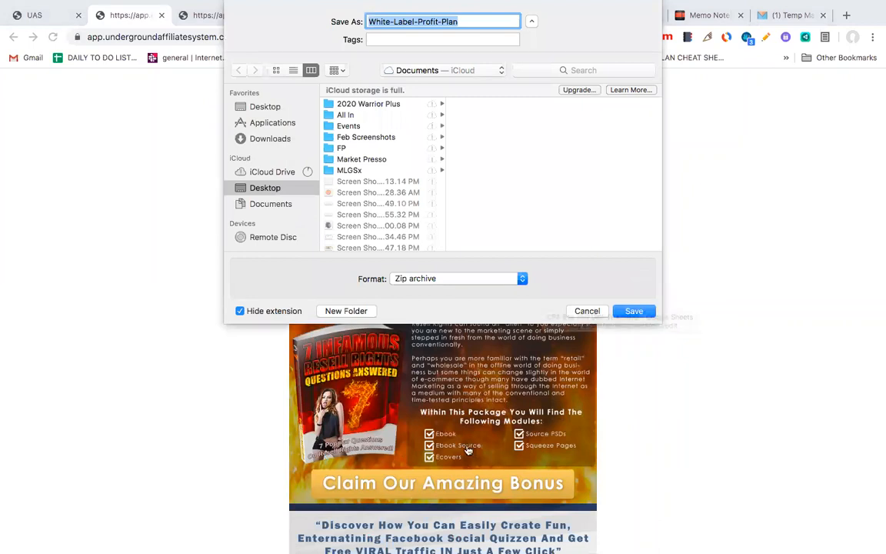
# Step: Cancel saving the White Label Profit Plan download and go back to the affiliate funnels list
pyautogui.click(586, 311)
pyautogui.scroll(-10, 470, 440)
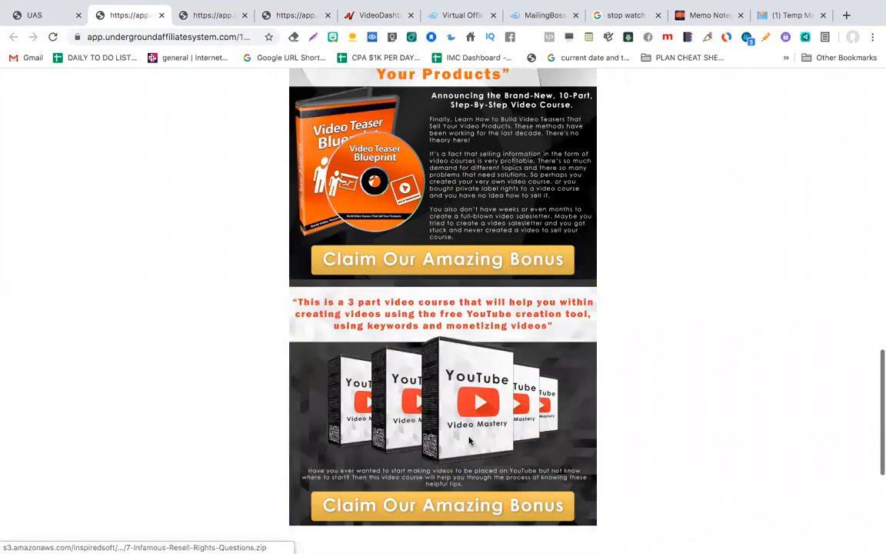
pyautogui.scroll(-4, 470, 440)
pyautogui.click(35, 16)
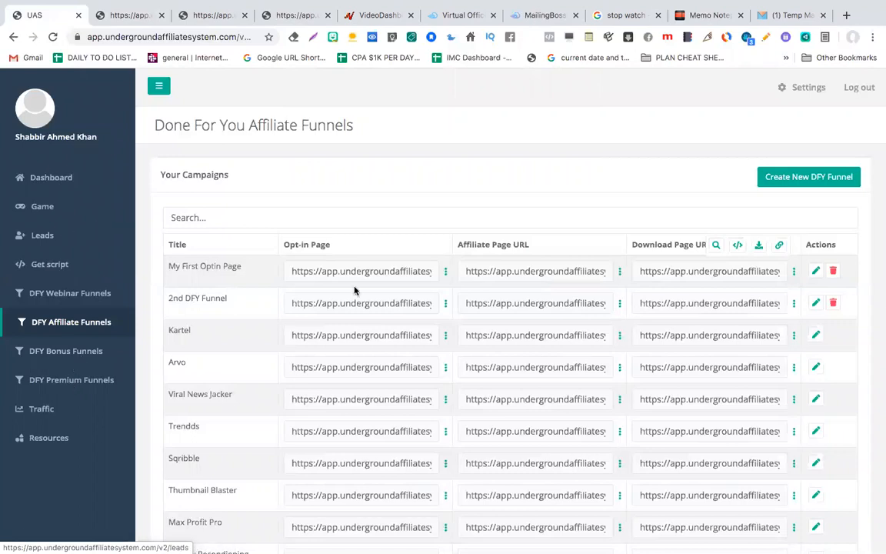
pyautogui.click(797, 17)
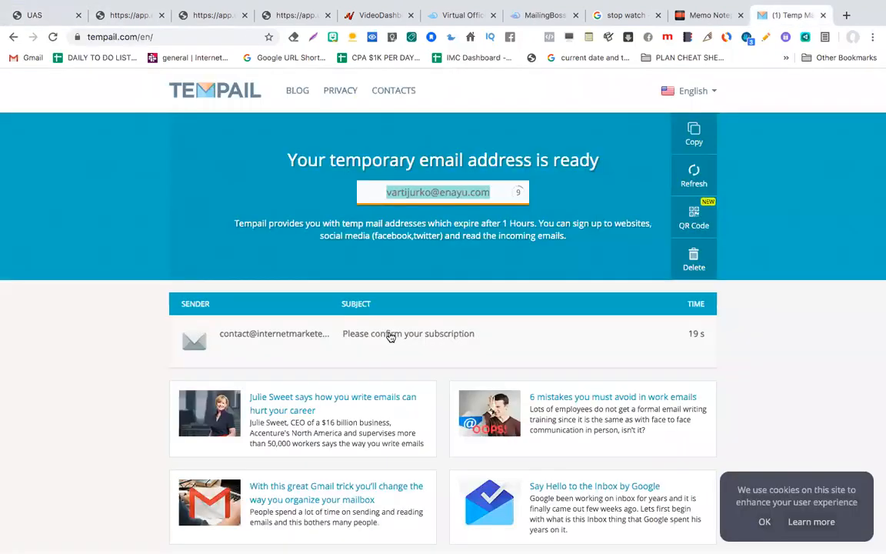
pyautogui.click(390, 337)
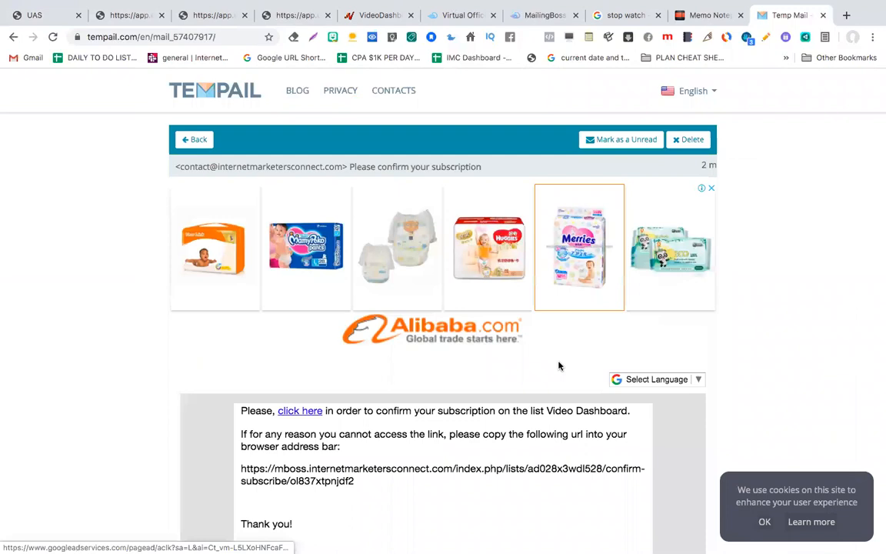
pyautogui.scroll(-3, 559, 366)
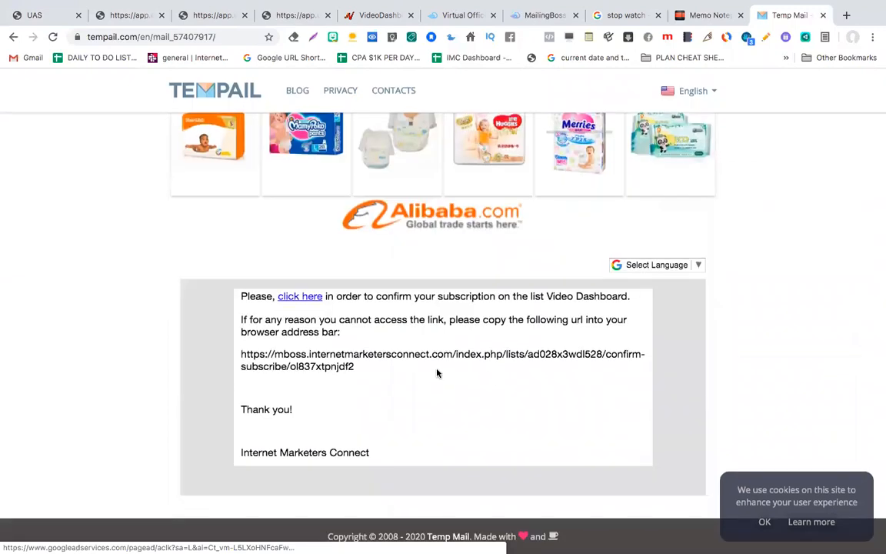
pyautogui.scroll(3, 437, 373)
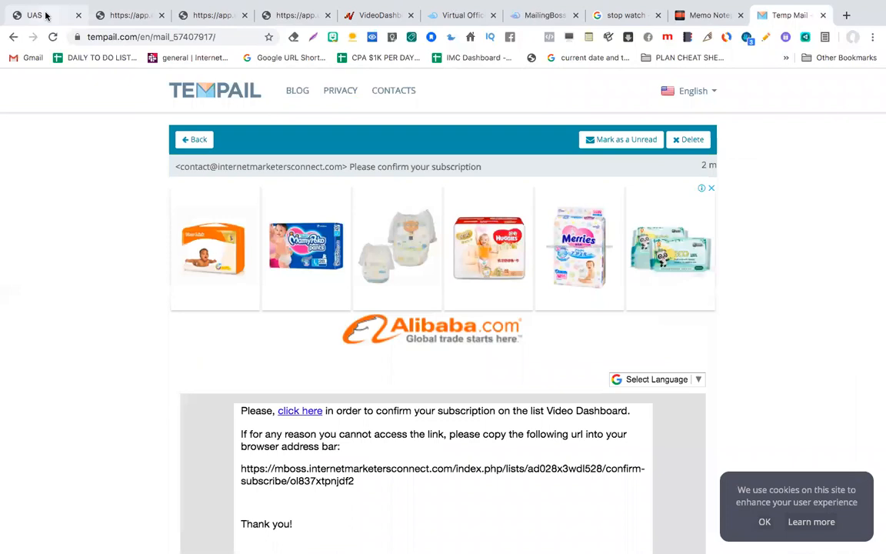
pyautogui.click(46, 16)
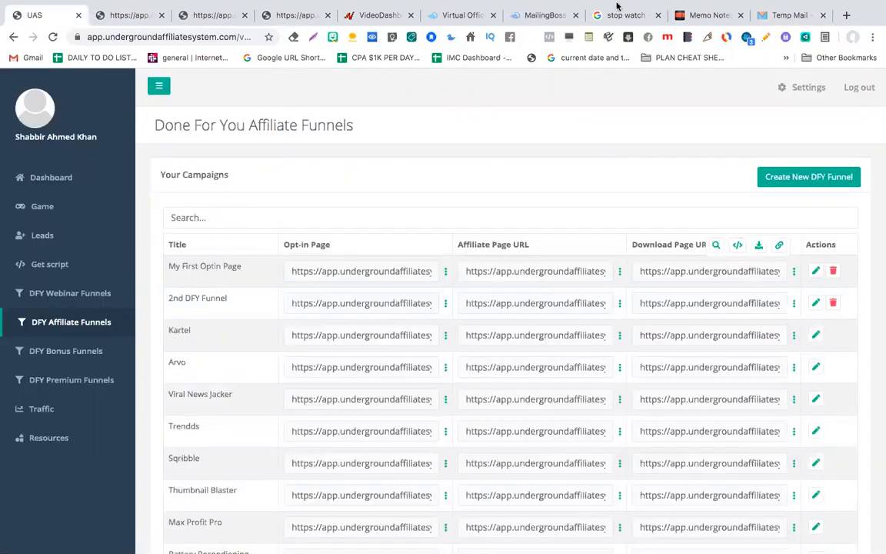